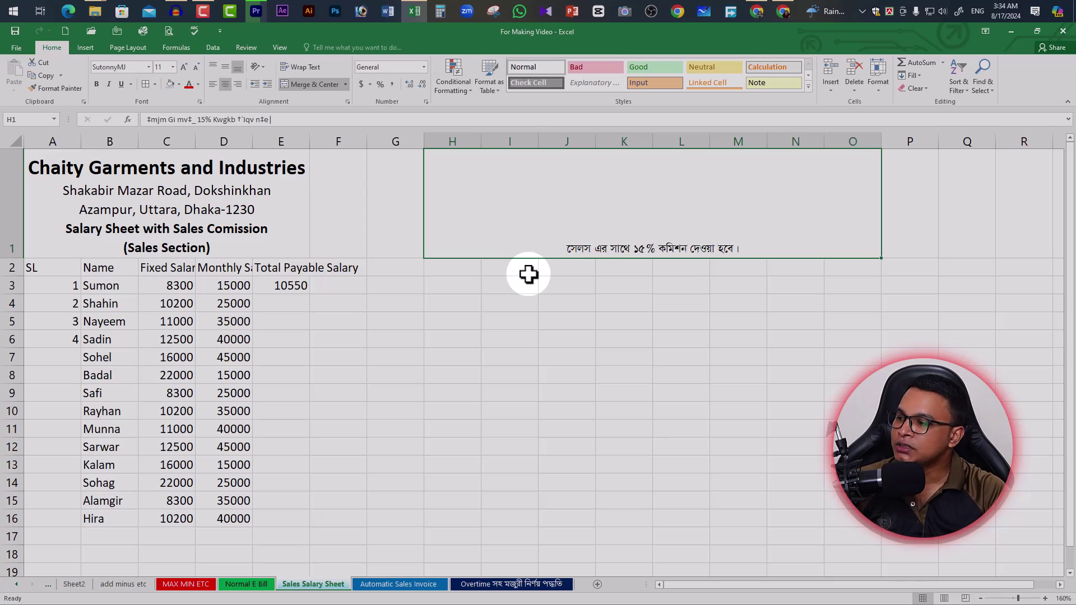
Select the employee names, Fixed Salary and Monthly Sales columns in turn.
drag(116, 286, 112, 520)
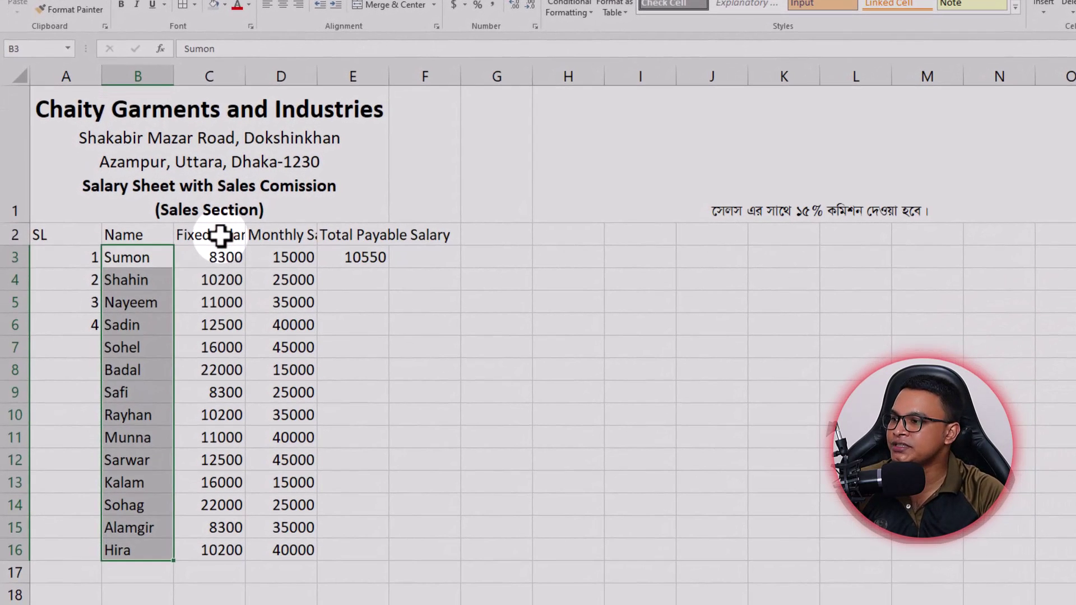
drag(213, 268, 213, 567)
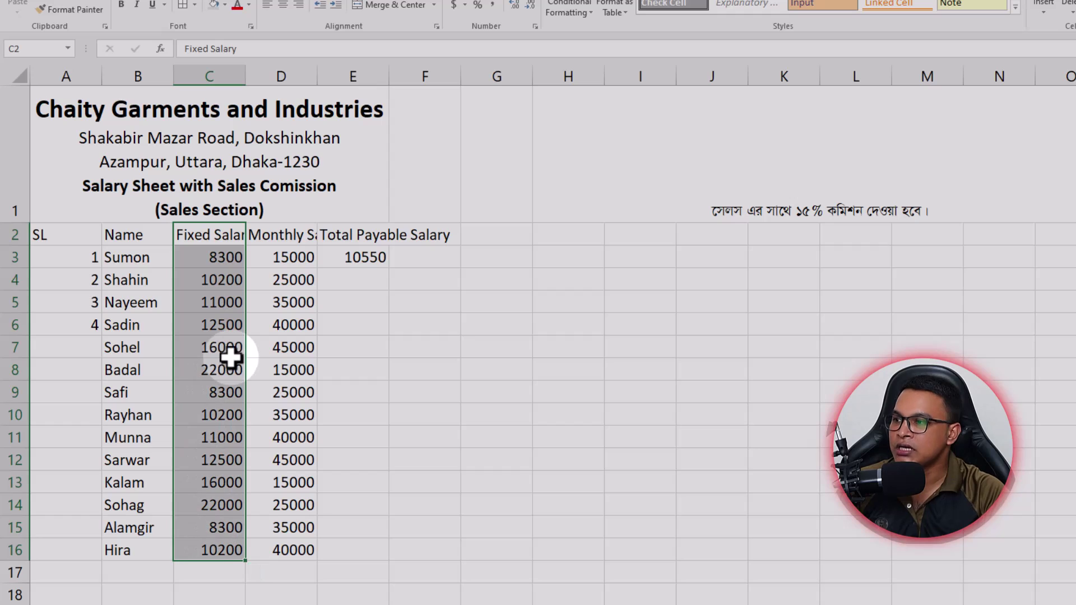
drag(290, 238, 293, 548)
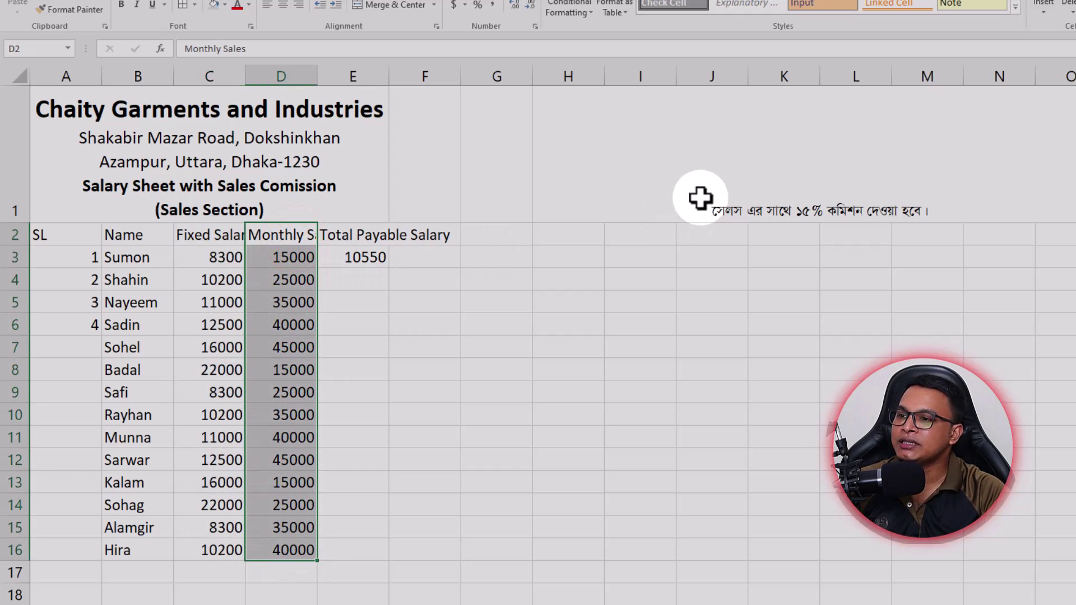
Enlarge the 15% commission note in merged cell H1 with three font-size increases.
click(774, 204)
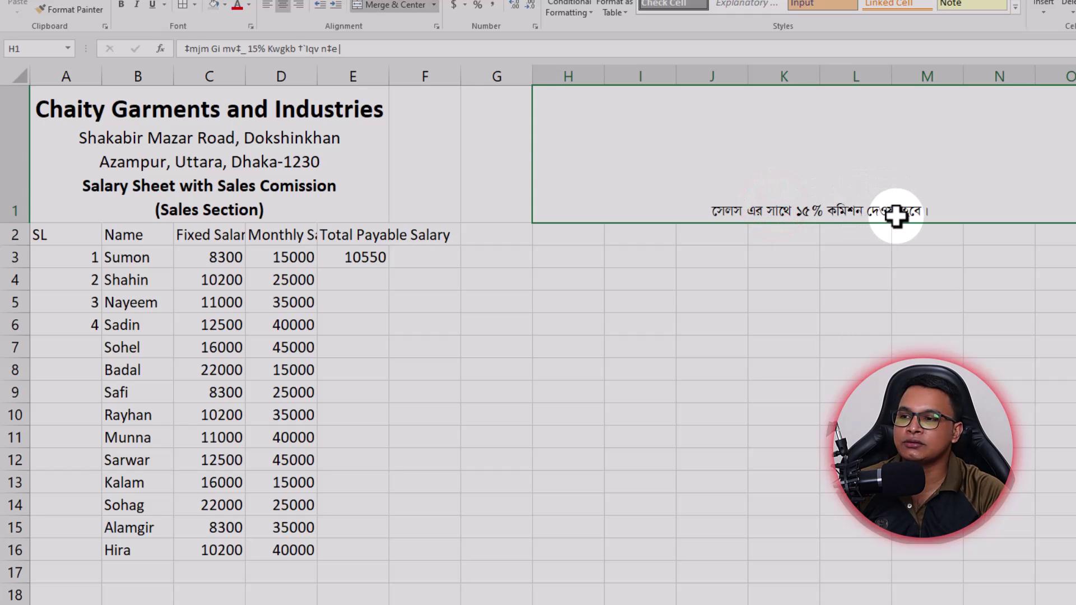
click(238, 3)
click(239, 3)
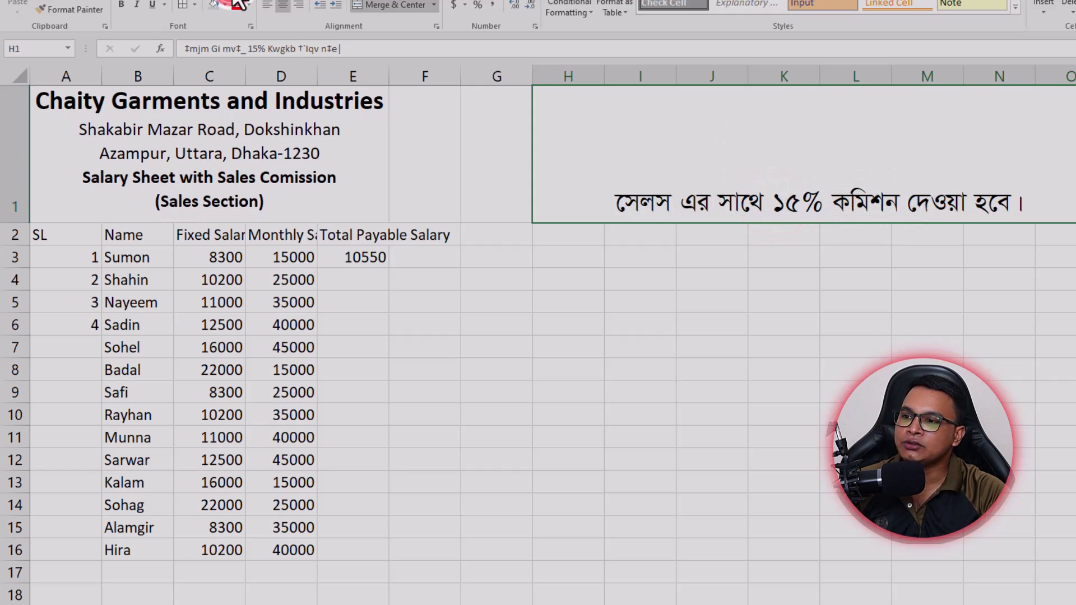
click(238, 3)
click(754, 202)
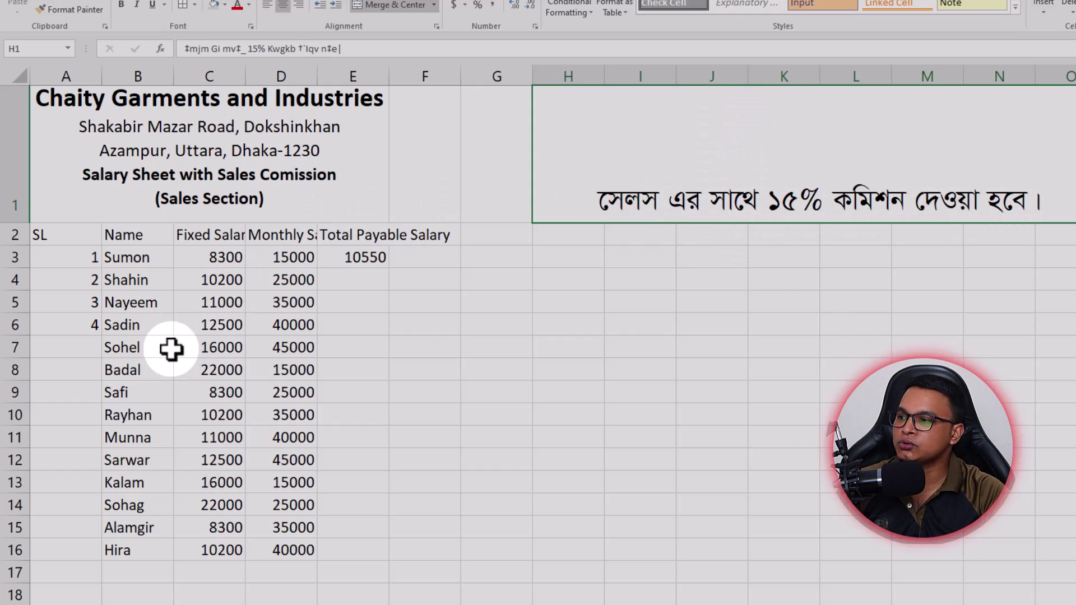
drag(293, 239, 308, 529)
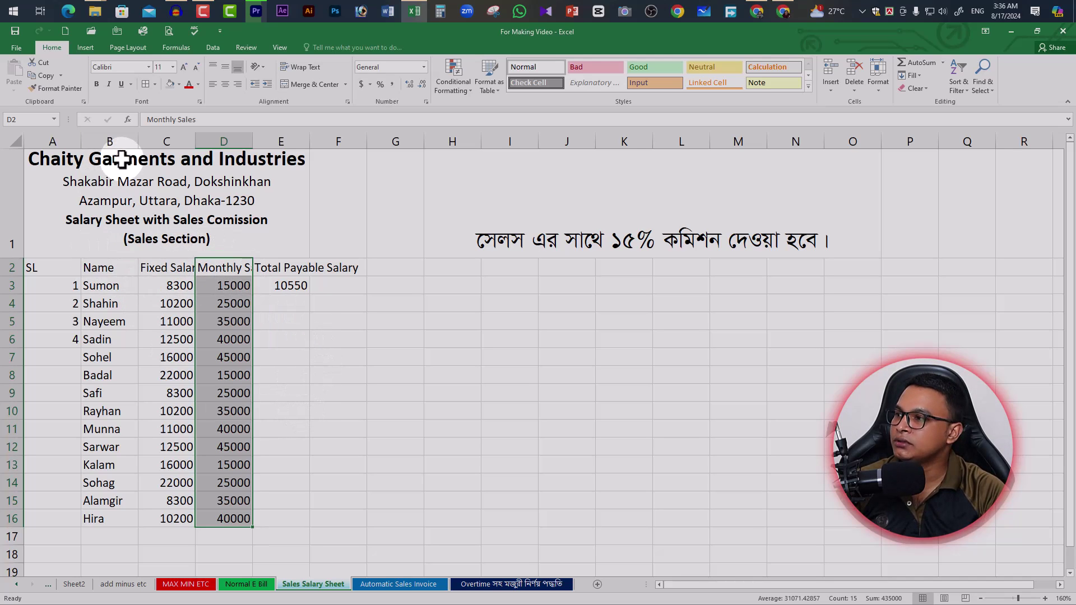
Set the paper size to A4 on the Page Layout tab.
click(346, 339)
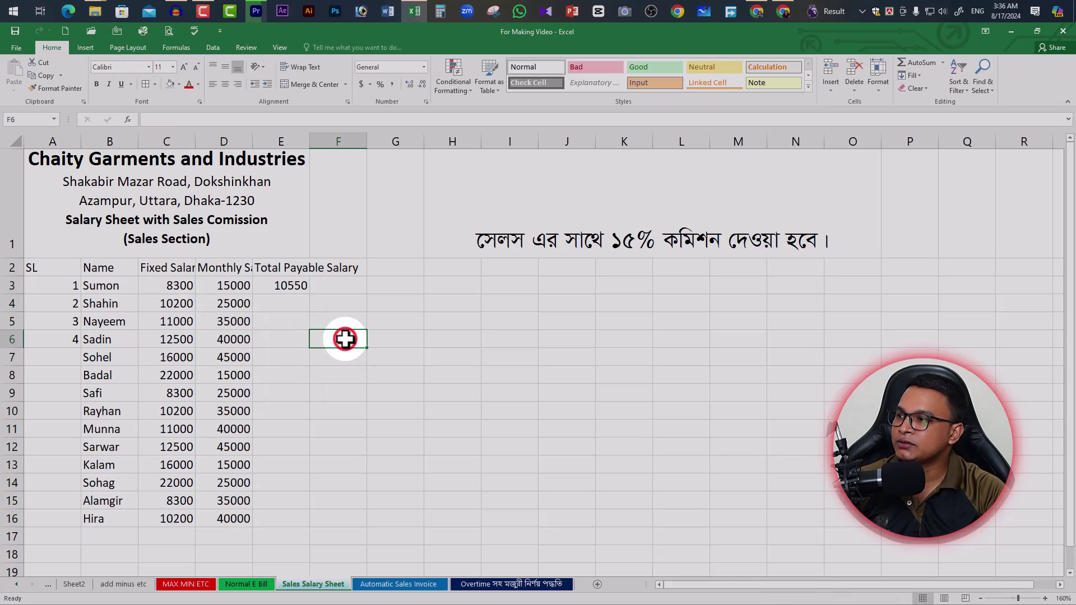
click(137, 48)
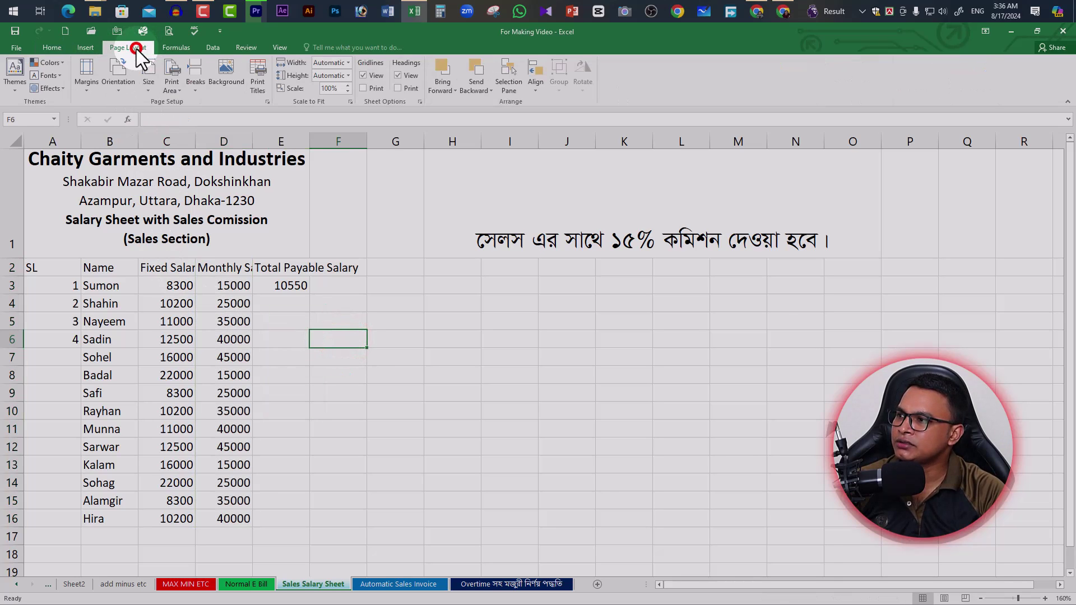
click(149, 88)
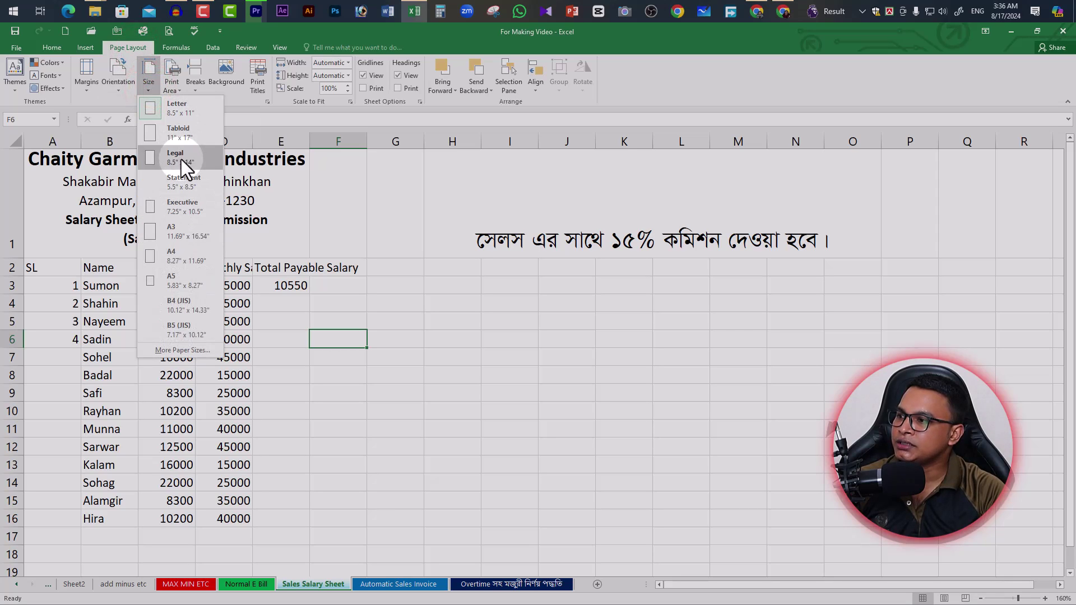
click(187, 259)
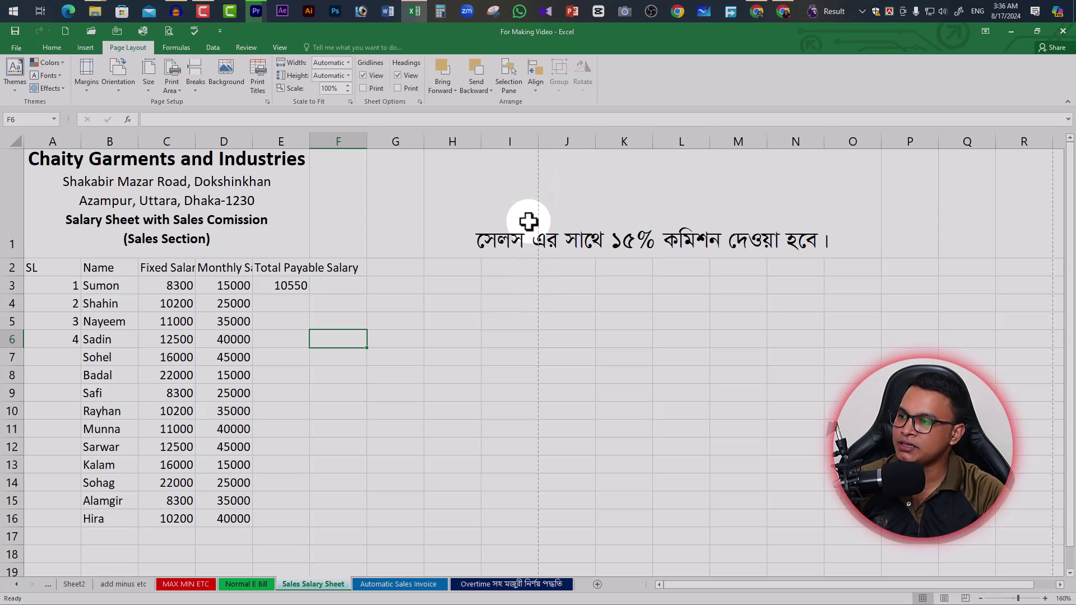
Keep the page in portrait orientation and apply the Normal margin preset.
click(119, 82)
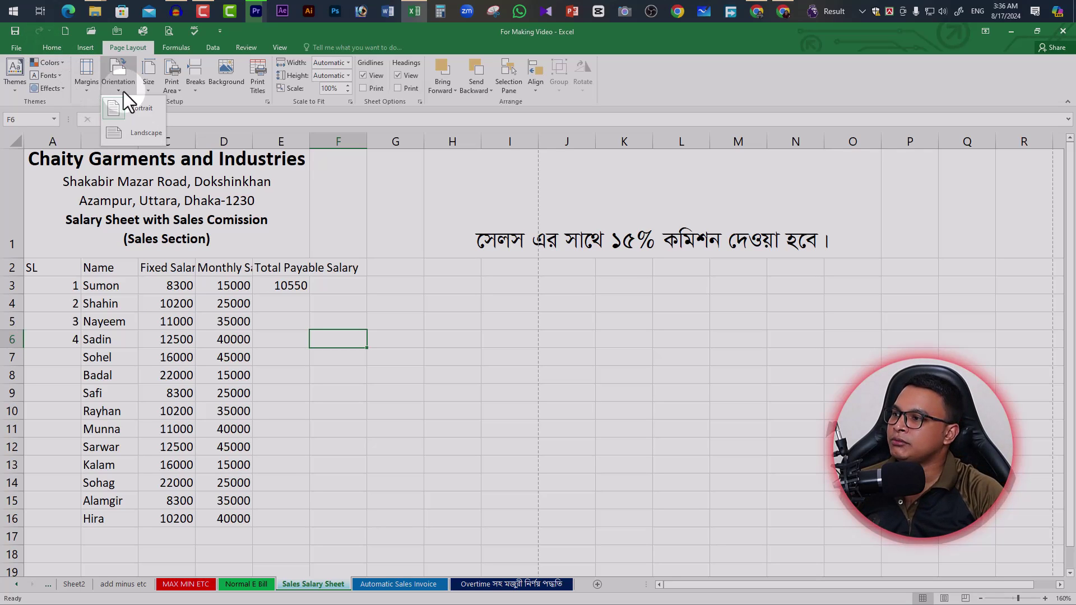
click(136, 106)
click(85, 86)
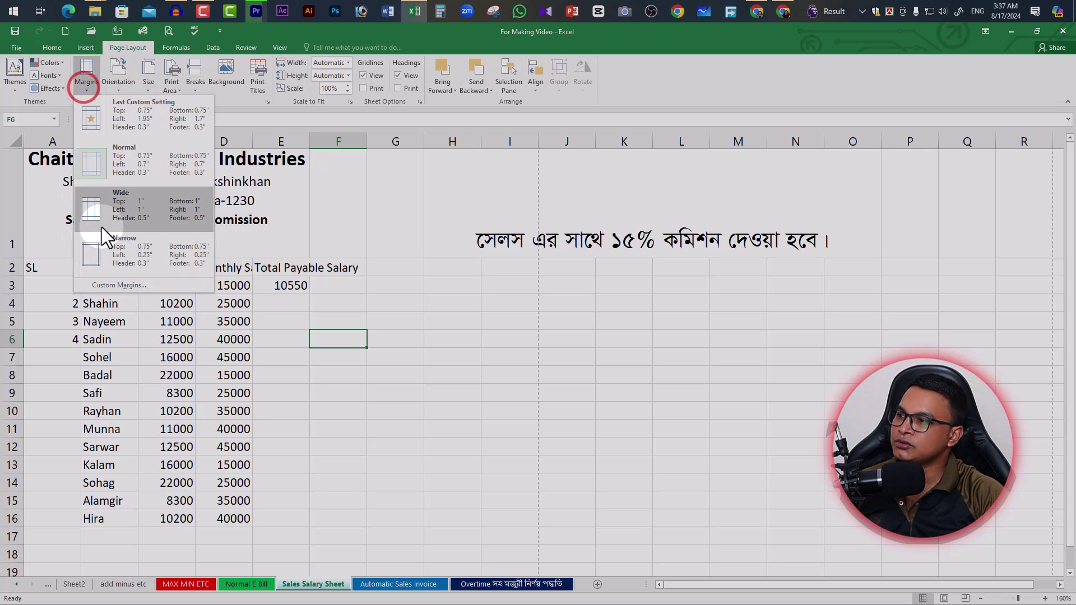
click(141, 169)
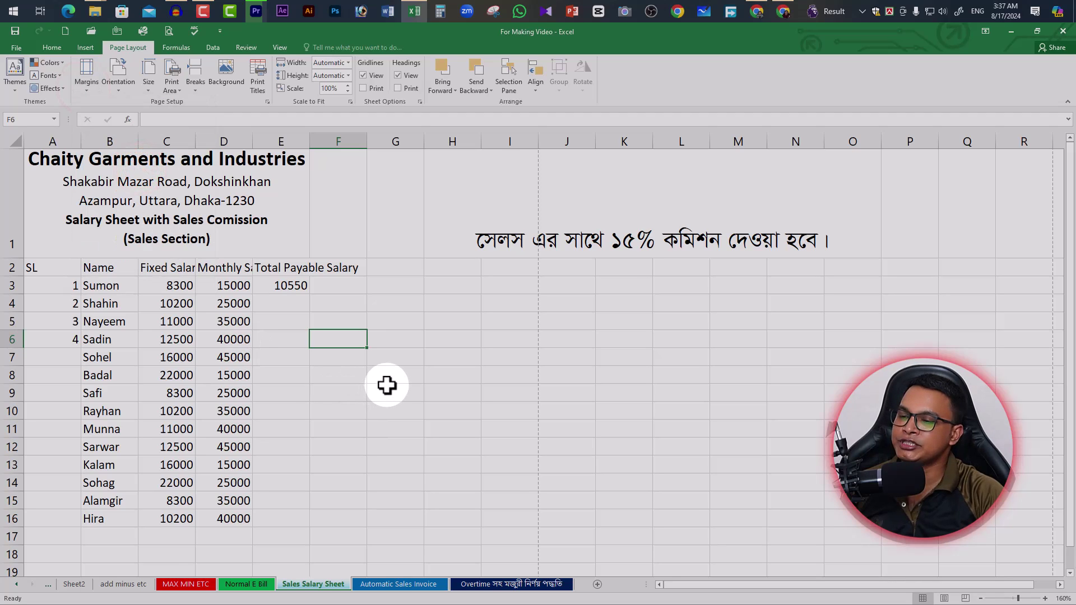
click(87, 89)
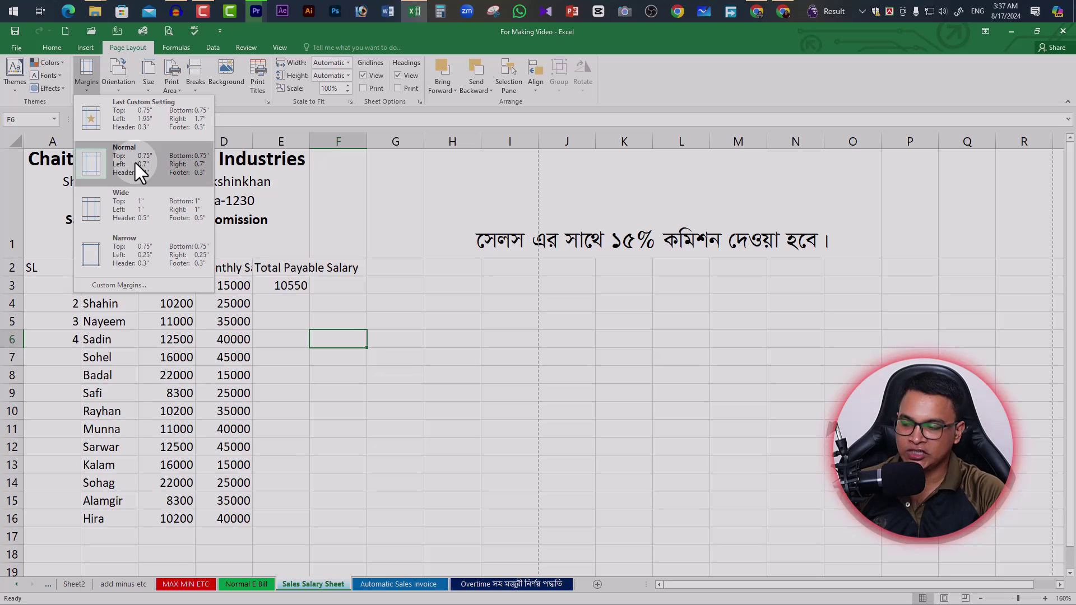
In Custom Margins set Left and Right to 1.0, keeping top and bottom at 0.75.
click(123, 286)
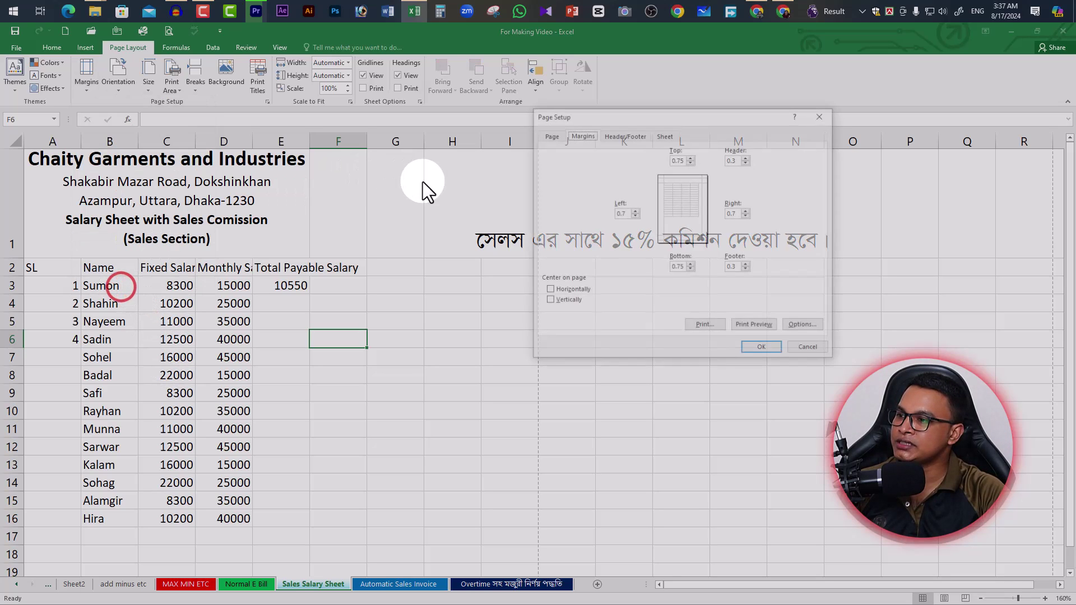
drag(654, 110, 498, 107)
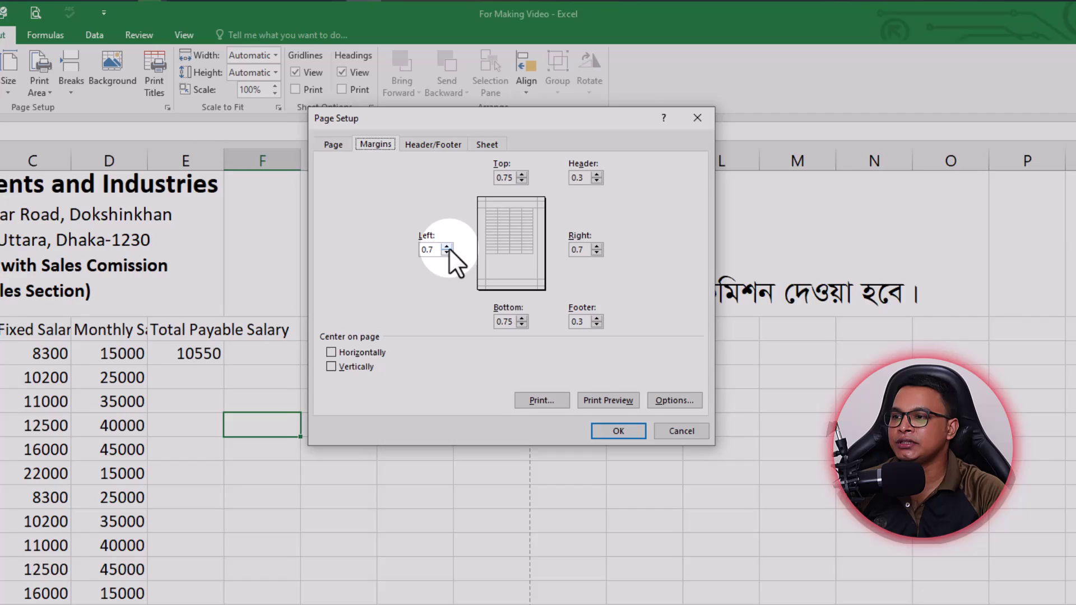
click(476, 206)
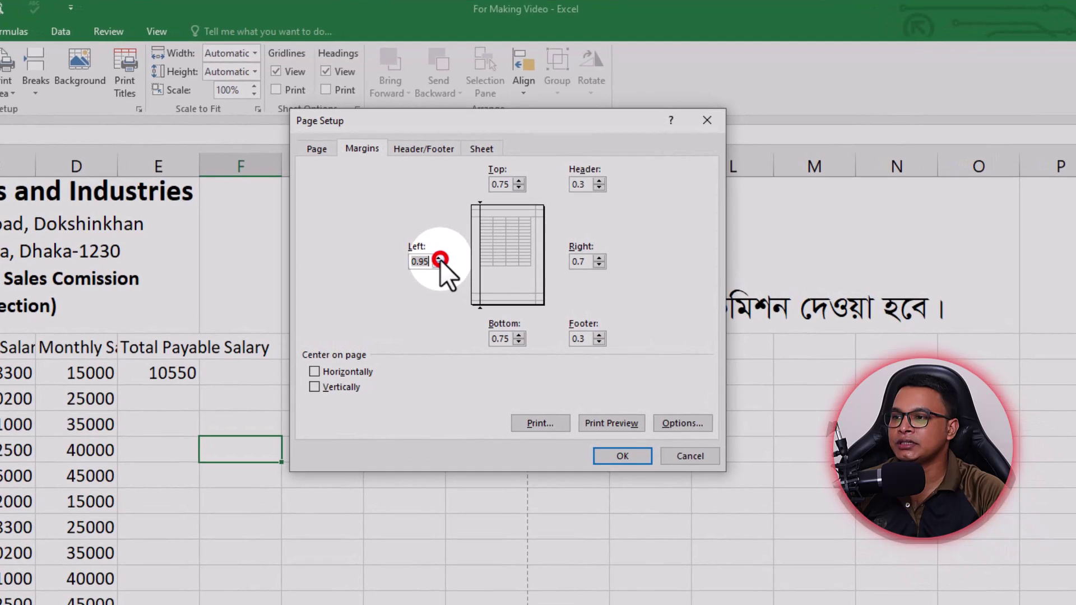
key(BackSpace)
text(1.)
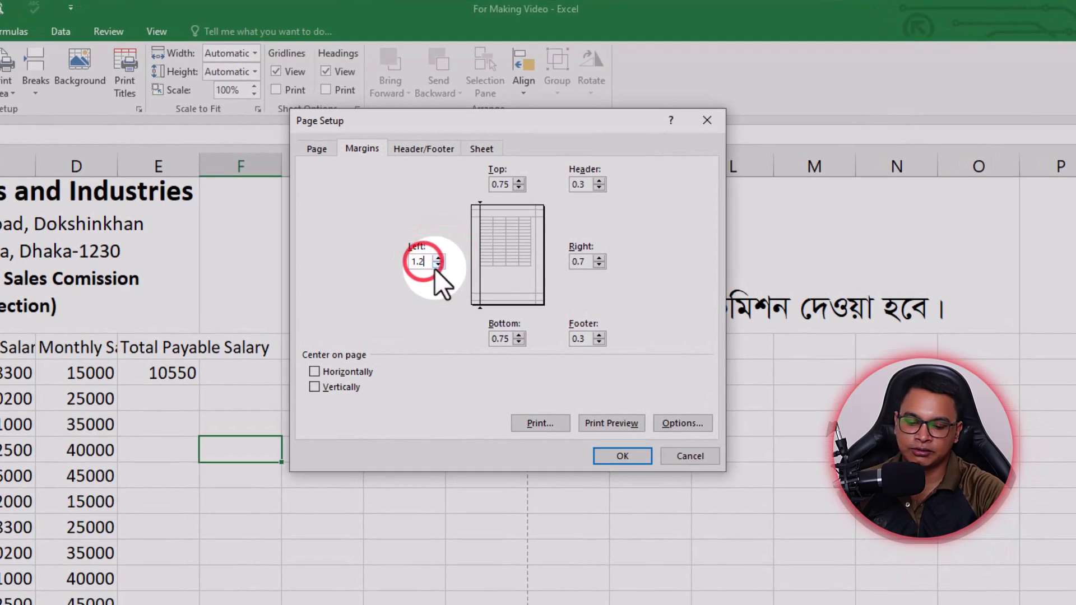
text(0)
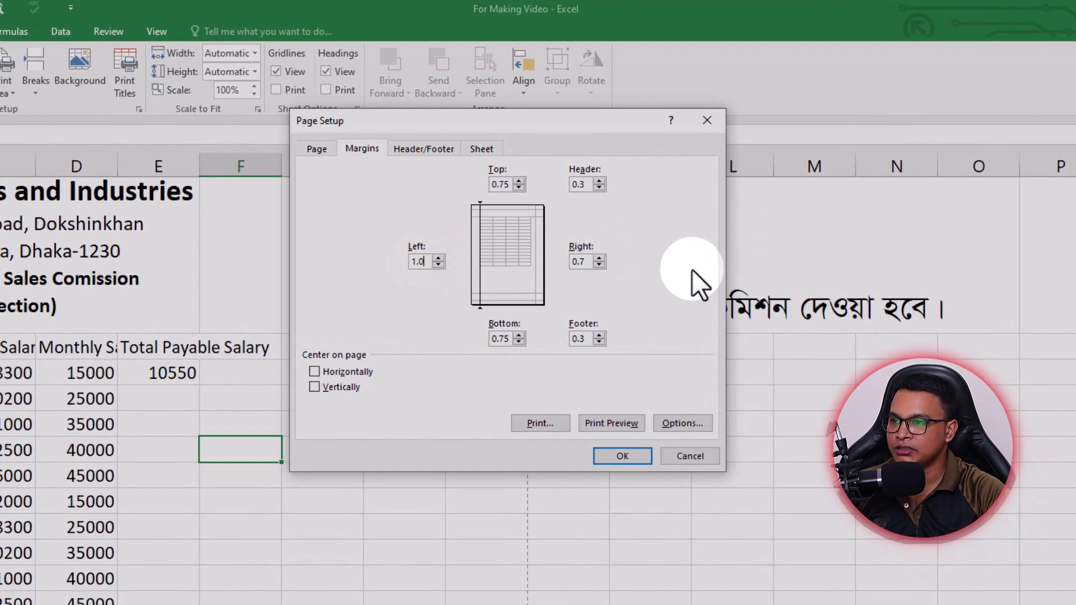
drag(585, 261, 568, 264)
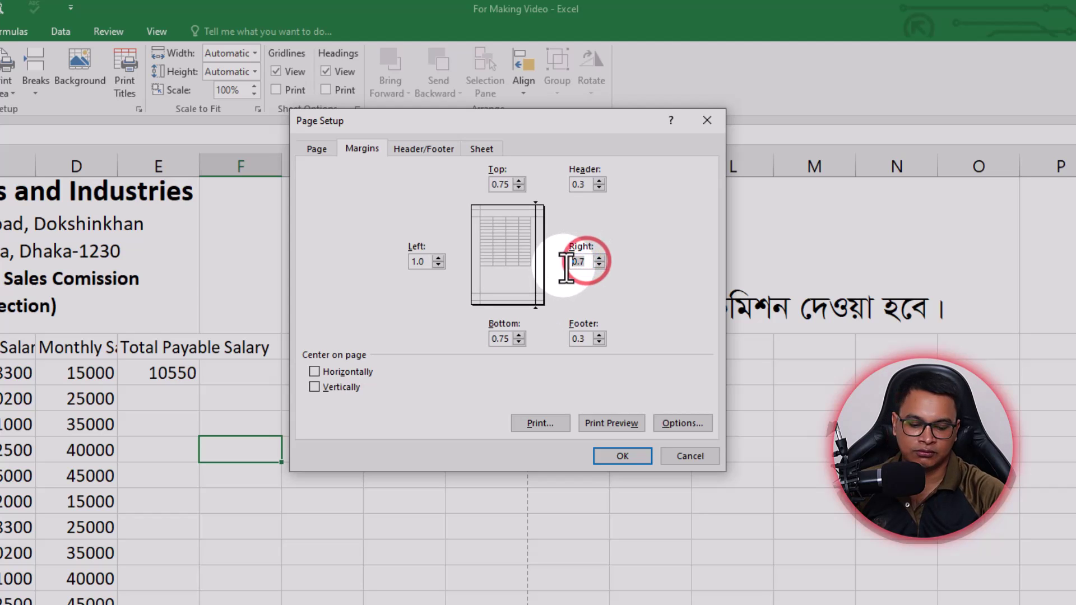
text(1)
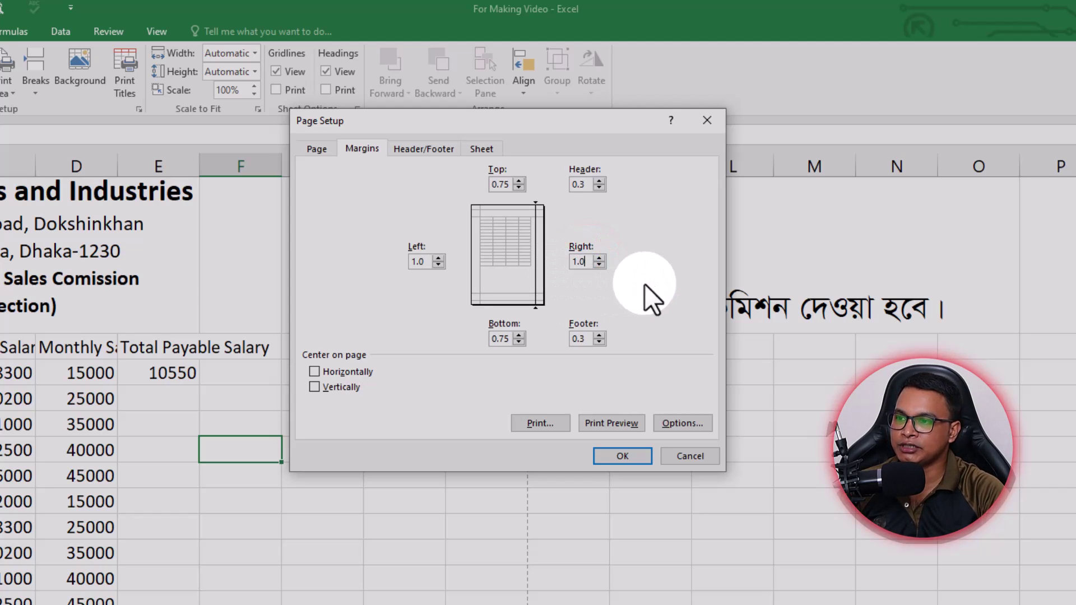
click(664, 281)
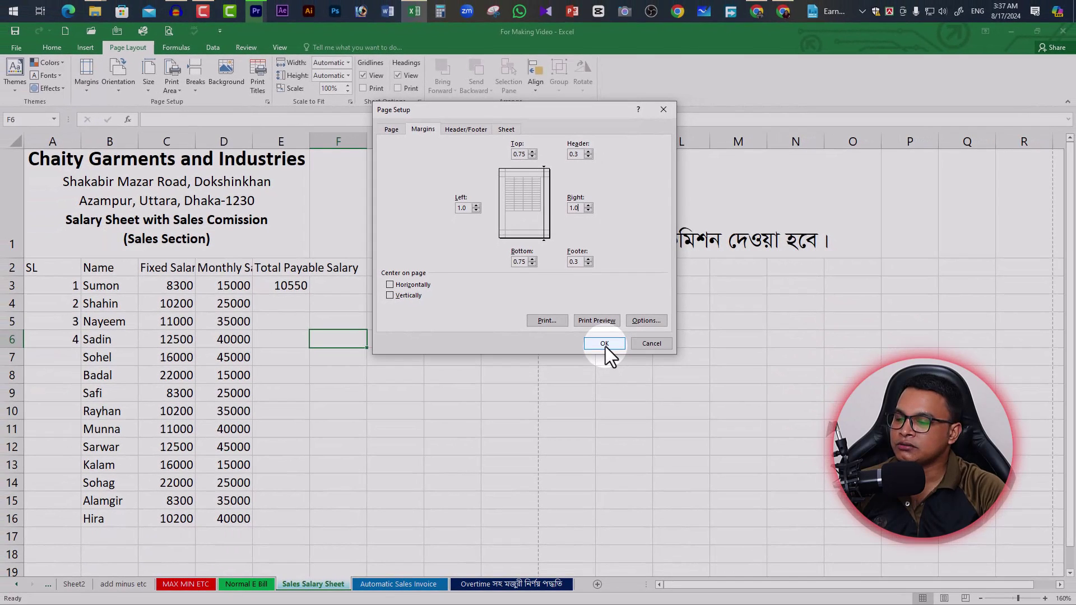
click(605, 344)
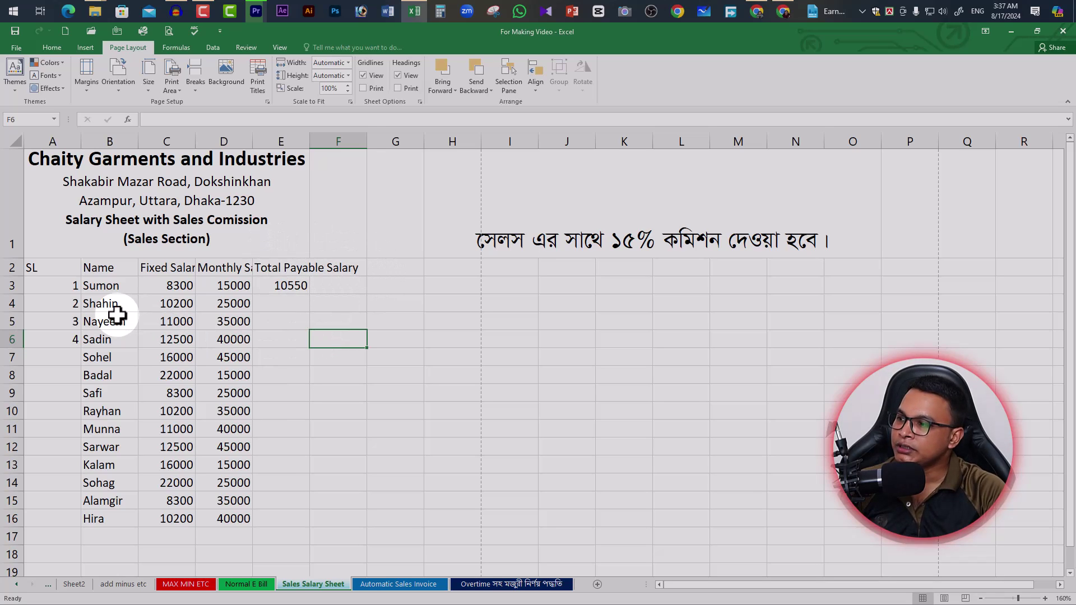
Step through the table headings from SL to Total Payable Salary.
click(53, 268)
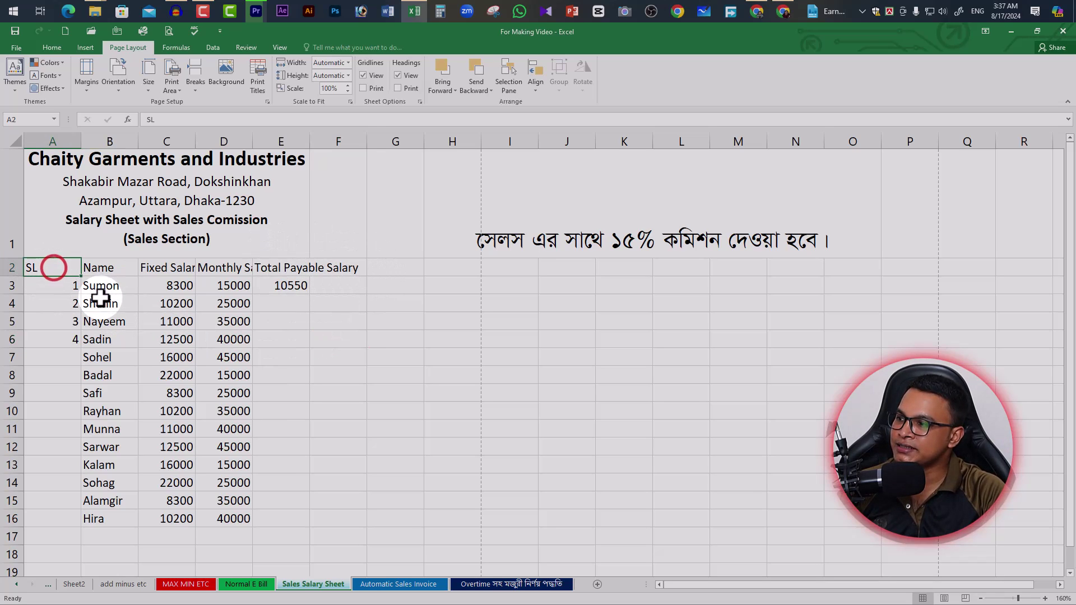
click(110, 269)
click(168, 269)
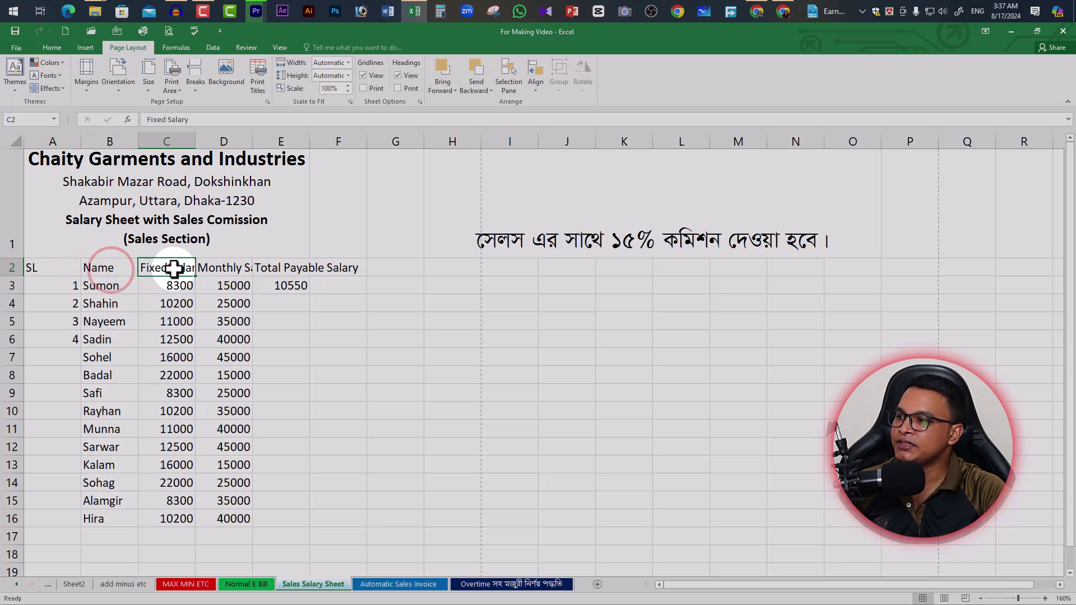
click(227, 269)
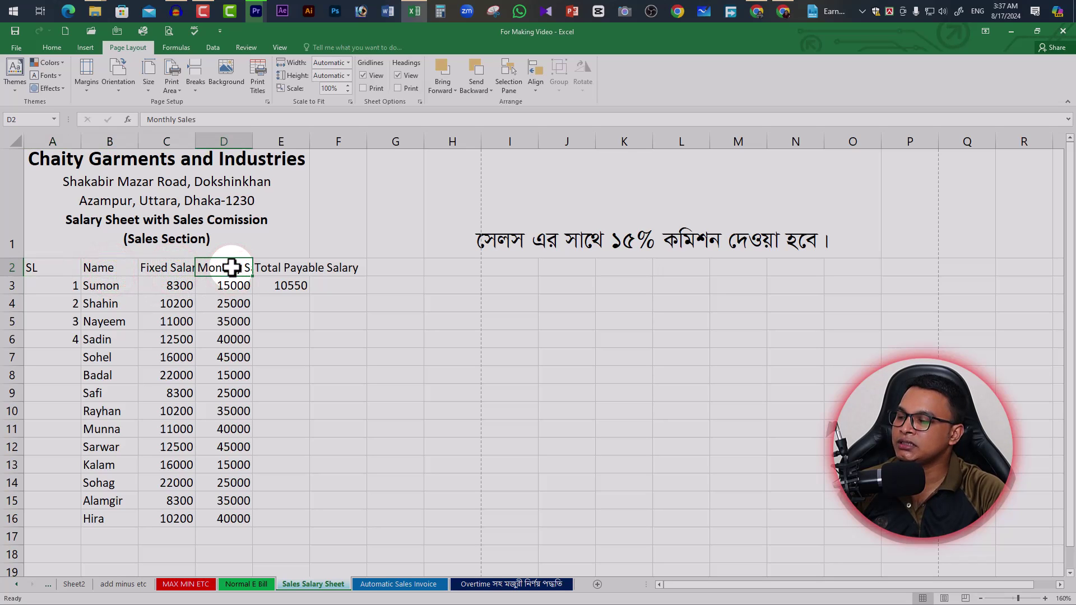
click(296, 272)
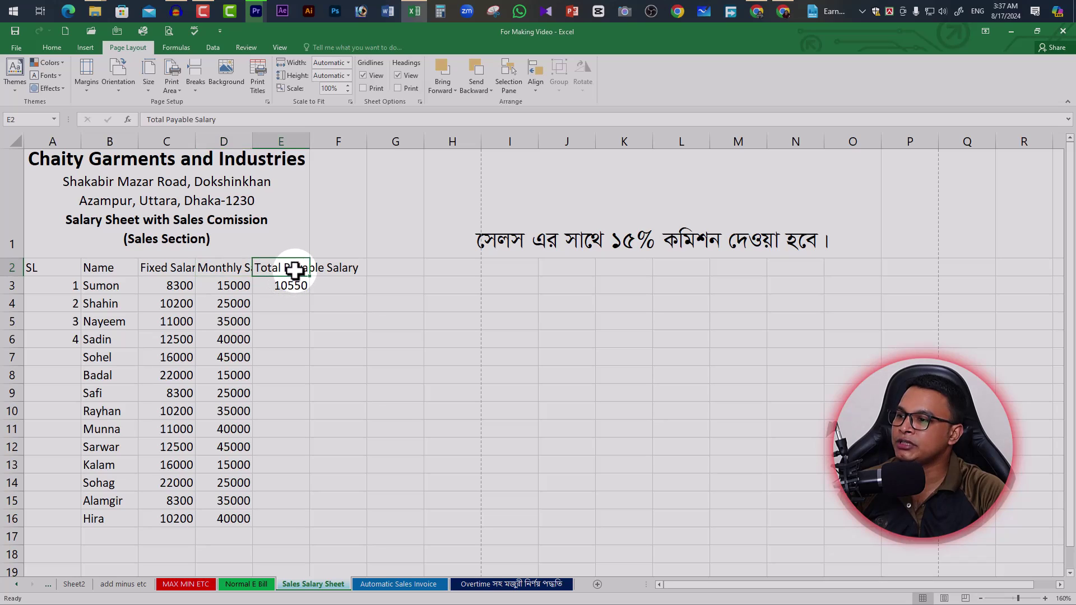
click(53, 270)
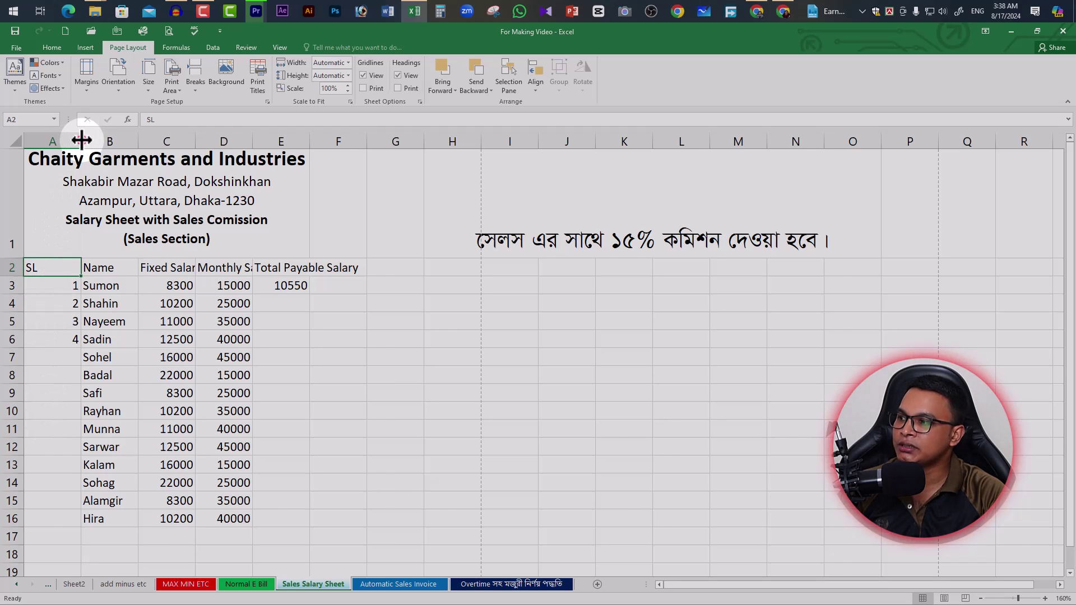
Autofit column A to the serial numbers, widen it slightly, and select A3:A6.
double_click(82, 140)
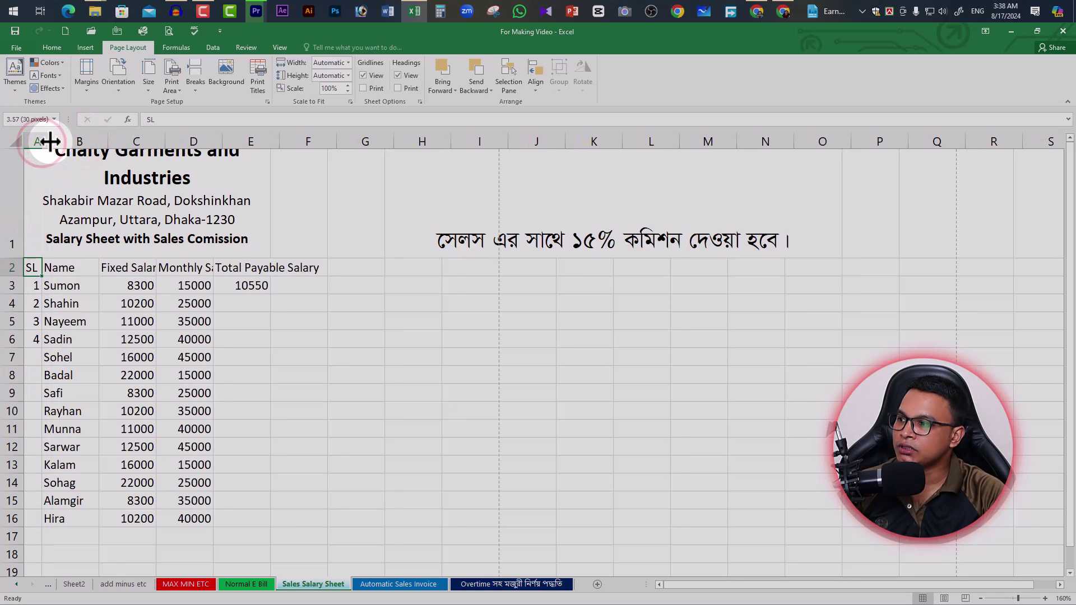
drag(40, 141, 50, 141)
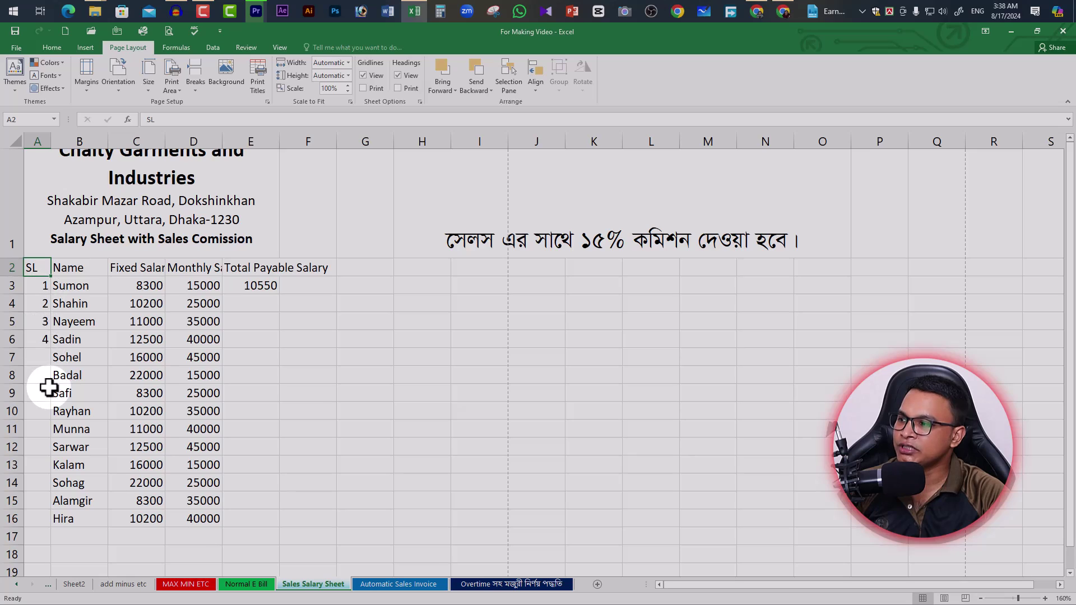
drag(39, 287, 44, 339)
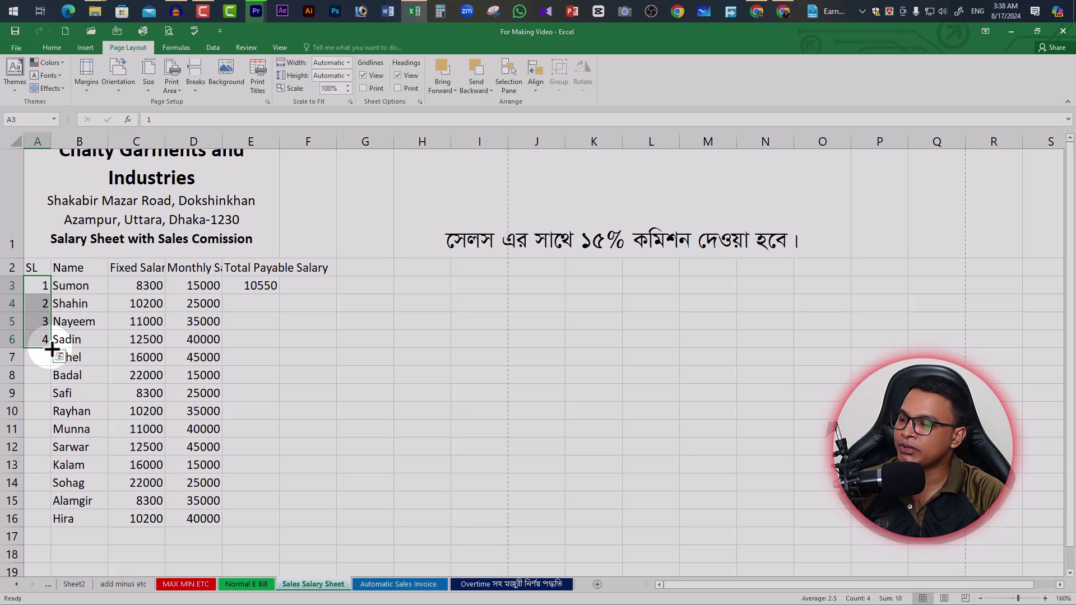
Fill the serial numbers down to 14 and centre-align all of column A.
drag(51, 349, 52, 512)
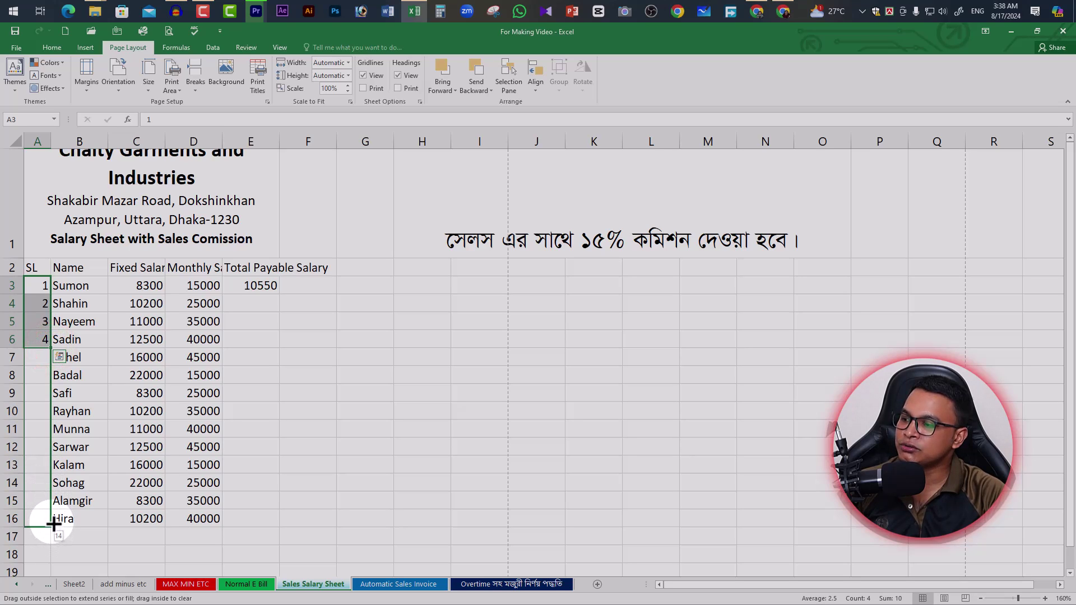
drag(53, 523, 54, 524)
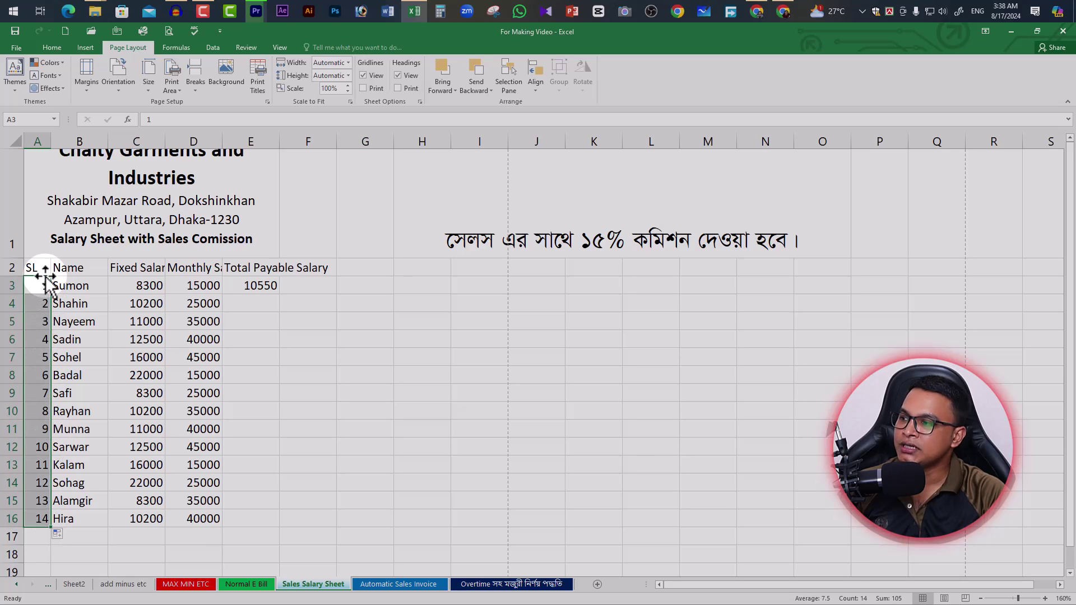
drag(31, 268, 36, 519)
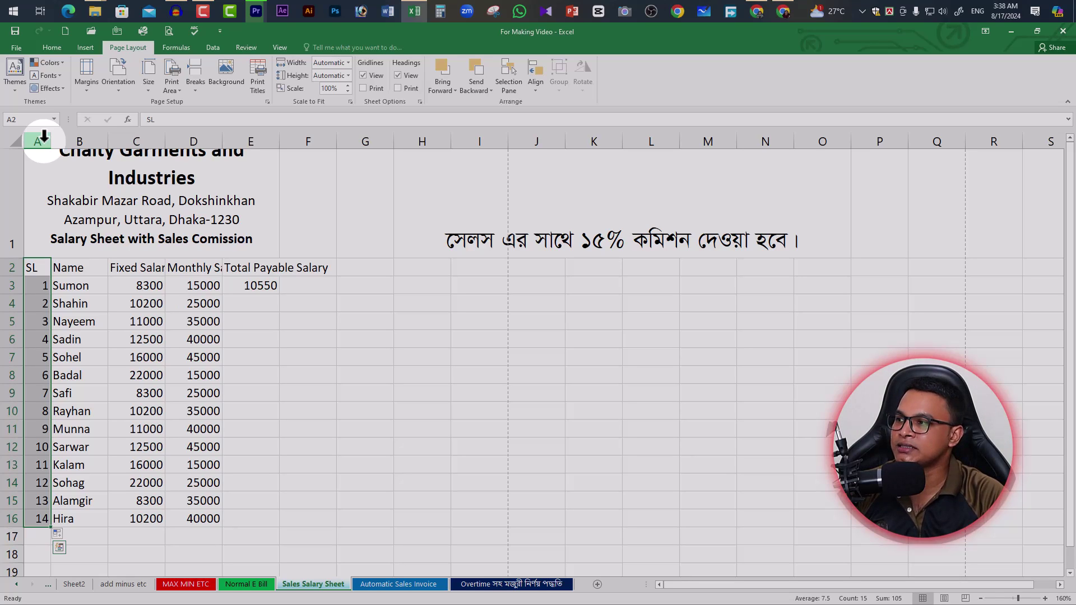
click(44, 137)
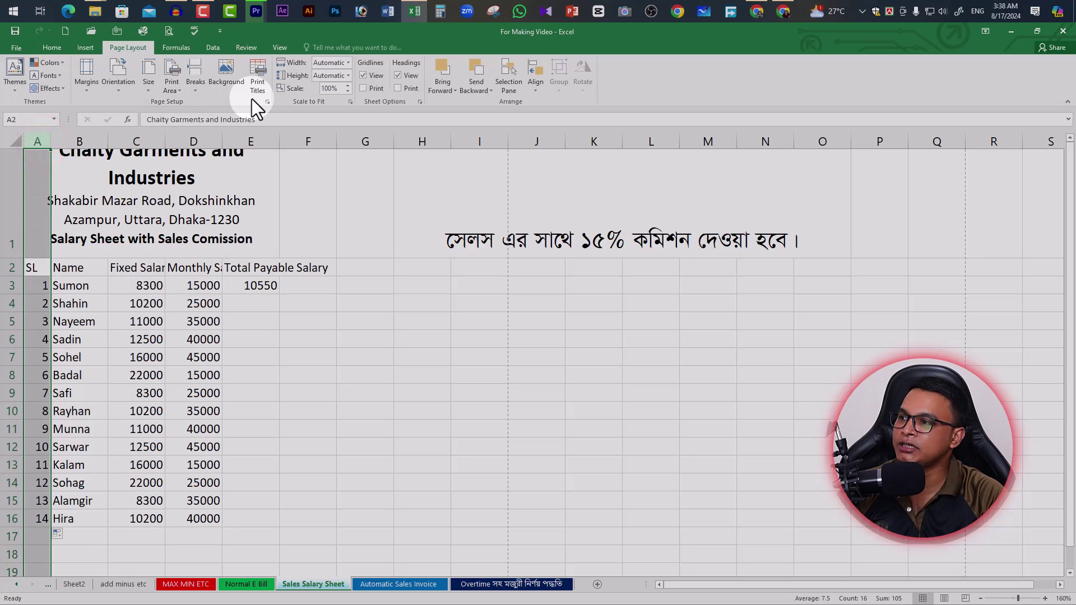
click(52, 48)
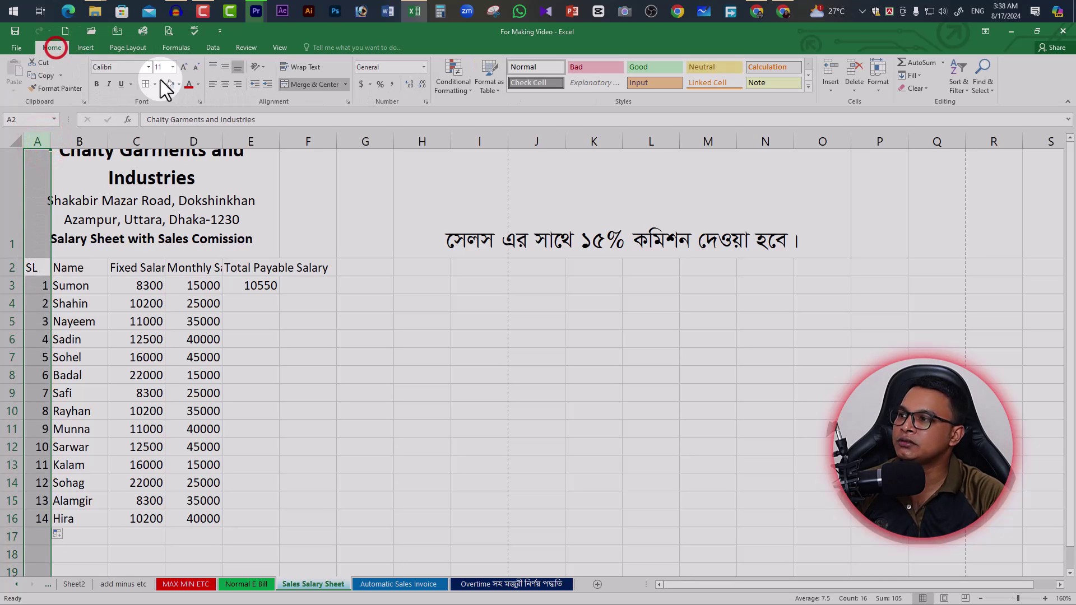
click(224, 85)
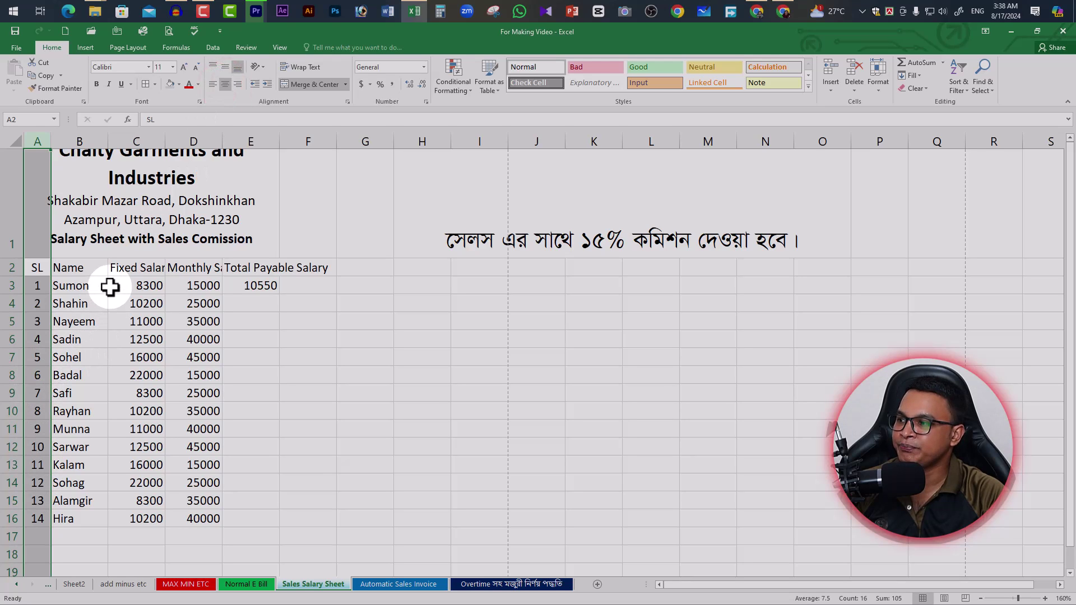
Bold the SL and Name headings, centre Name, and widen column B for the title.
click(82, 270)
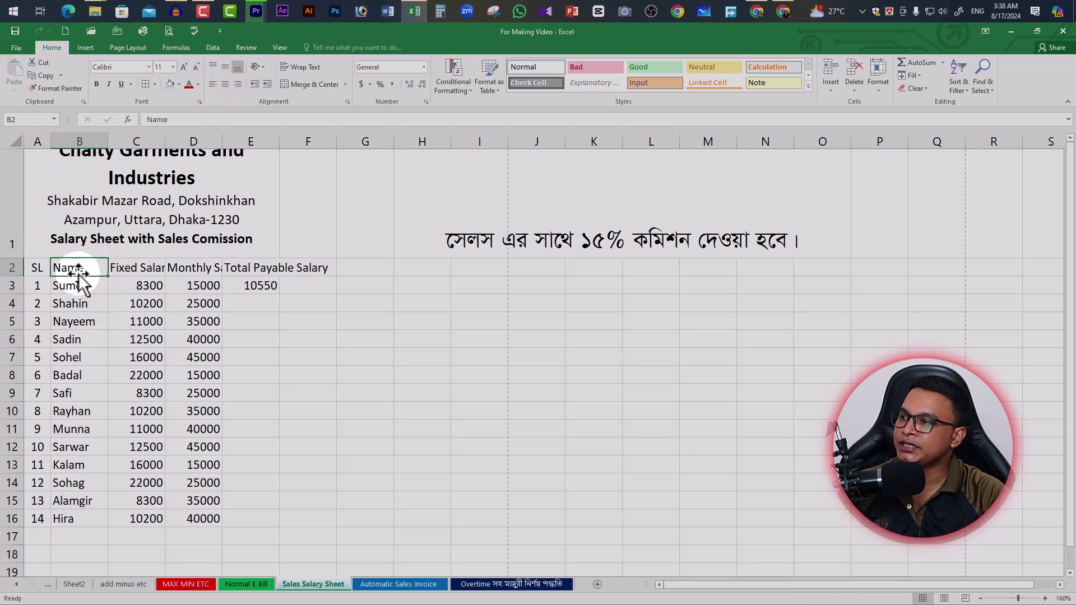
click(37, 267)
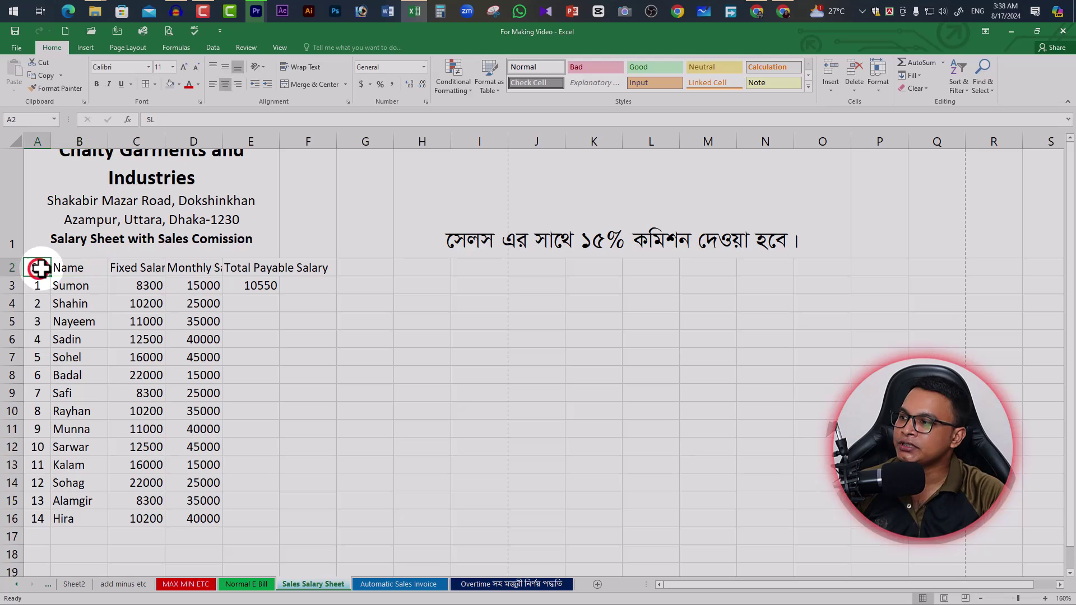
click(97, 84)
click(79, 269)
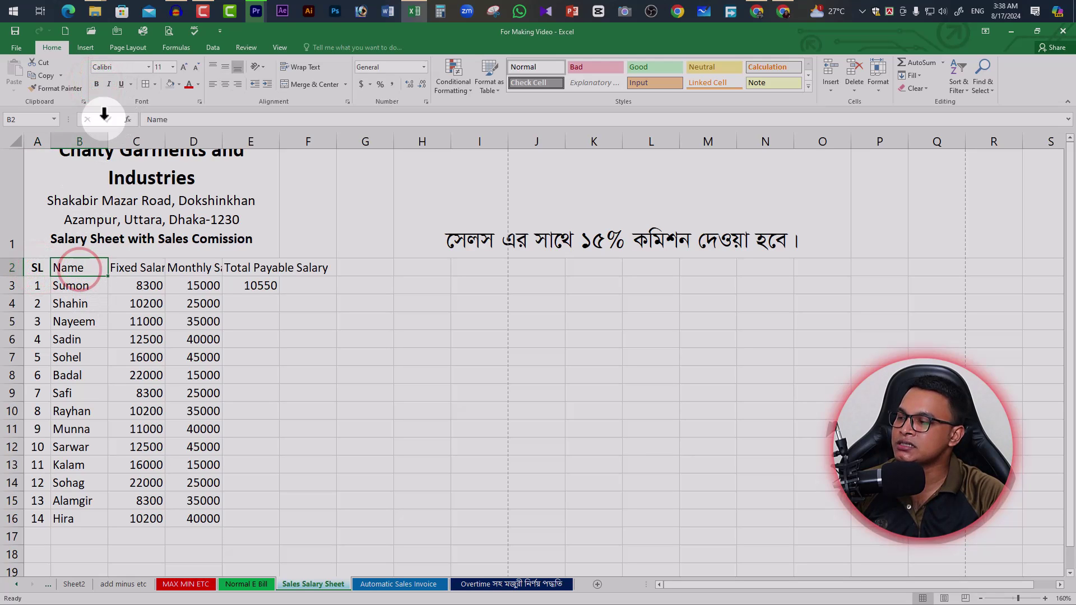
click(94, 84)
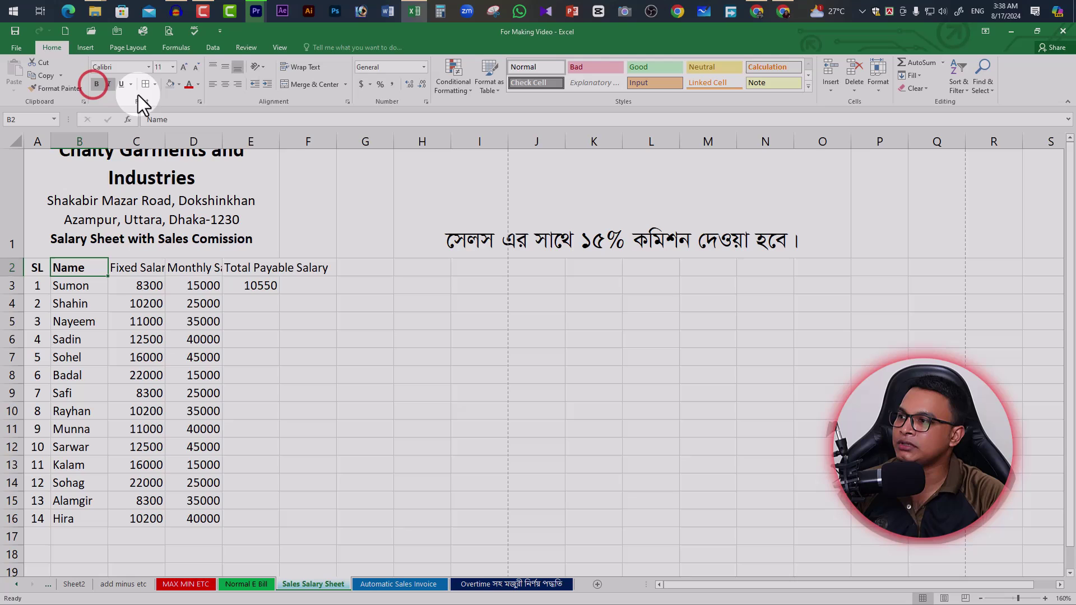
click(225, 84)
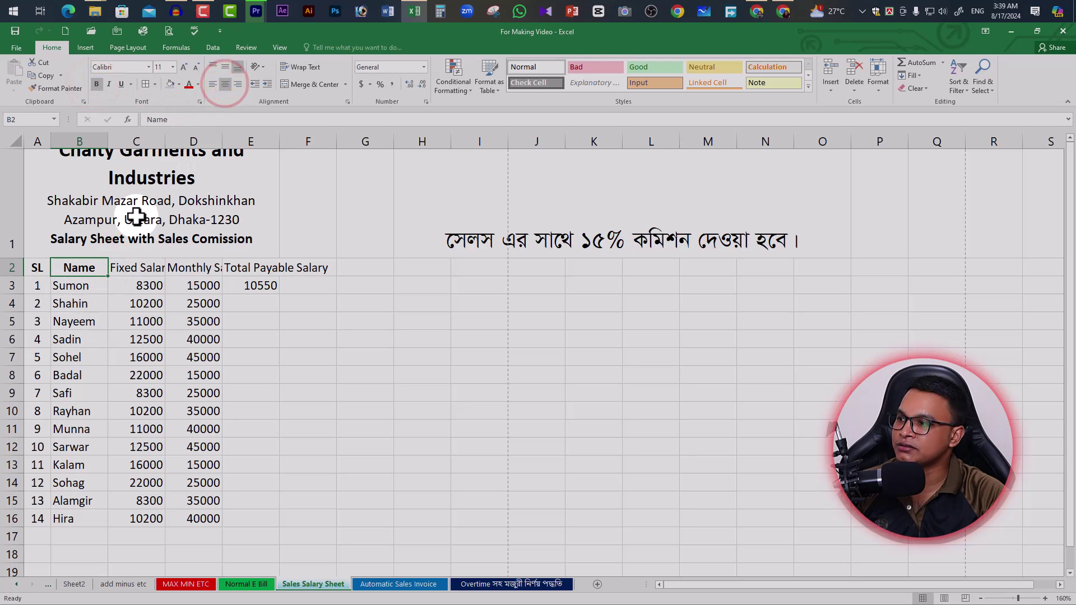
drag(108, 141, 136, 148)
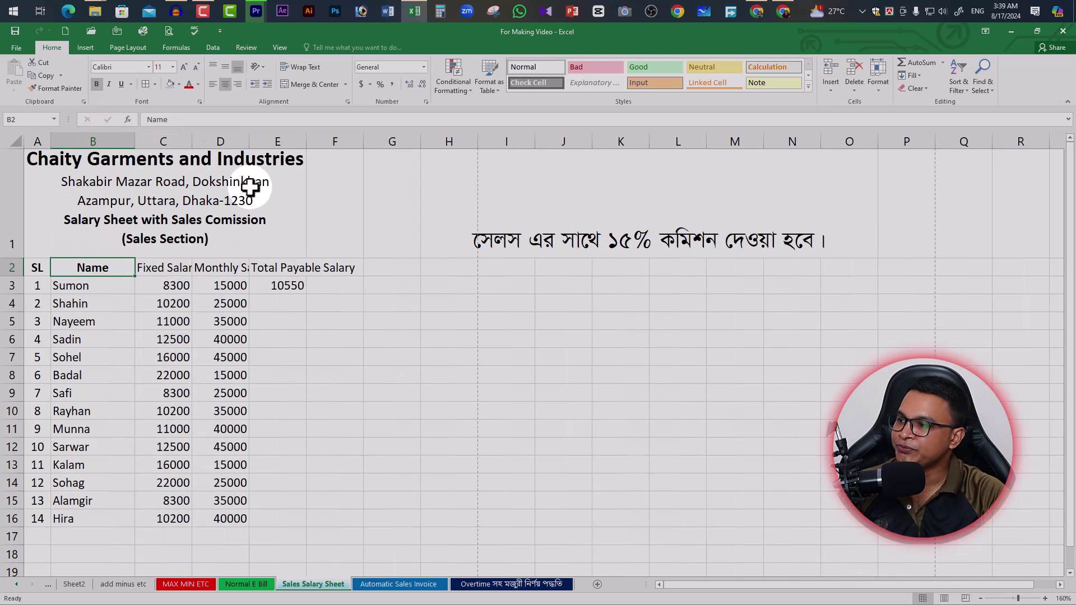
click(179, 269)
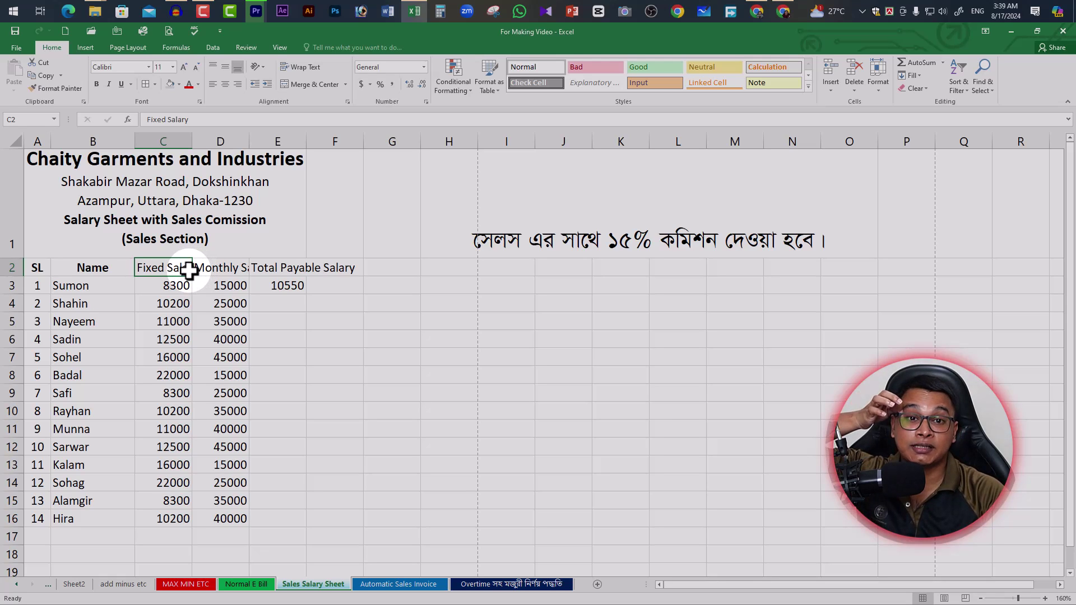
Autofit column C to its heading and centre the Fixed Salary heading and values.
click(185, 138)
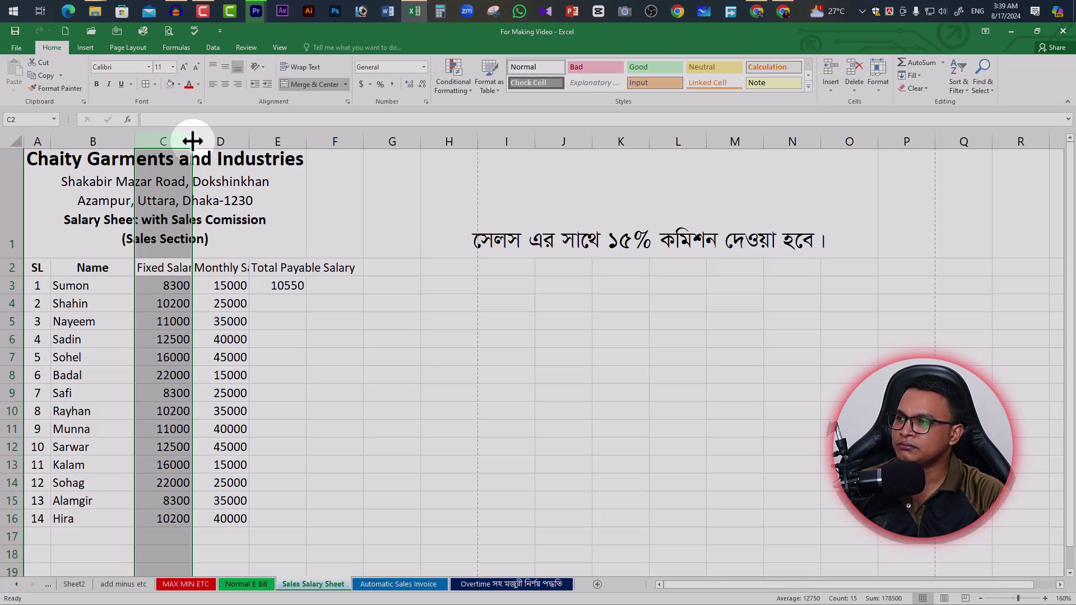
double_click(193, 141)
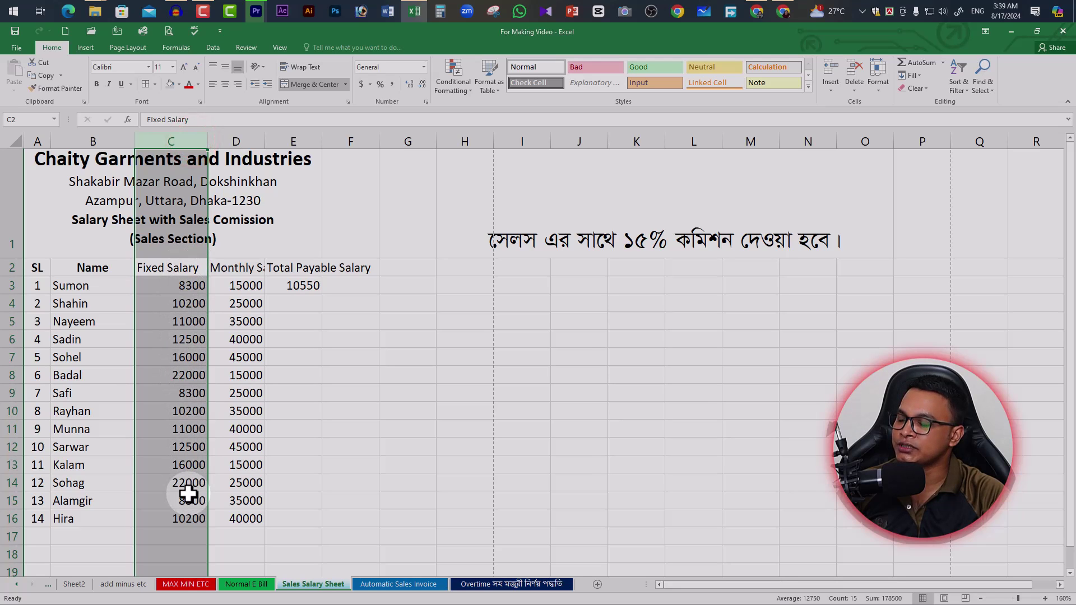
click(185, 285)
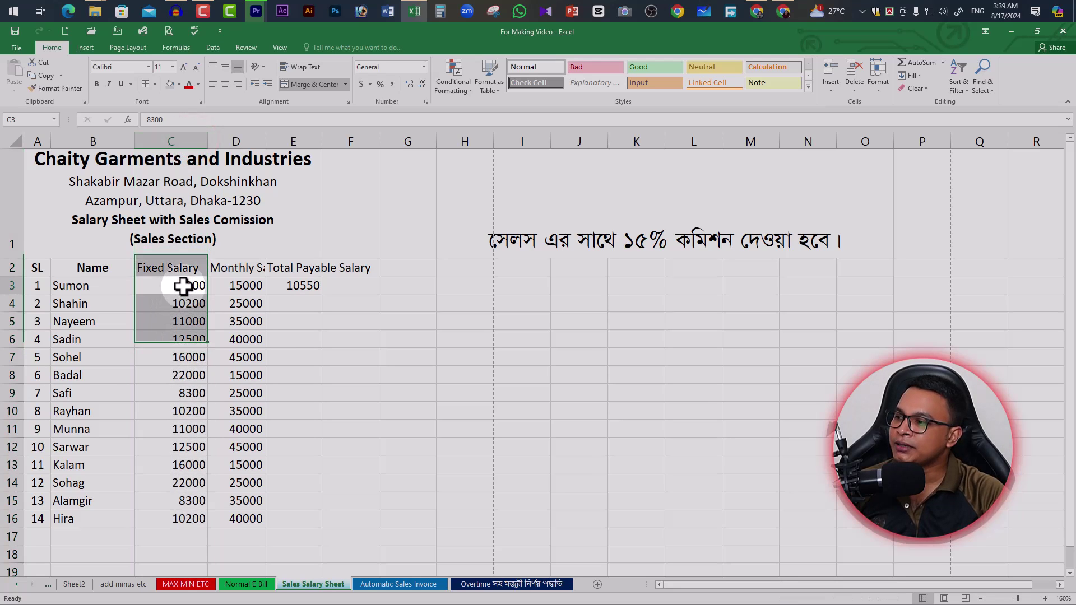
shift+click(195, 523)
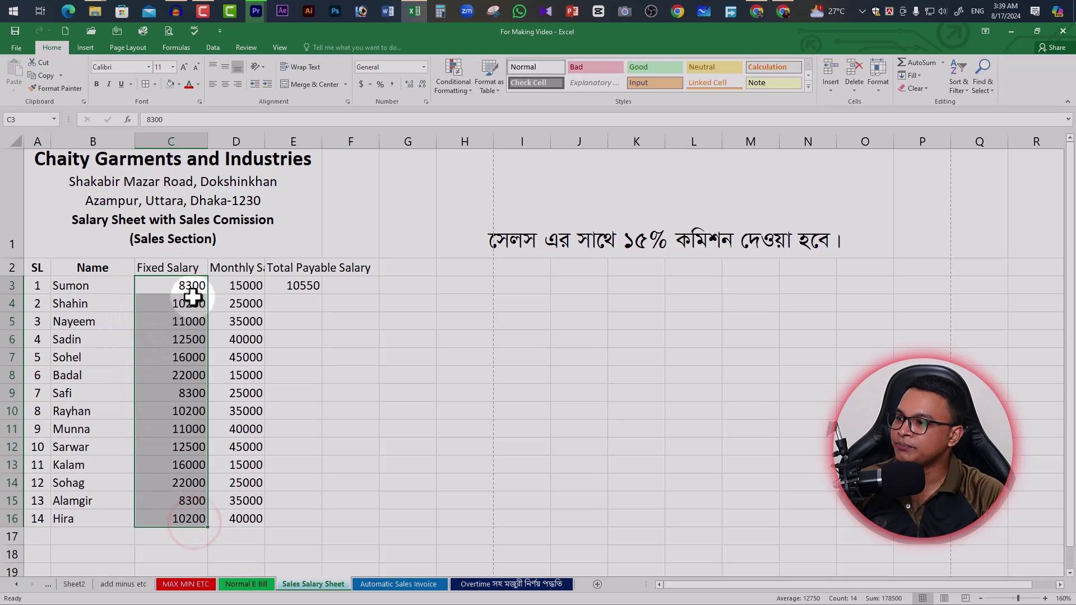
click(185, 268)
shift+click(188, 518)
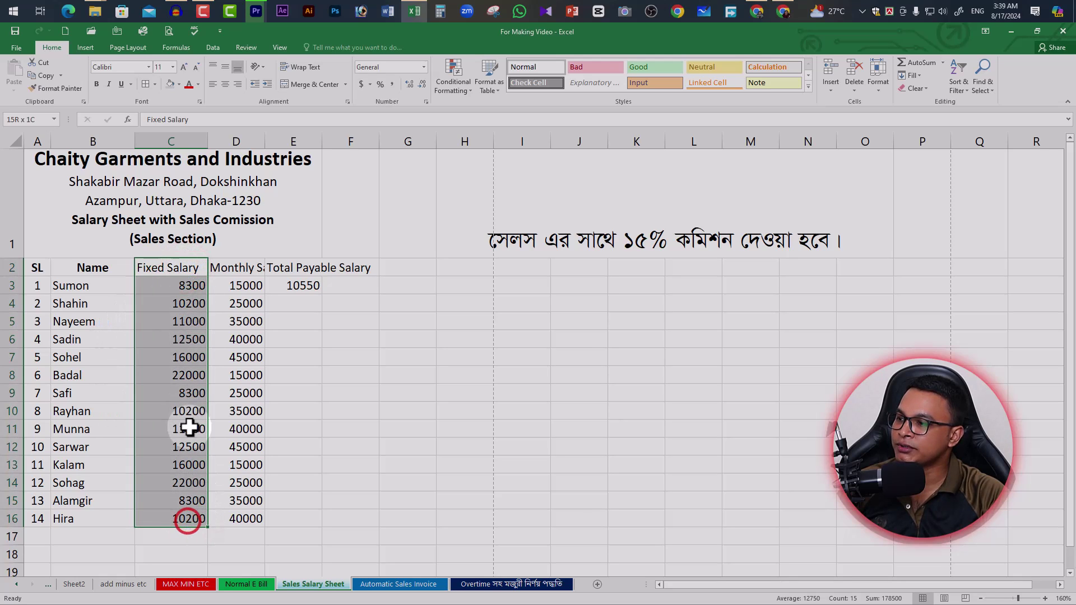
click(225, 84)
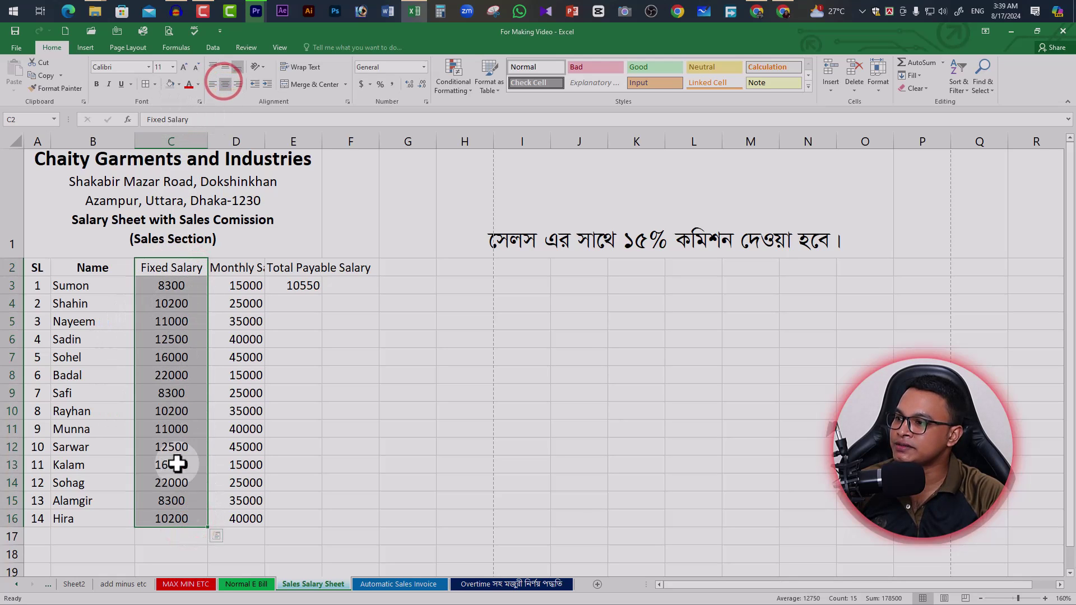
Make the Fixed Salary heading in C2 bold.
click(166, 301)
click(174, 267)
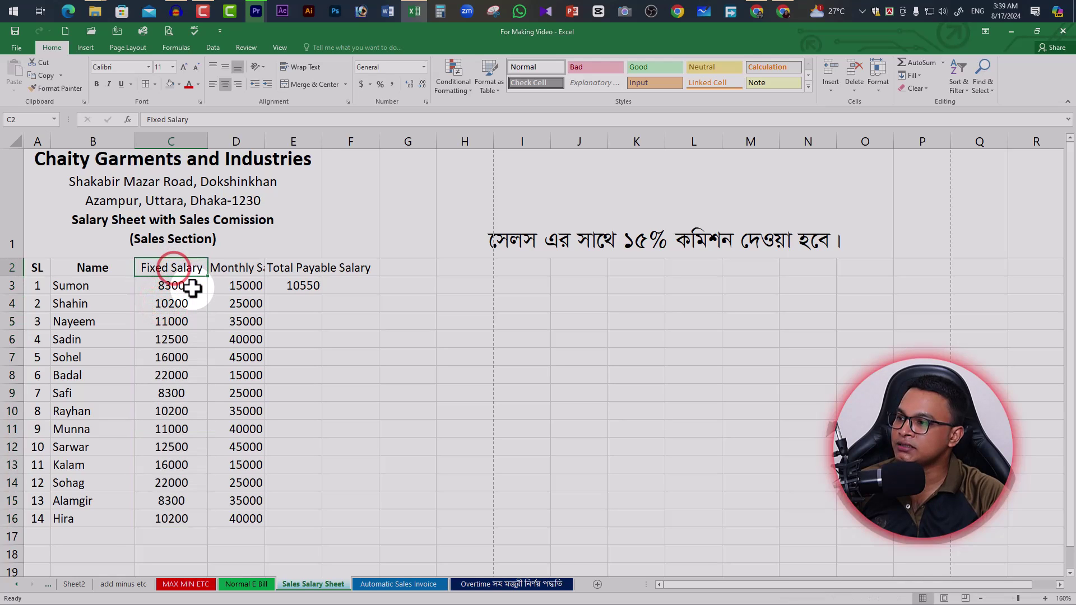
click(96, 84)
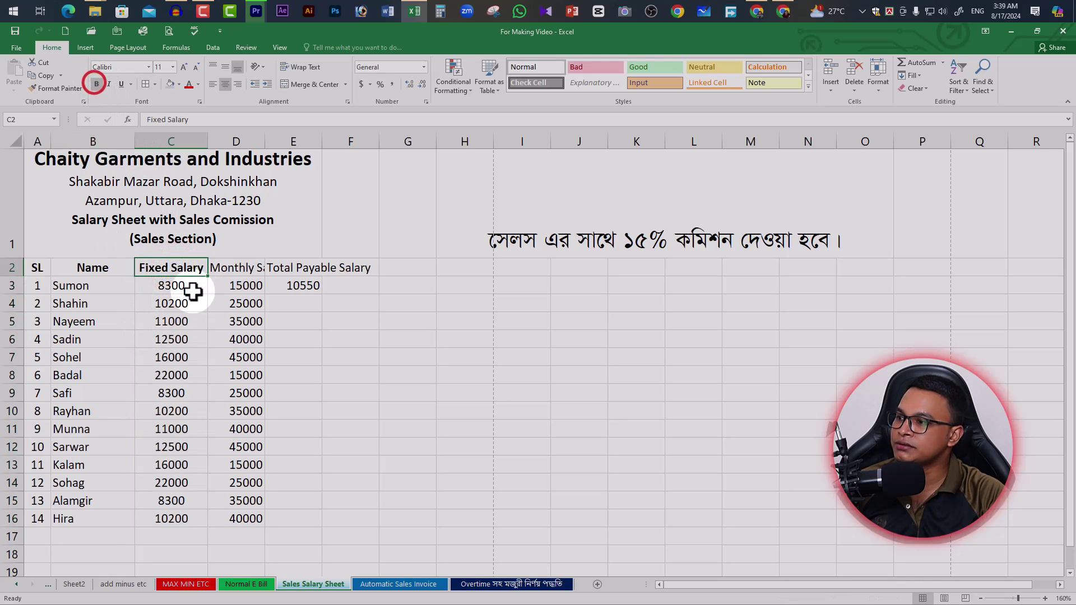
click(237, 268)
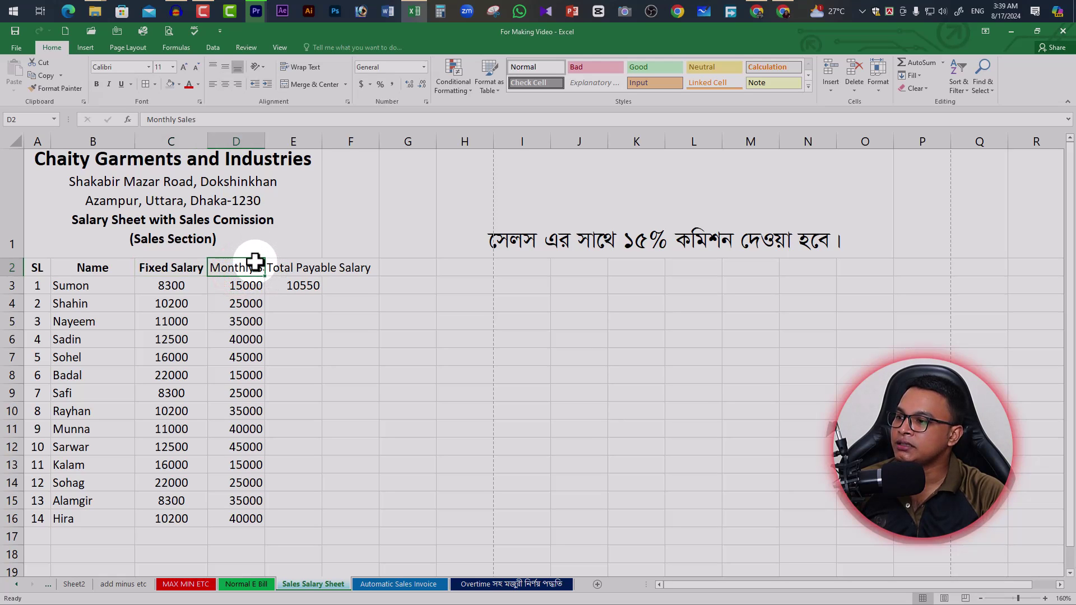
Fit column D's width to the Monthly Sales heading and values.
click(249, 136)
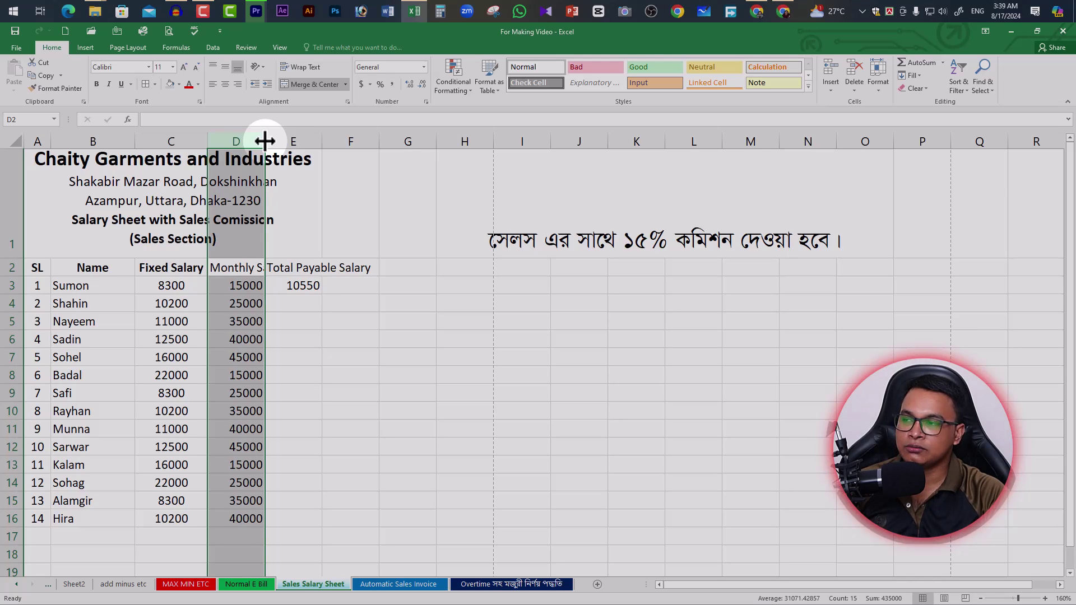
double_click(265, 137)
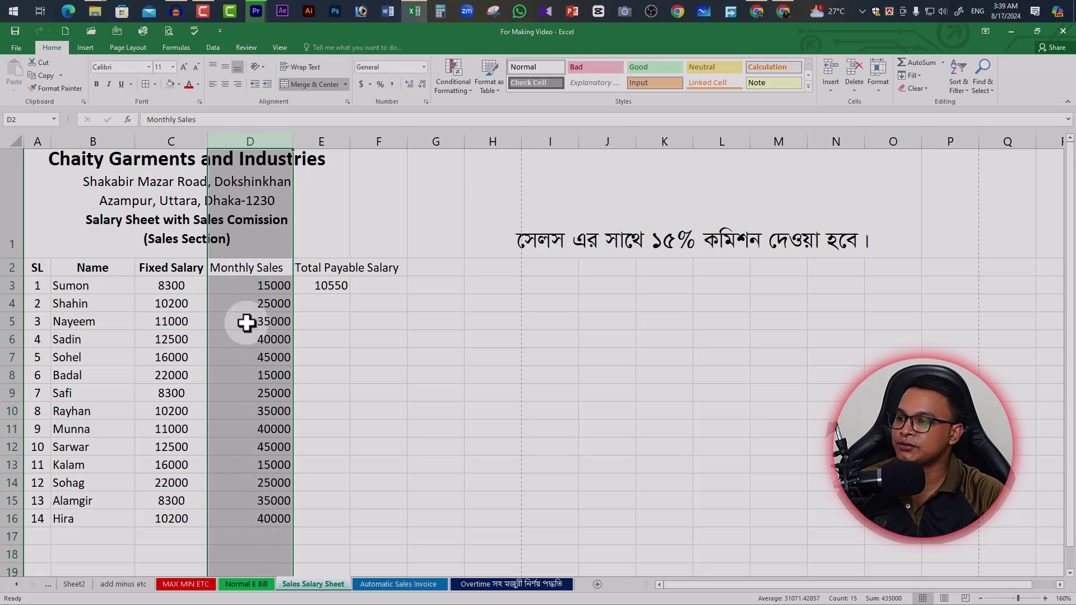
ctrl+click(299, 141)
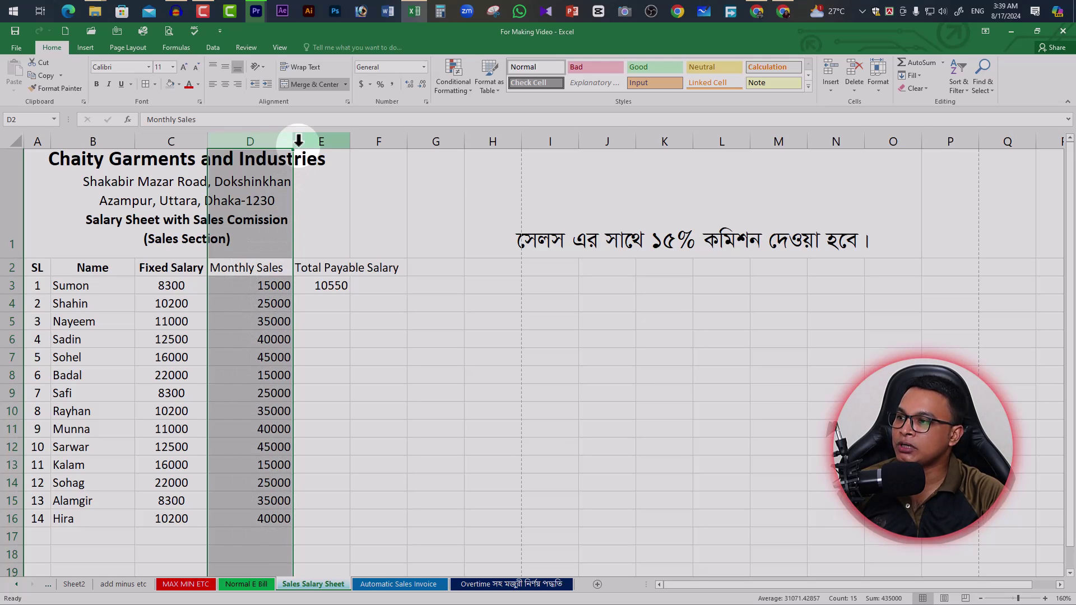
drag(293, 142, 287, 143)
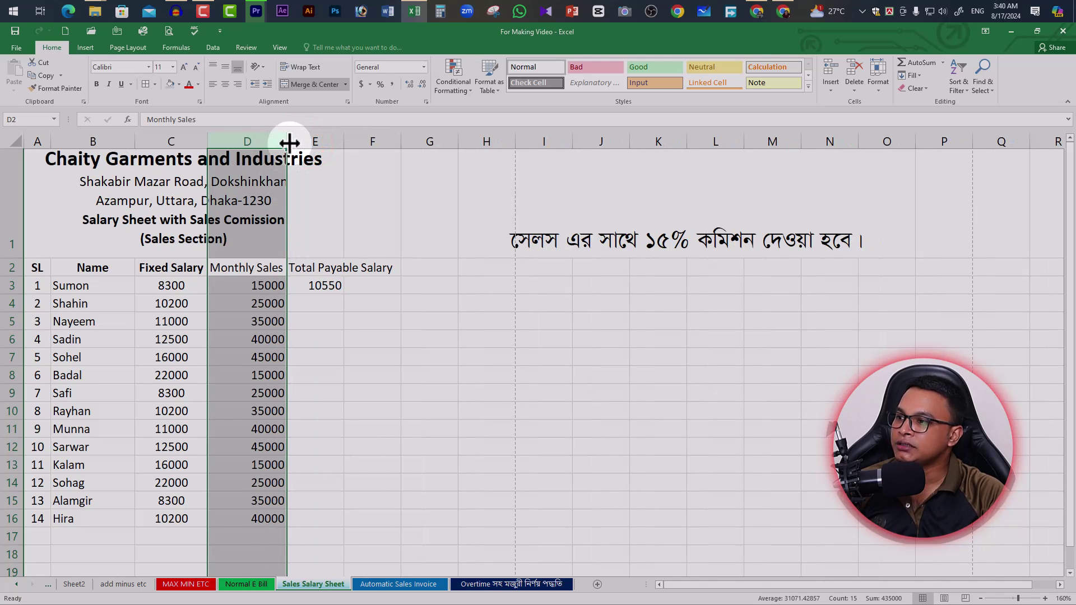
double_click(287, 137)
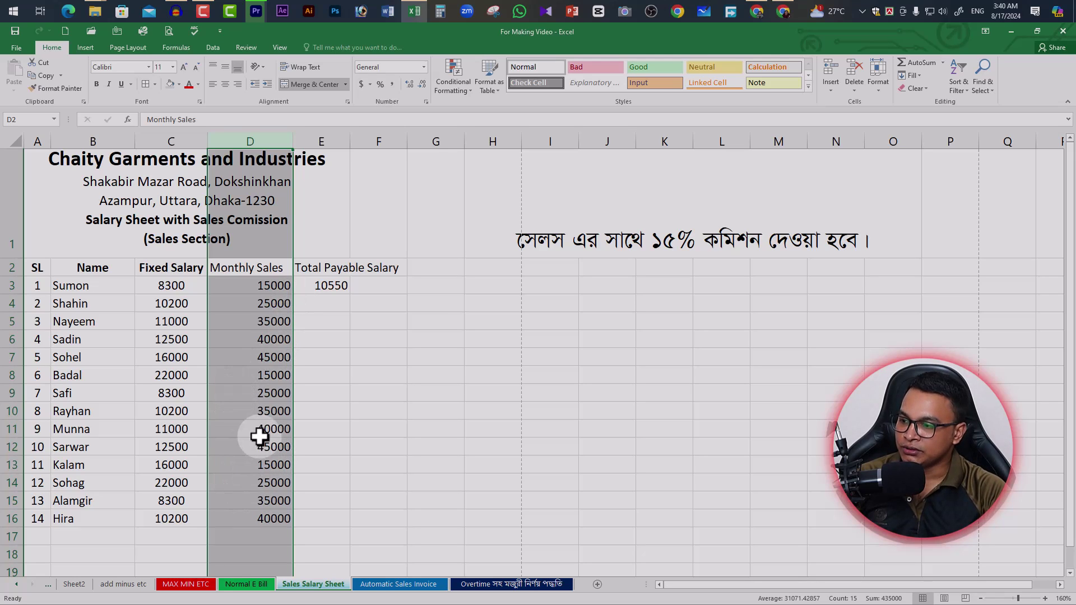
Centre the Monthly Sales heading and values, and bold the D2 heading.
drag(269, 268, 272, 521)
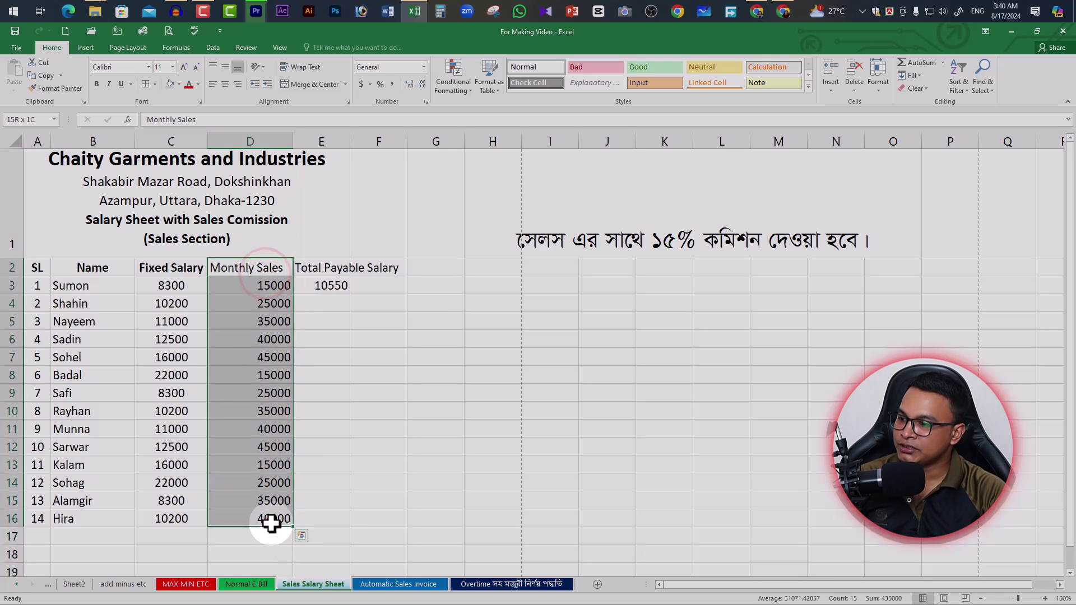
click(225, 84)
click(250, 304)
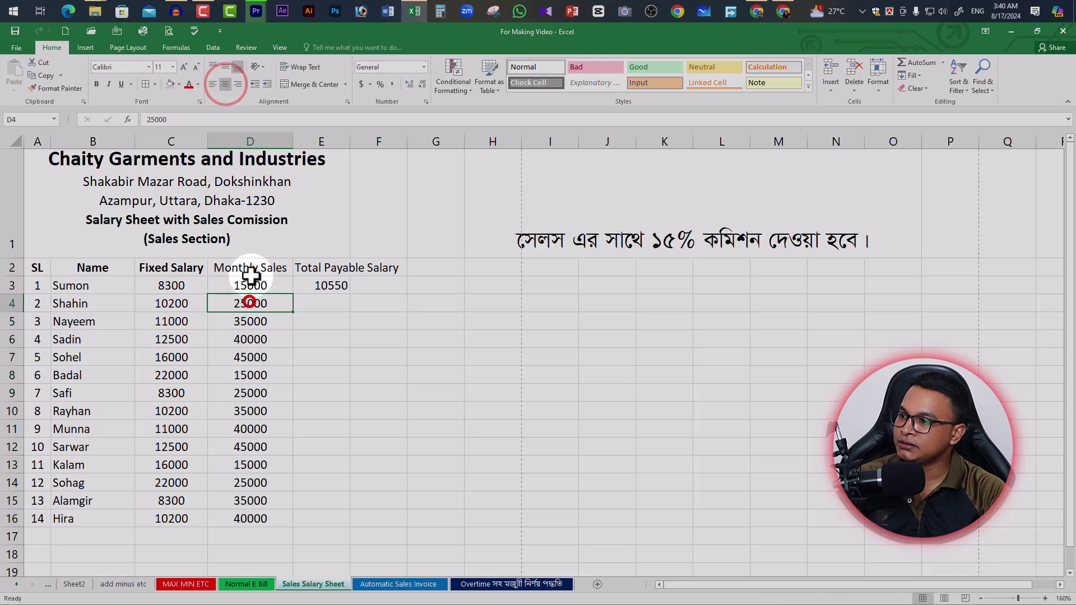
click(254, 268)
click(96, 84)
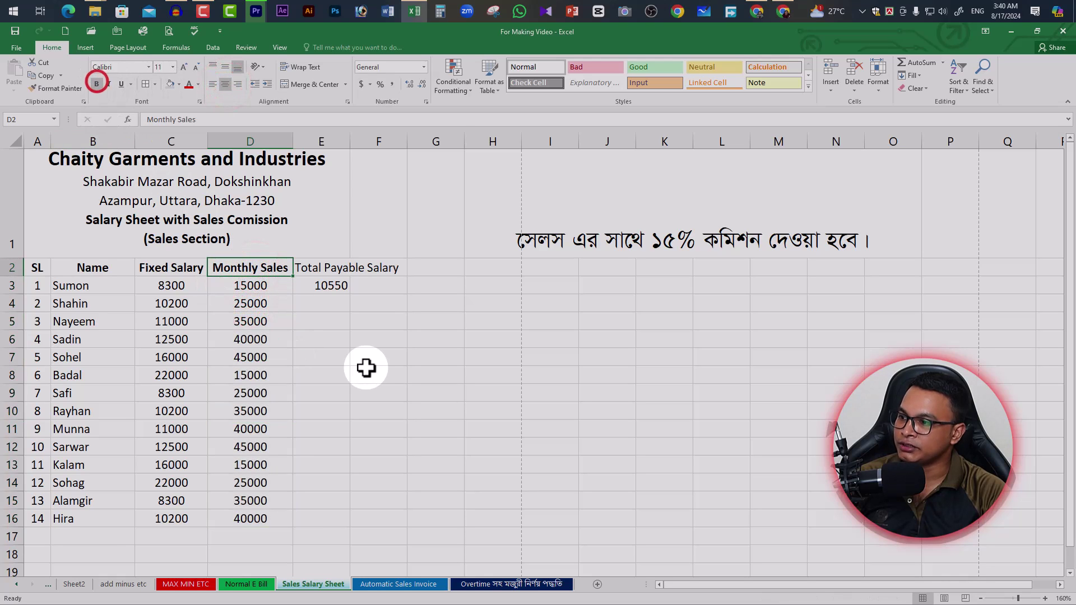
click(336, 274)
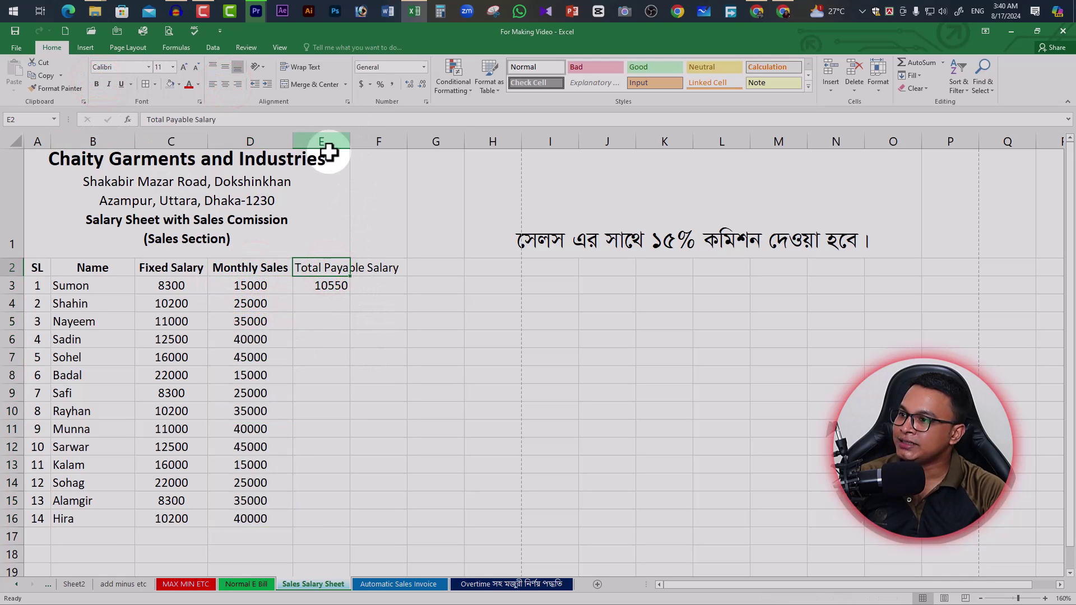
Autofit column E, then bold and centre the Total Payable Salary heading.
double_click(350, 140)
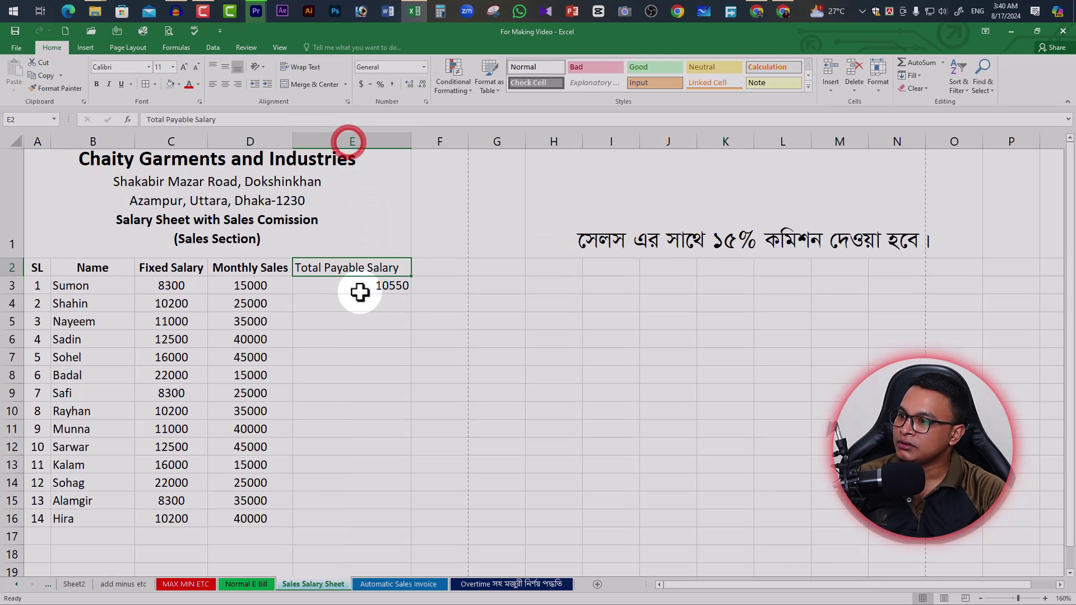
click(386, 316)
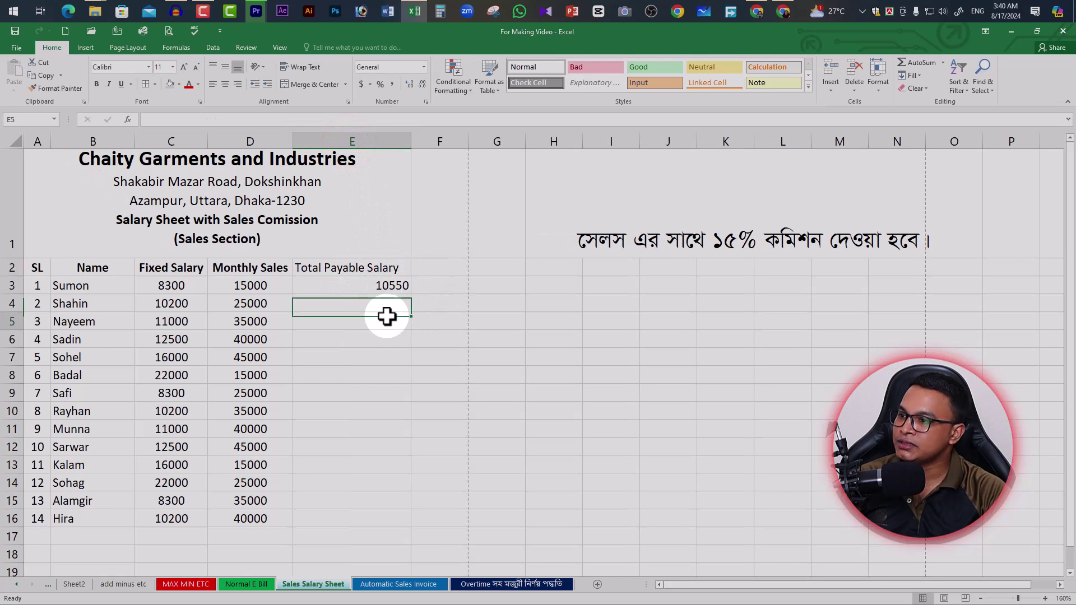
click(384, 270)
click(97, 84)
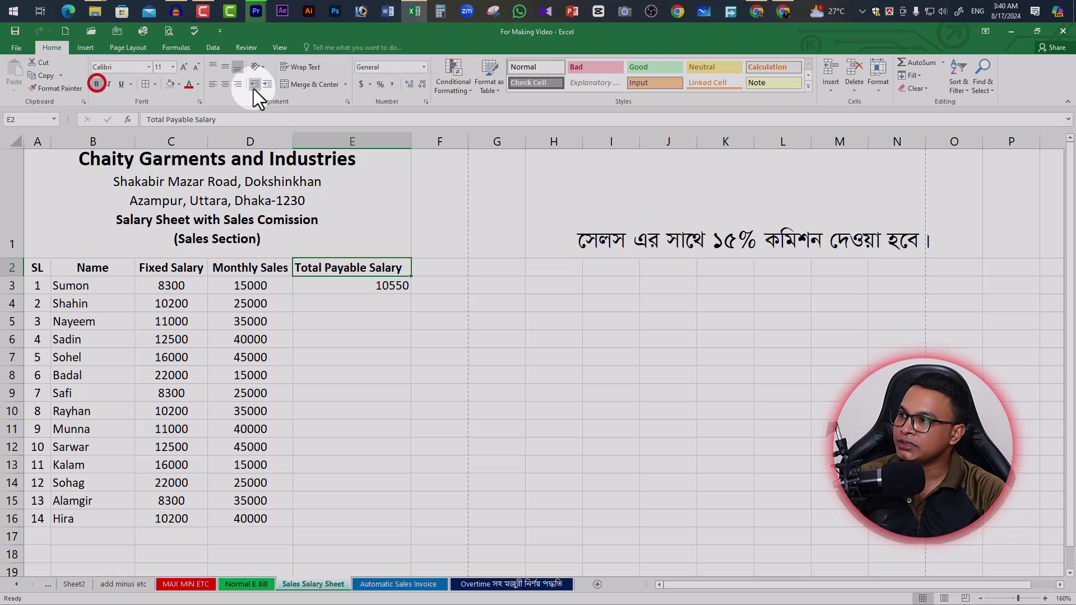
click(225, 84)
click(407, 286)
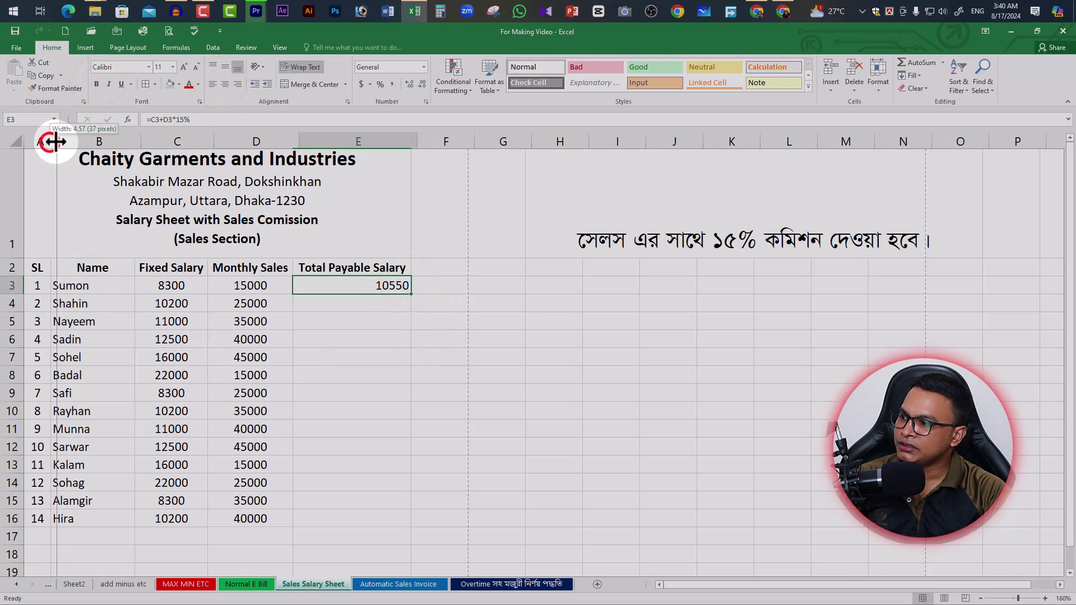
Widen columns A through D slightly and check the layout in print preview.
drag(50, 142, 56, 142)
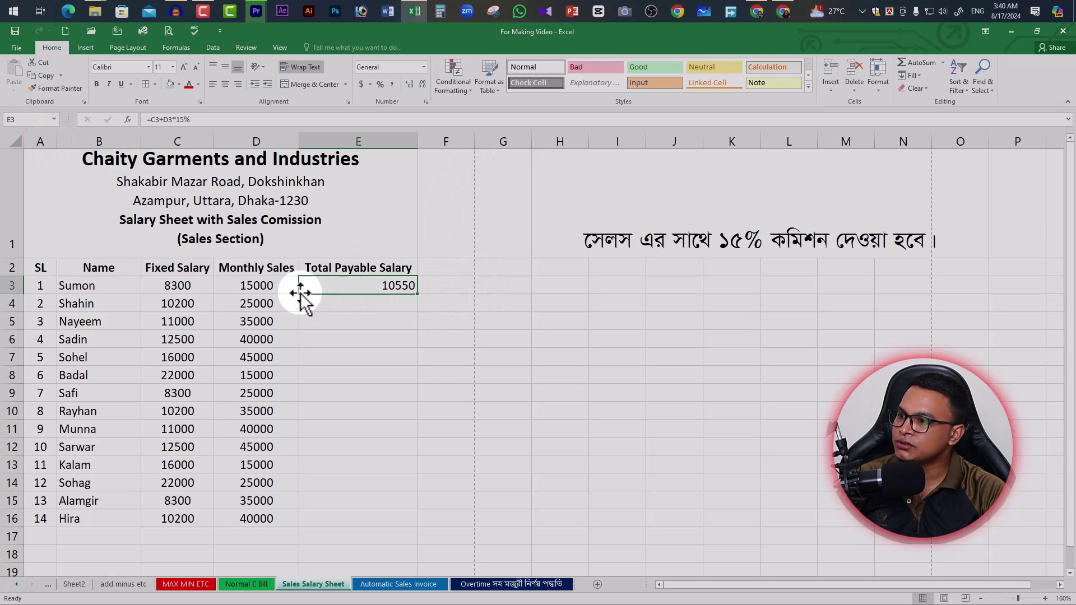
drag(142, 139, 153, 139)
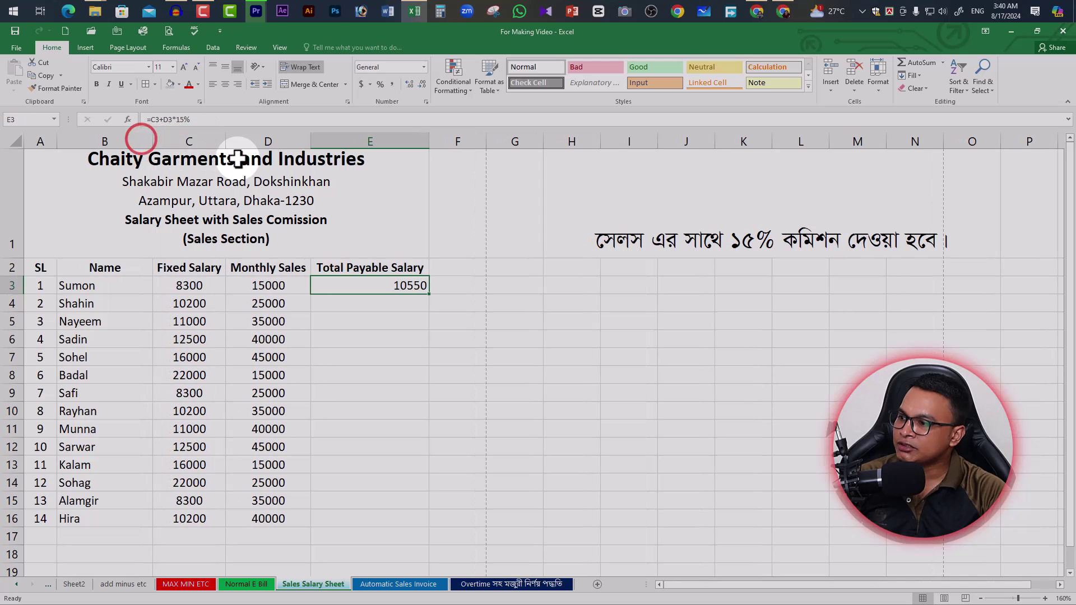
drag(225, 139, 232, 139)
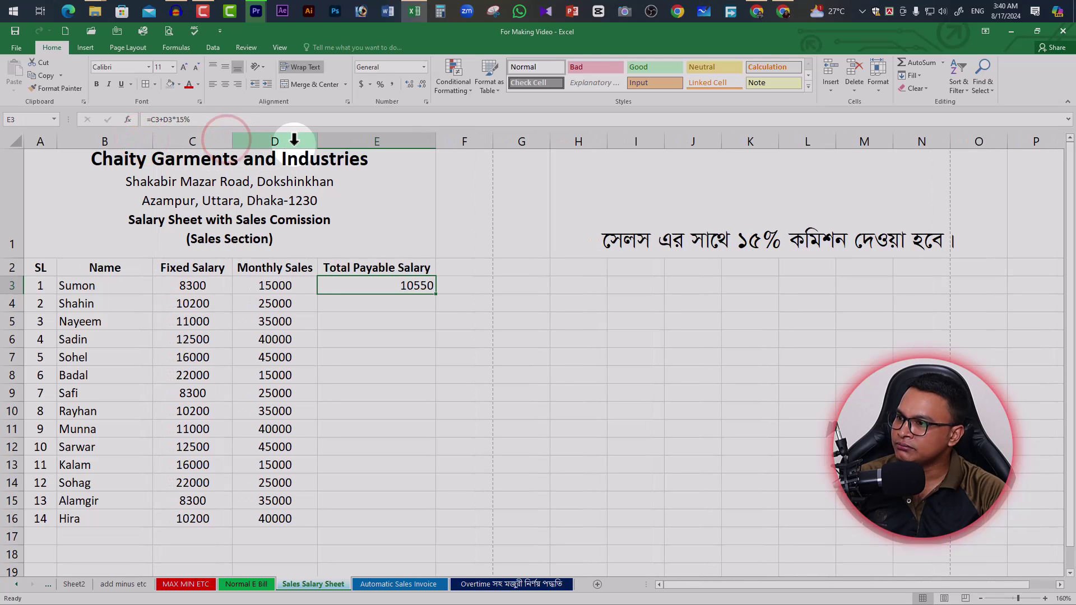
drag(317, 140, 325, 141)
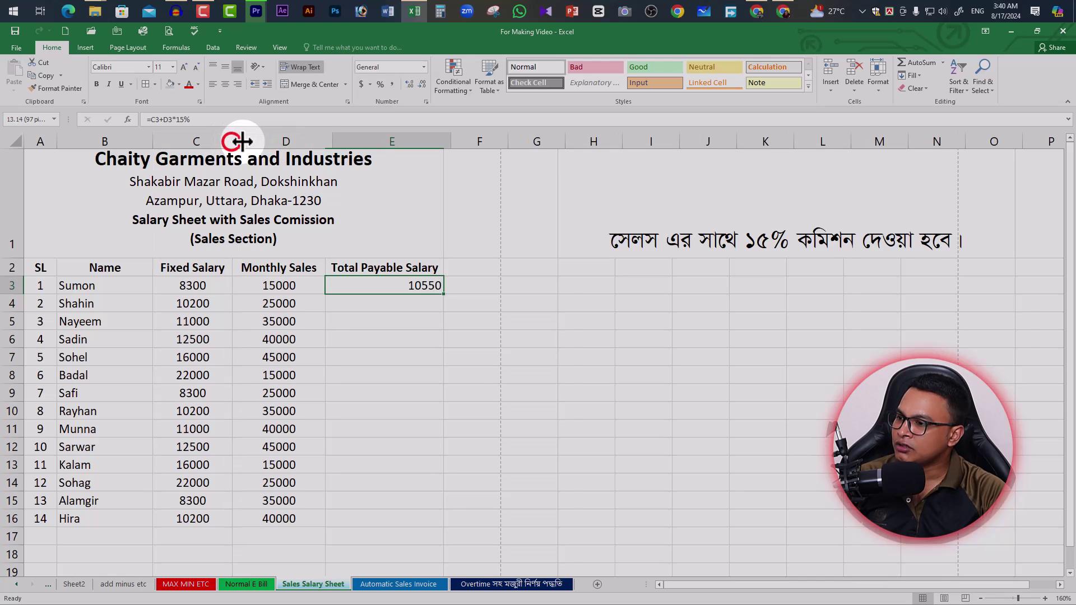
drag(231, 141, 240, 141)
drag(332, 141, 340, 141)
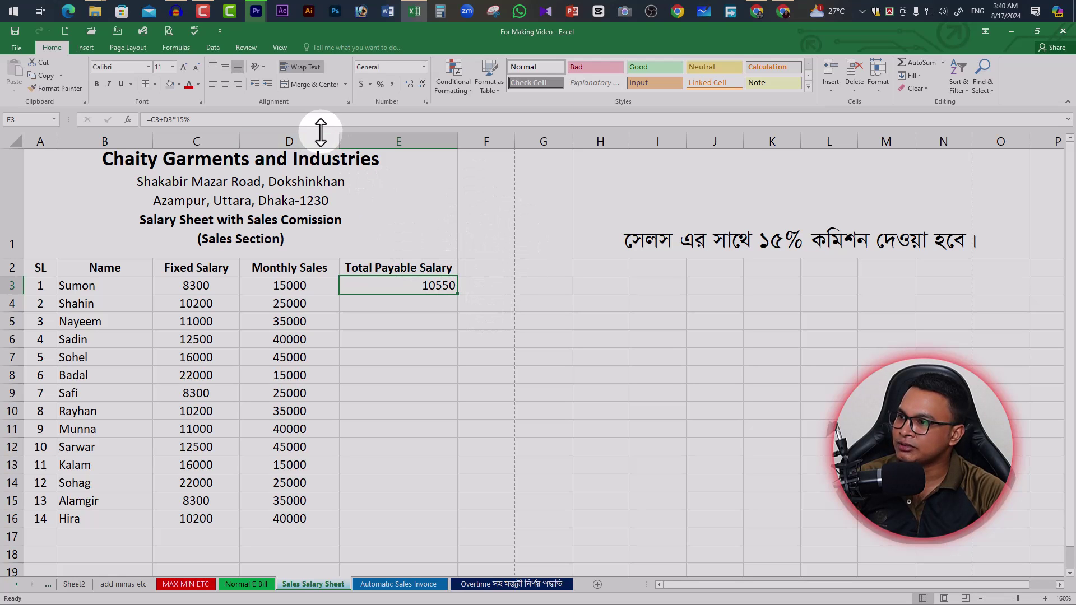
drag(339, 141, 352, 141)
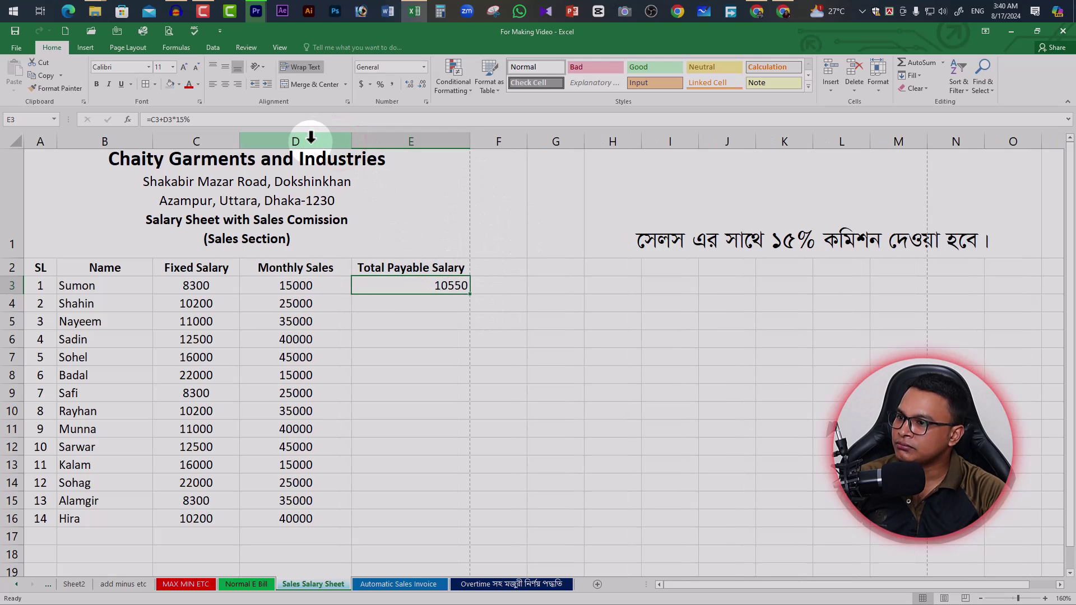
click(437, 350)
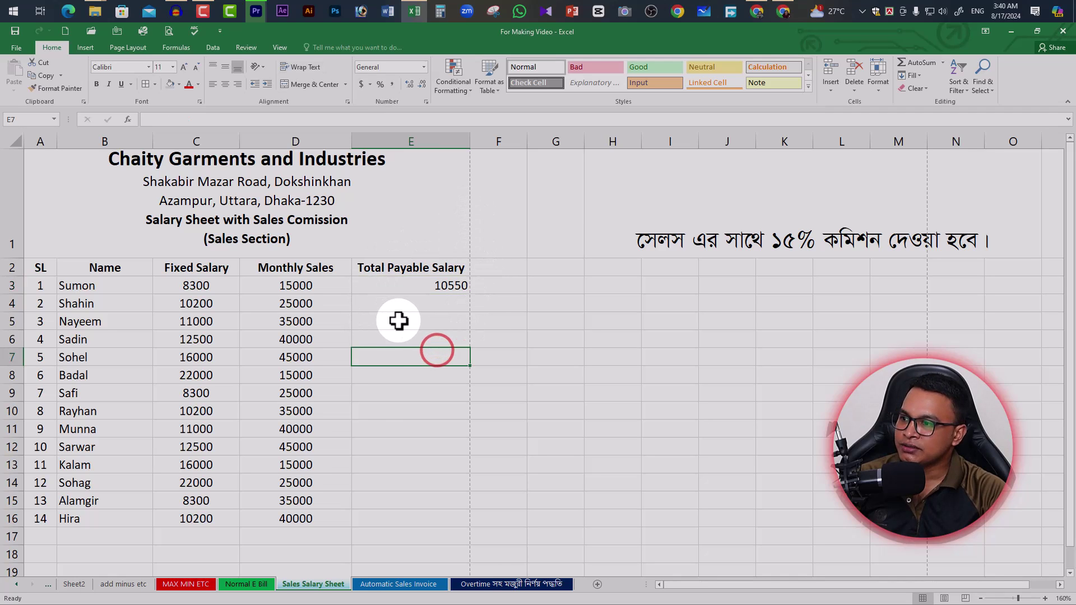
key(ctrl+p)
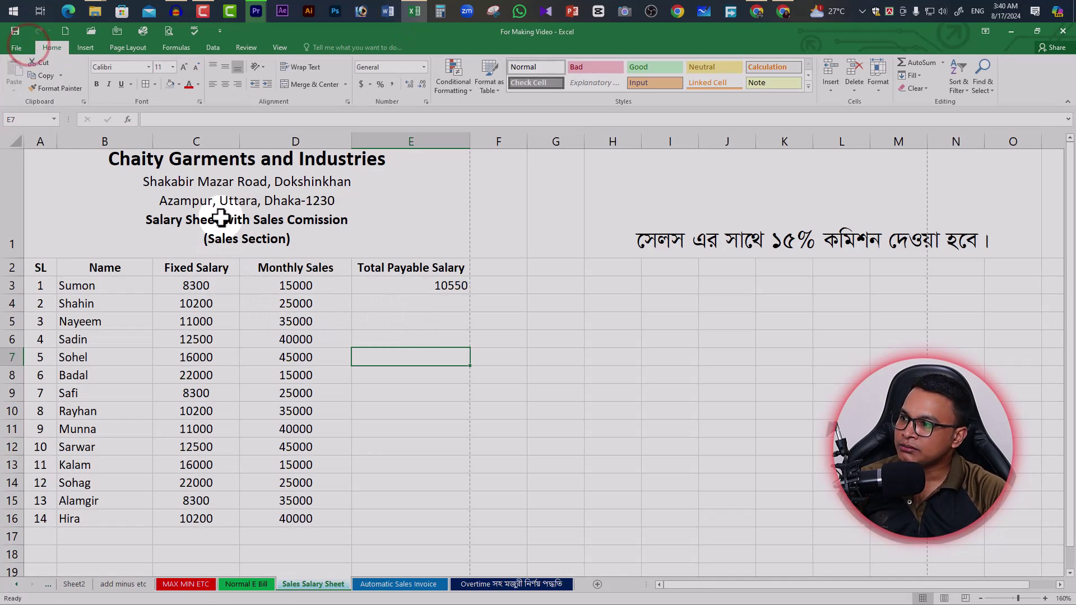
drag(28, 269, 403, 537)
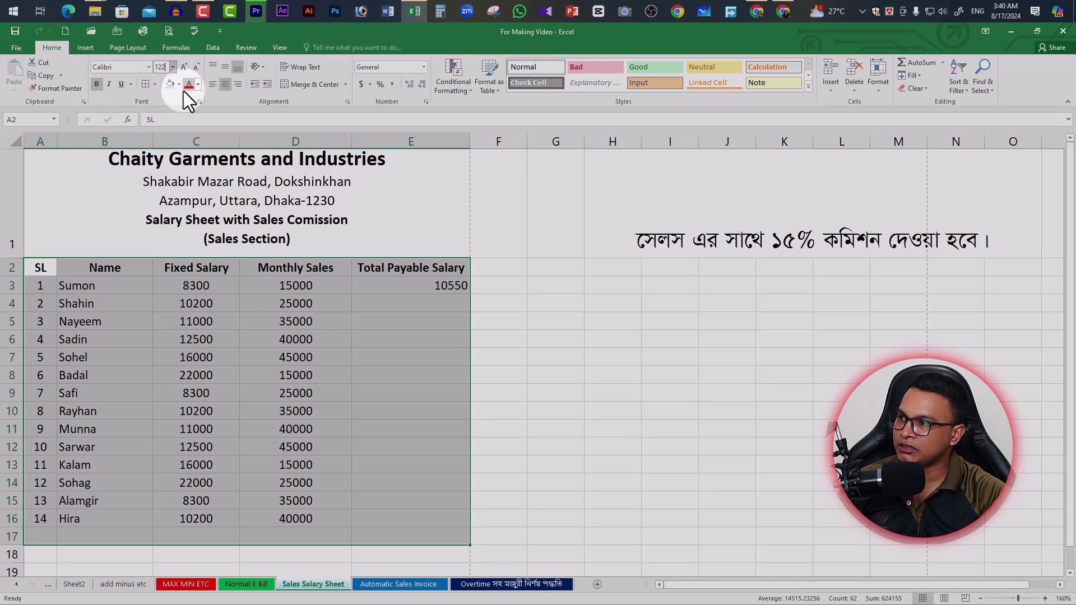
Set the table text to size 12 and apply All Borders to A2:E16.
key(BackSpace)
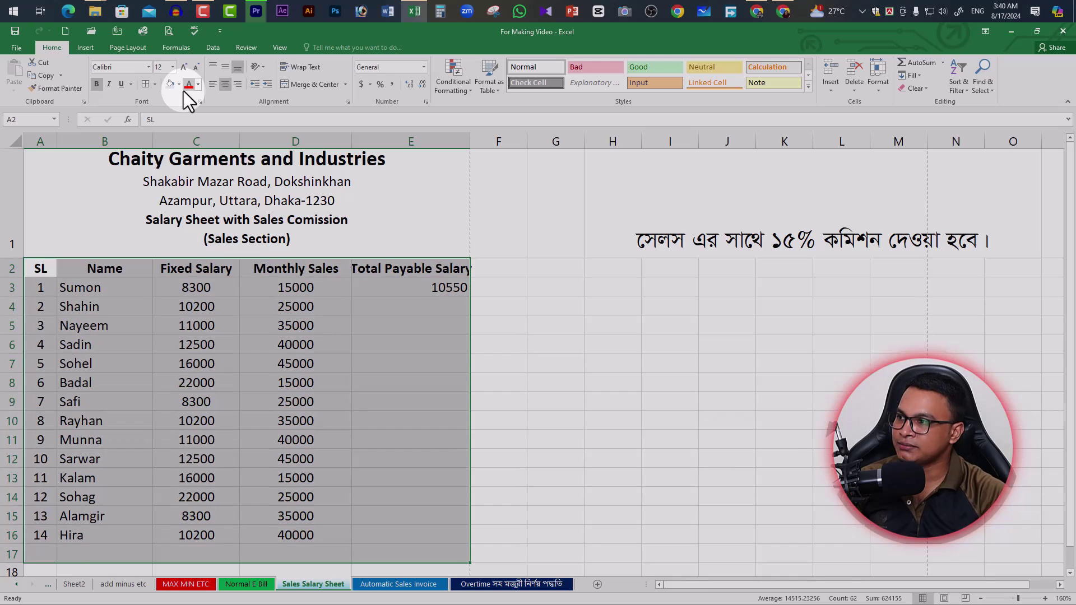
click(402, 367)
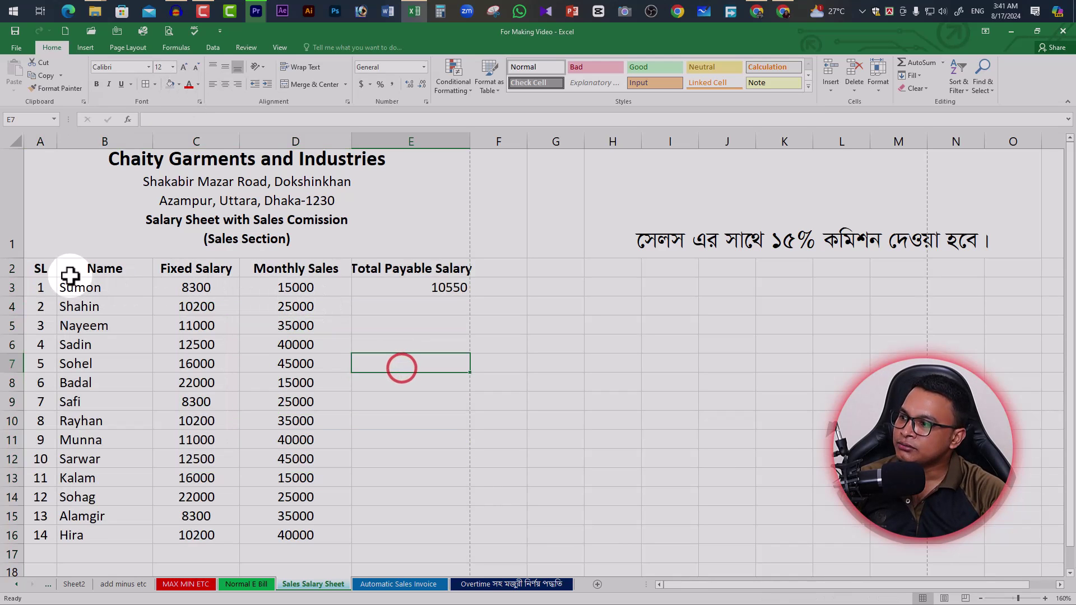
mouse_move(42, 269)
mouse_down()
mouse_move(429, 401)
mouse_move(432, 532)
mouse_up()
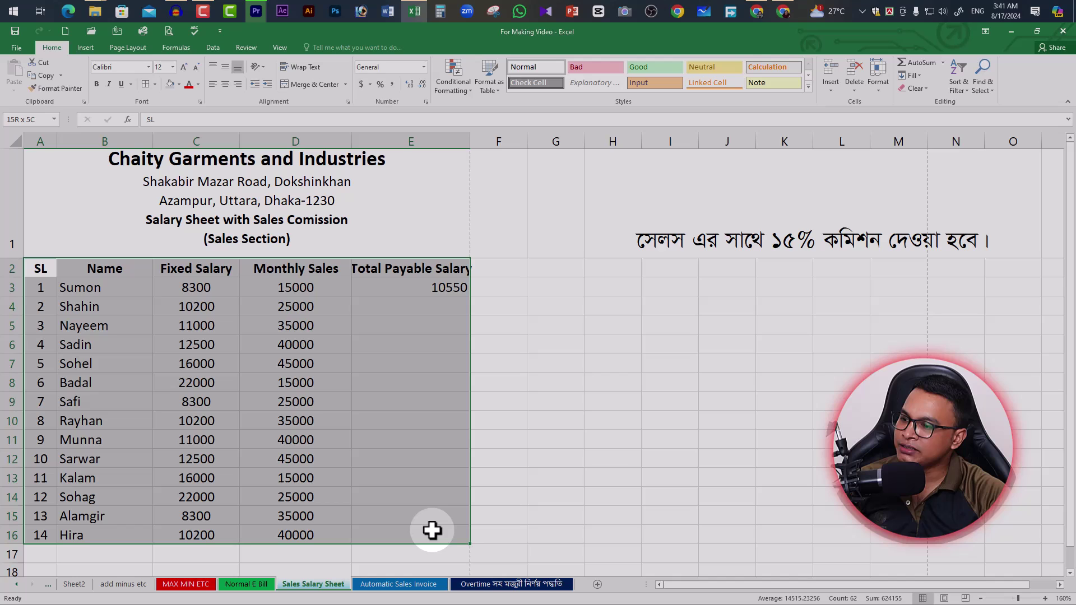
click(155, 84)
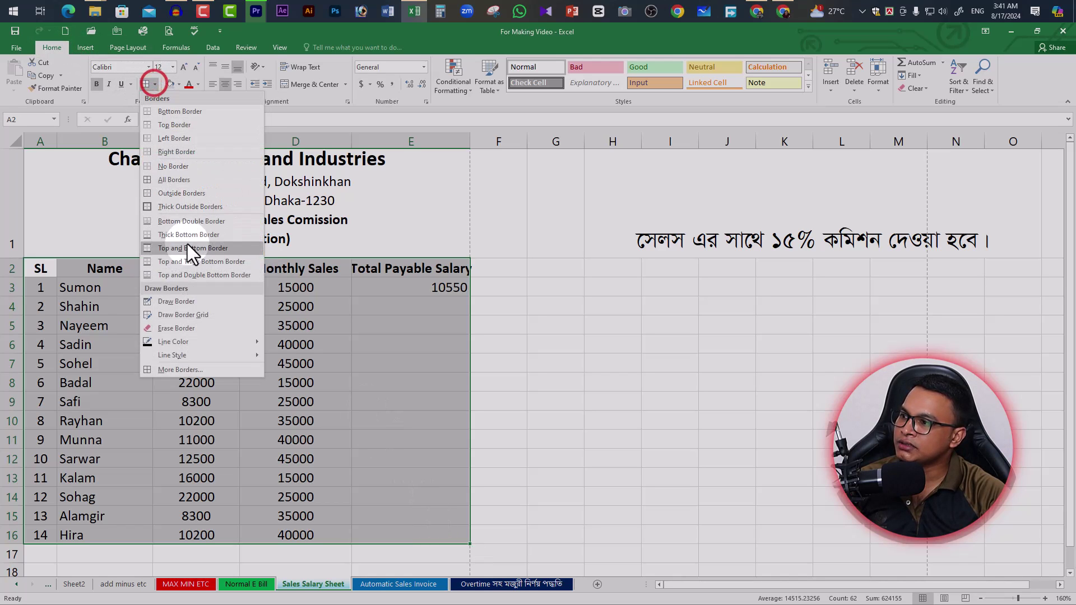
click(148, 177)
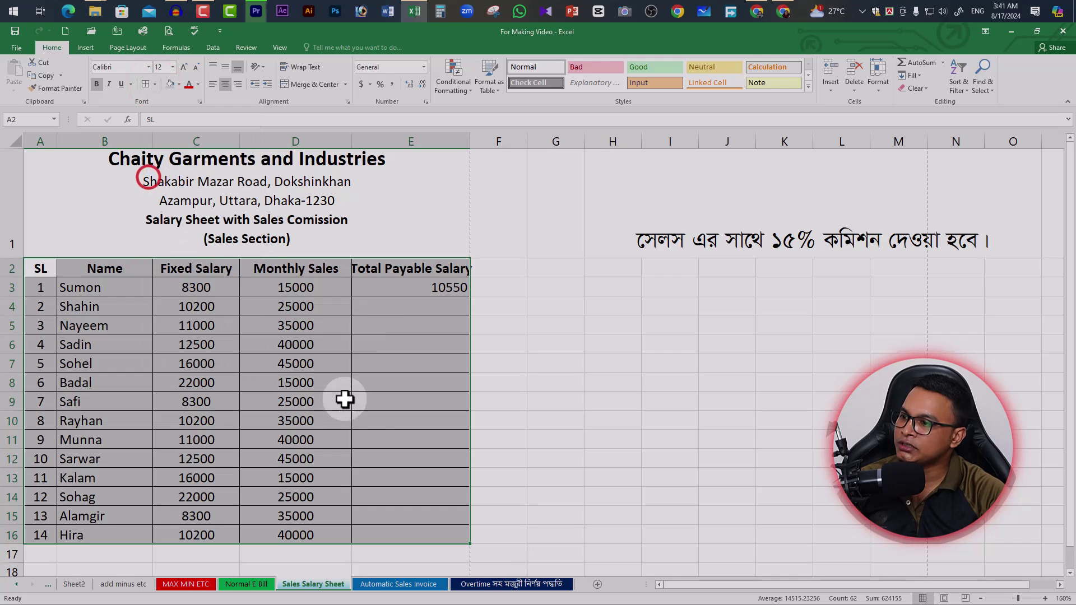
click(414, 374)
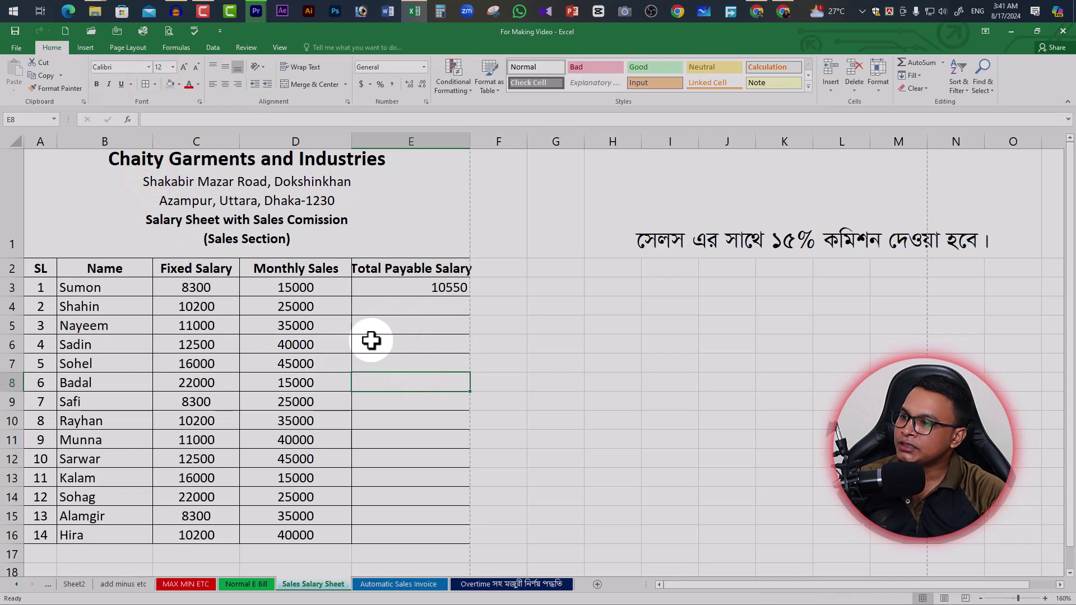
click(415, 288)
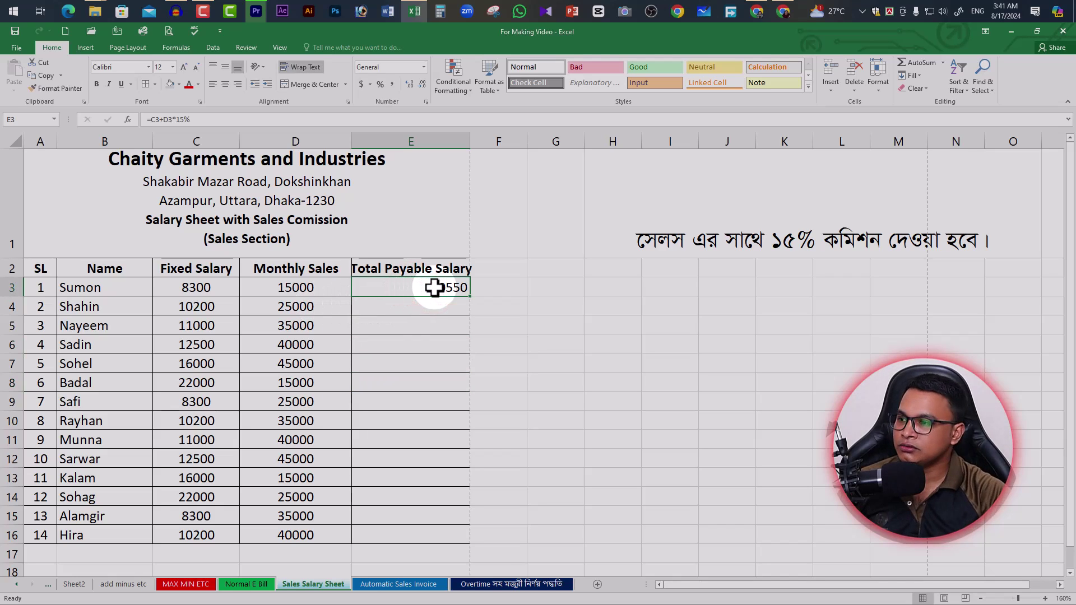
click(325, 289)
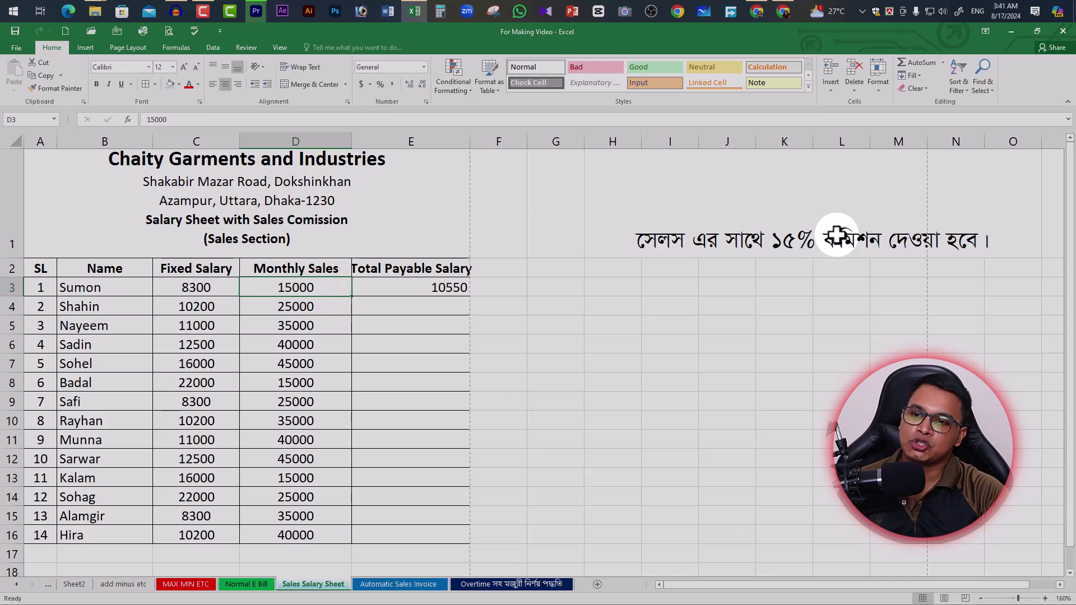
click(812, 221)
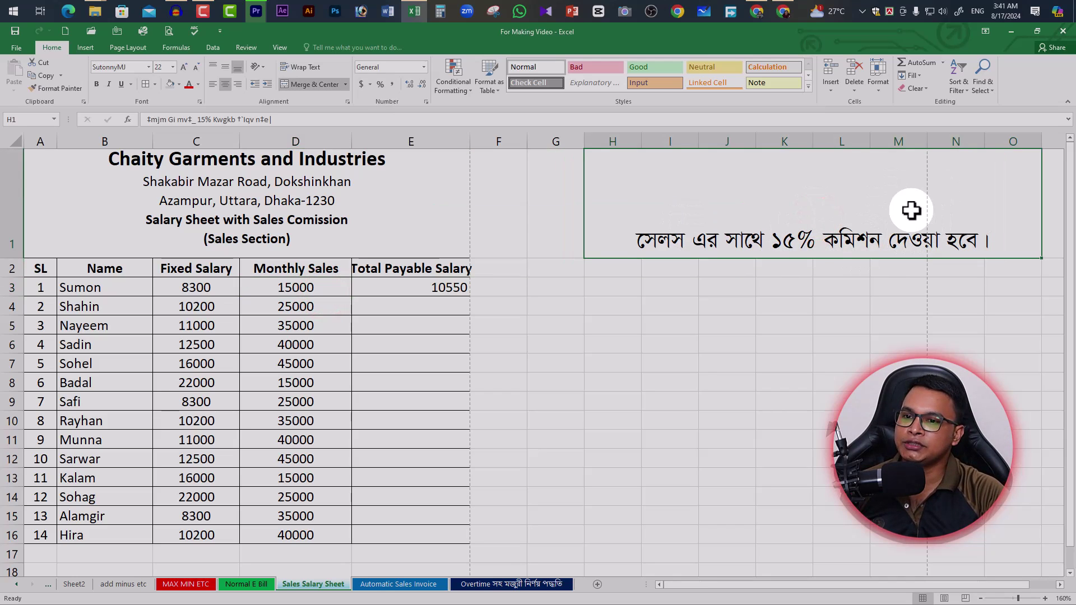
click(772, 300)
click(760, 239)
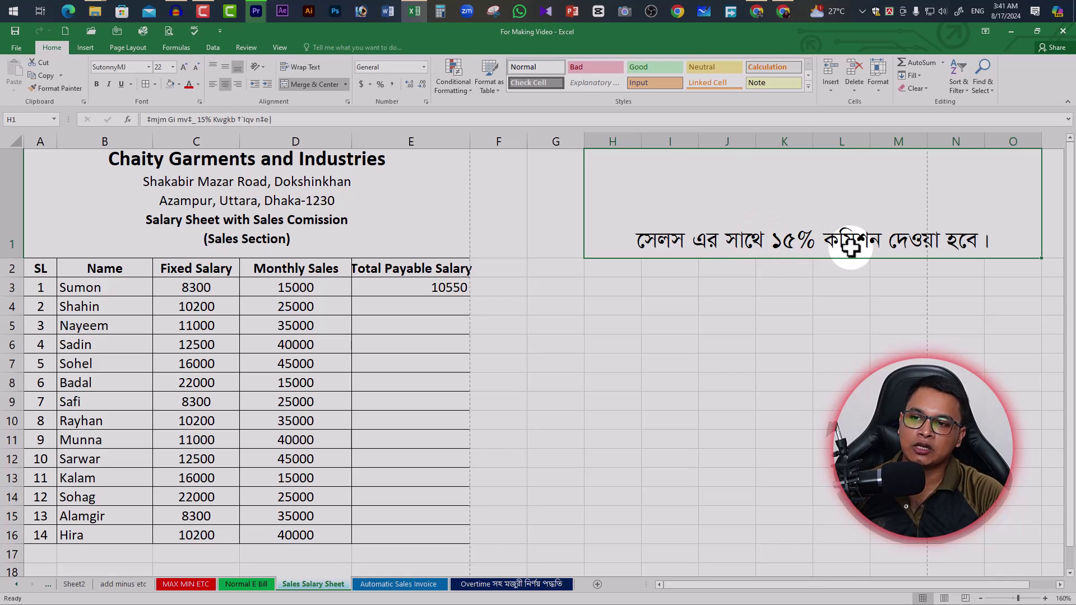
drag(108, 288, 120, 532)
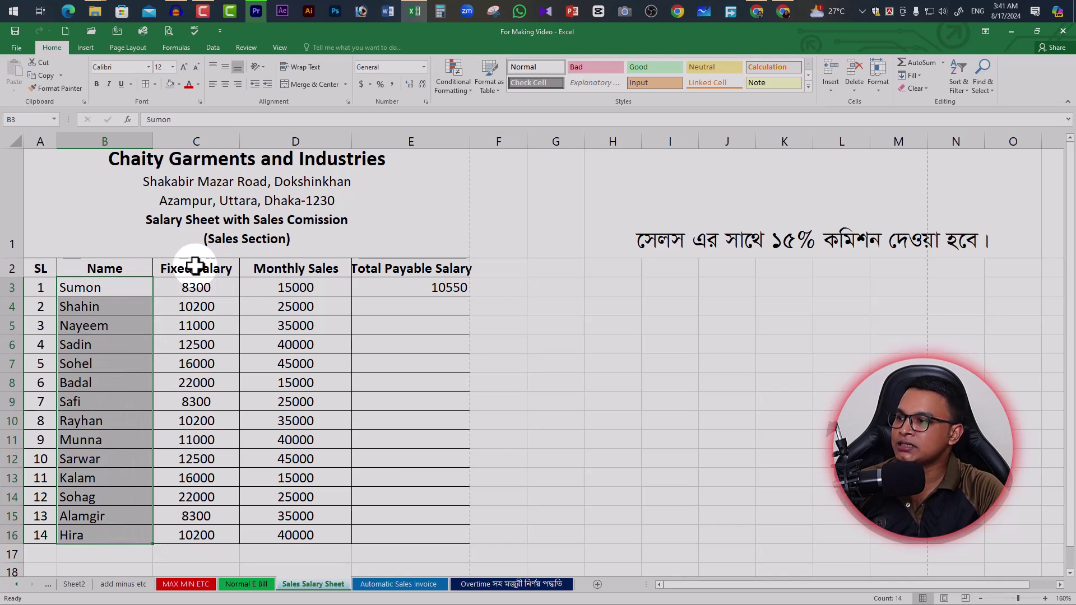
click(219, 290)
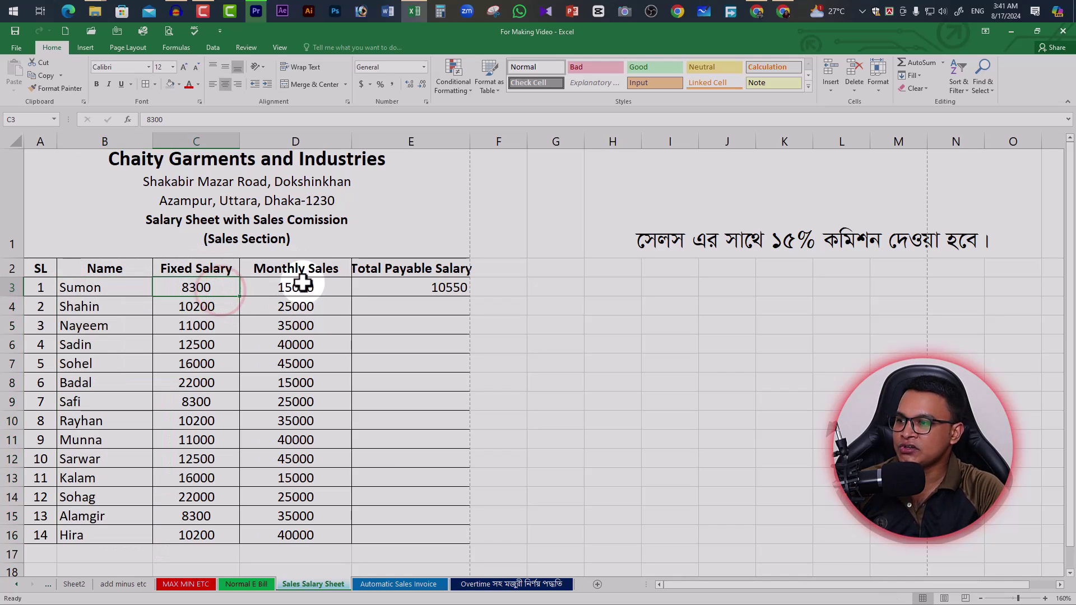
click(321, 290)
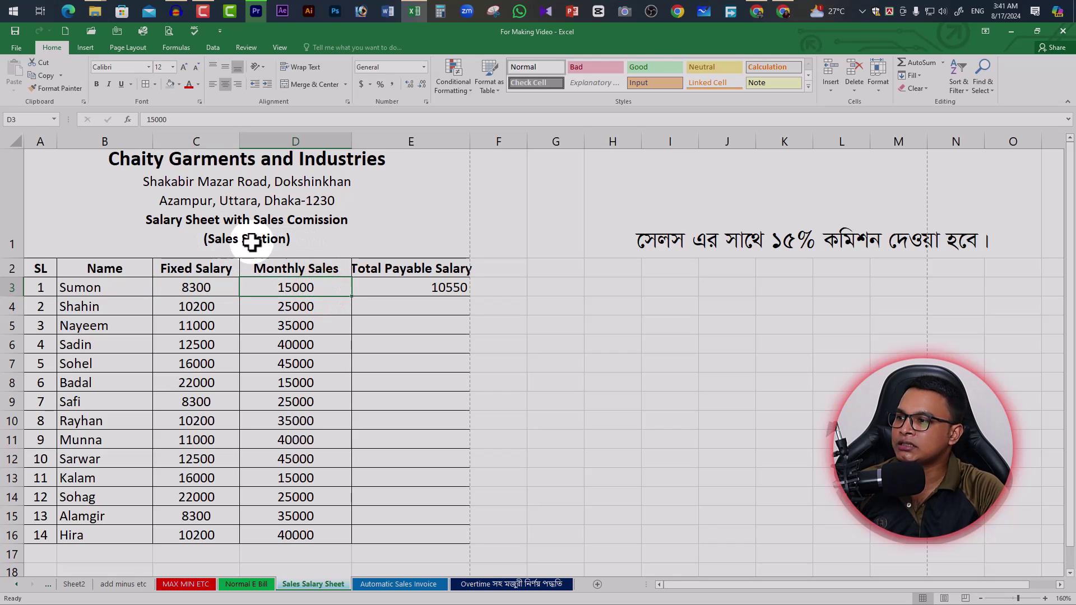
Add a new line 'Month-June,2024' under '(Sales Section)' in the A1 title block.
double_click(279, 243)
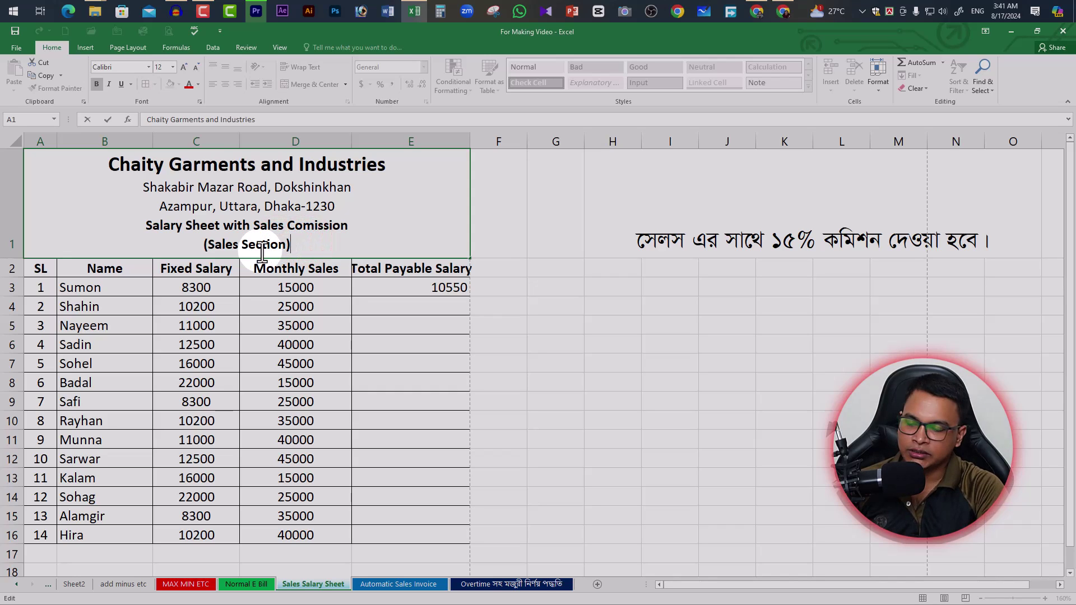
key(alt+Return)
text(Month)
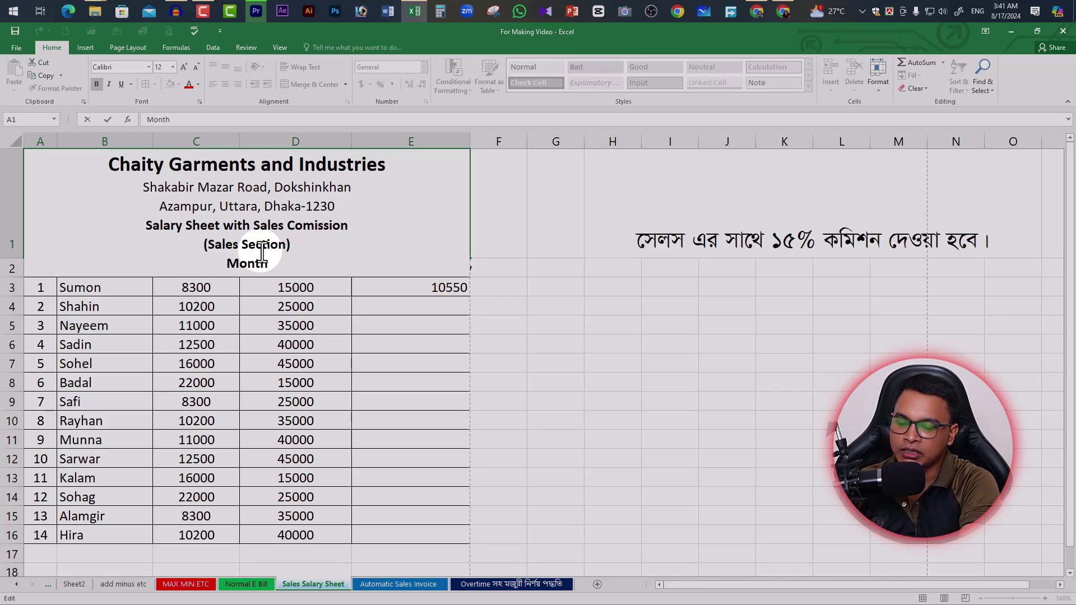
text(-June,2024)
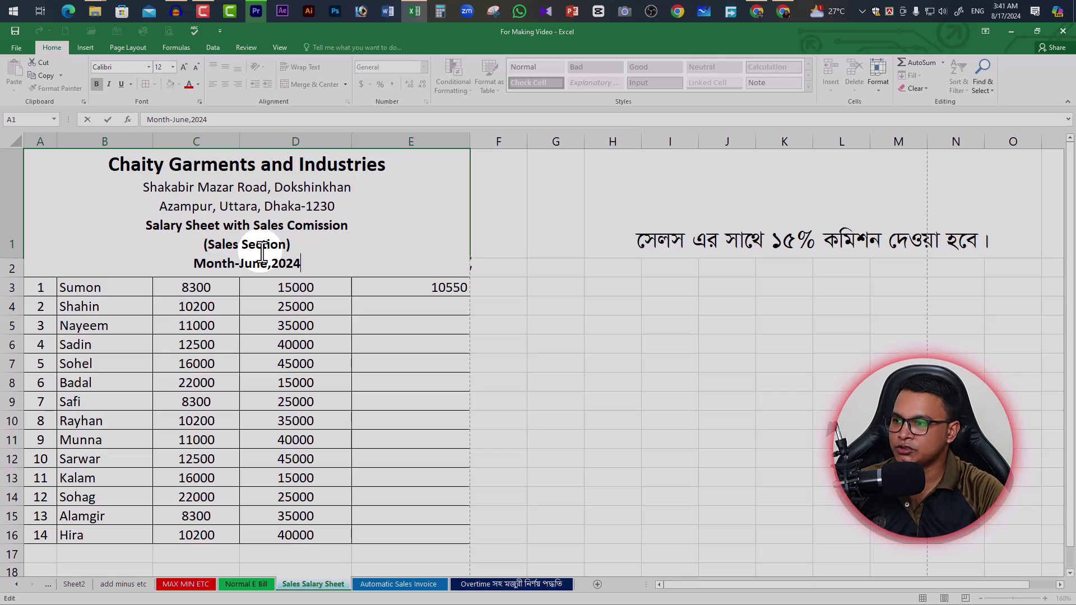
click(288, 344)
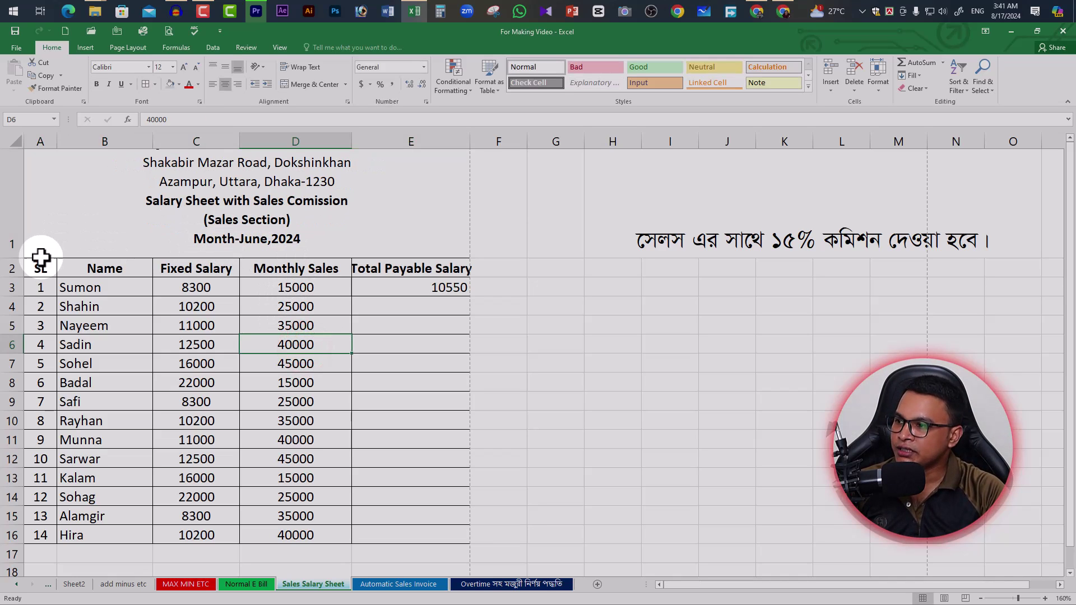
Drag row 1 taller so 'Chaity Garments and Industries' shows above the address, then select E3.
click(9, 229)
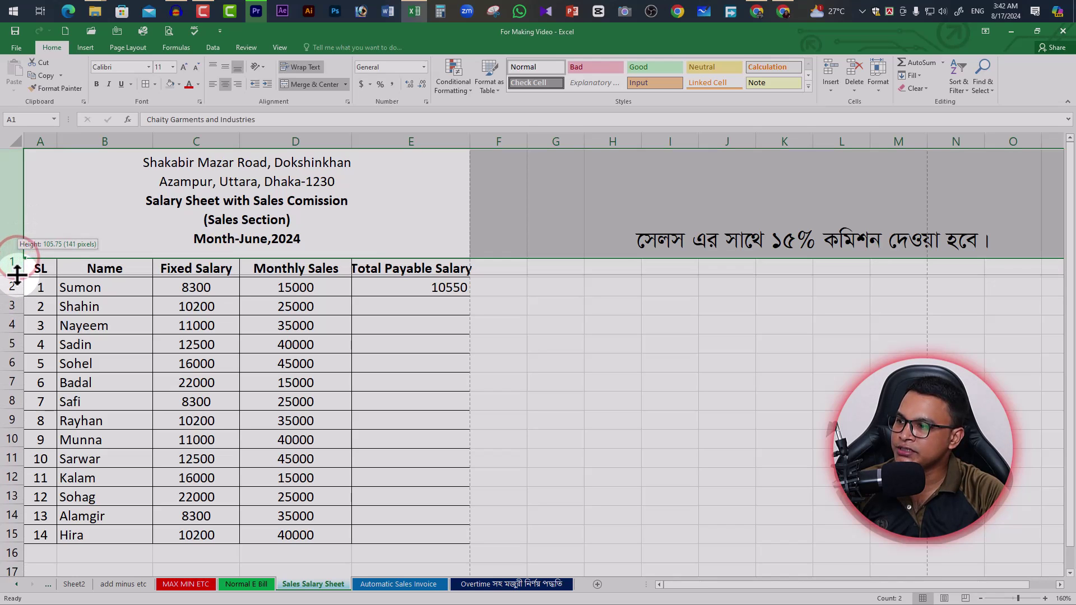
drag(17, 258, 18, 277)
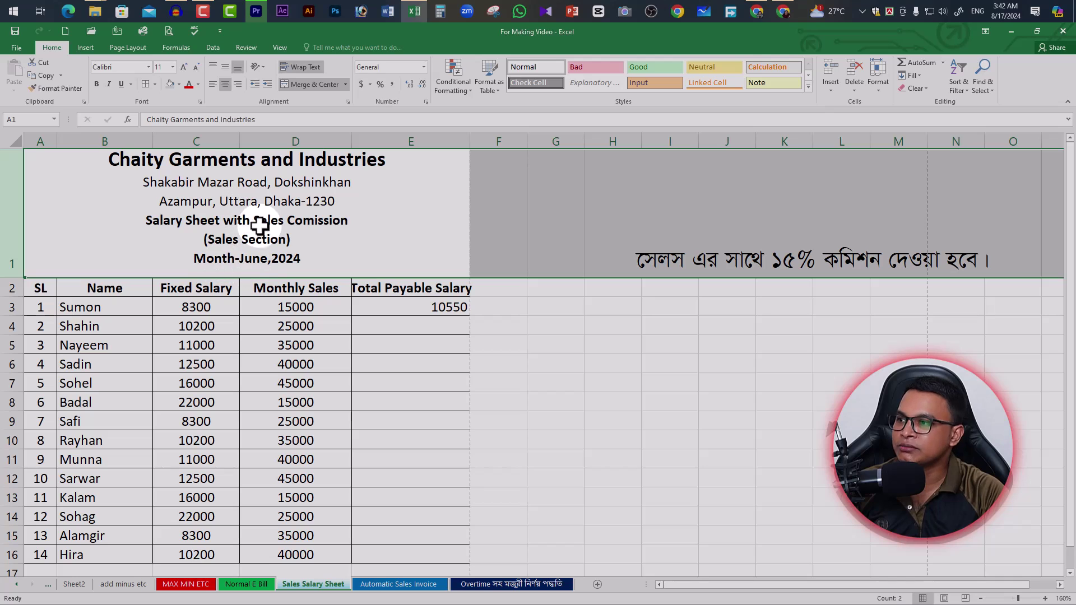
click(433, 357)
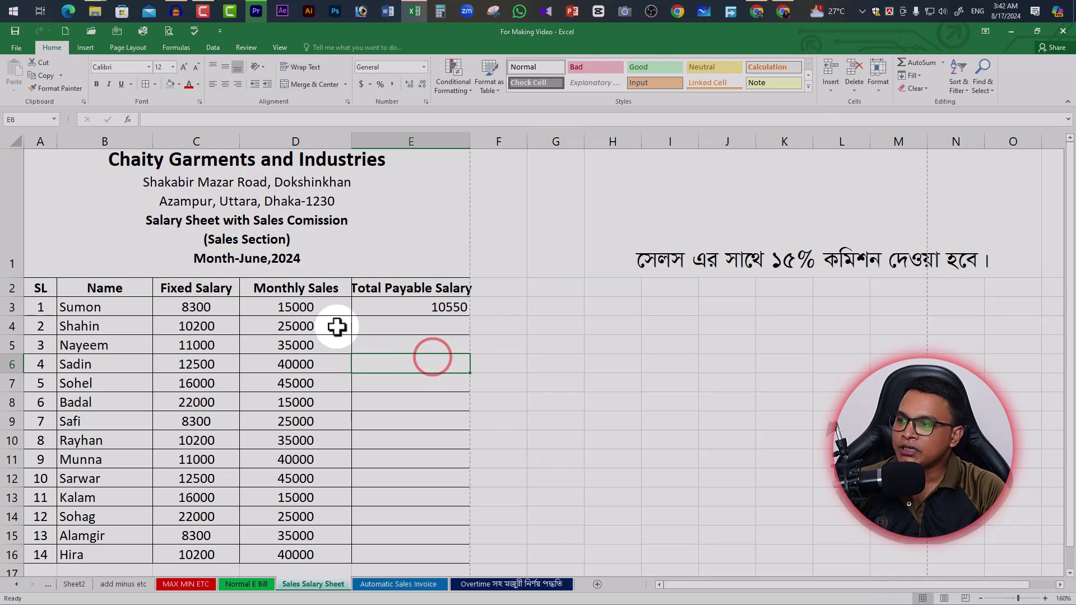
click(432, 307)
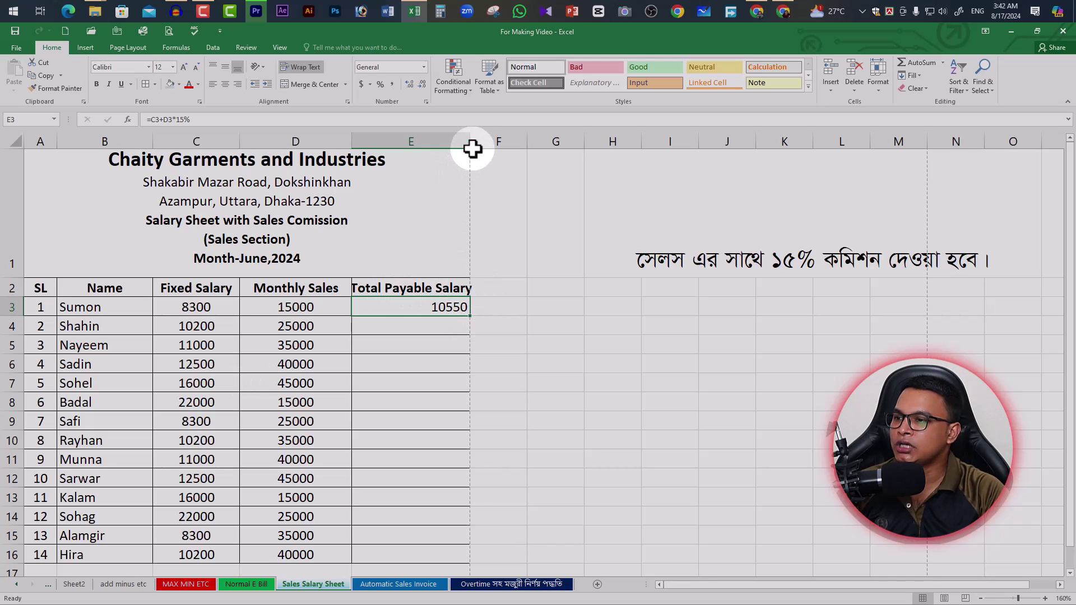
Widen column E to fit its header and re-enter E3 as =C3+D3*15%, giving 10550.
drag(470, 141, 480, 141)
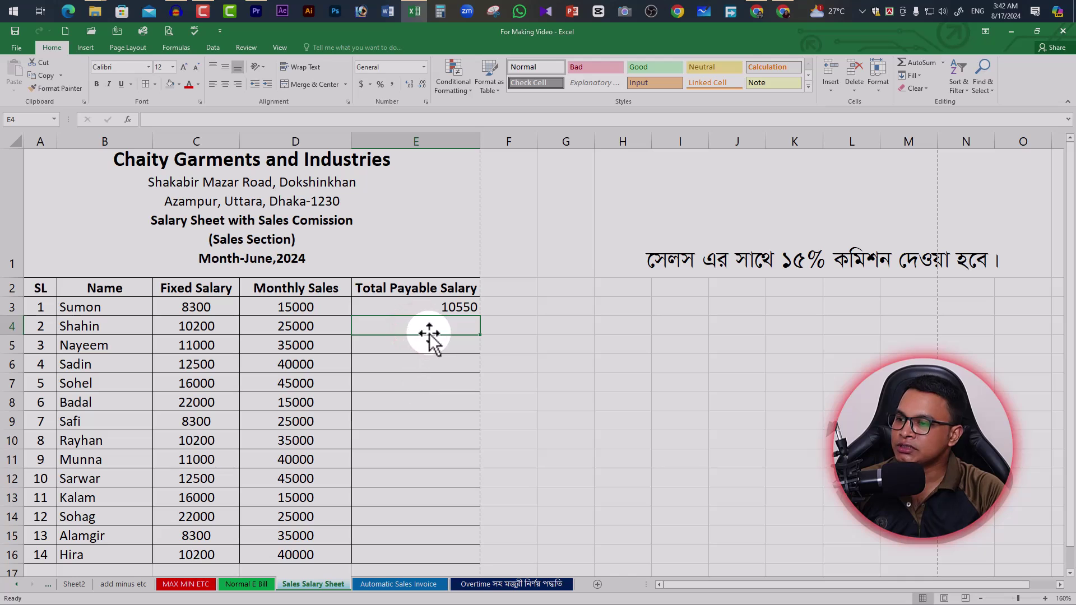
click(422, 309)
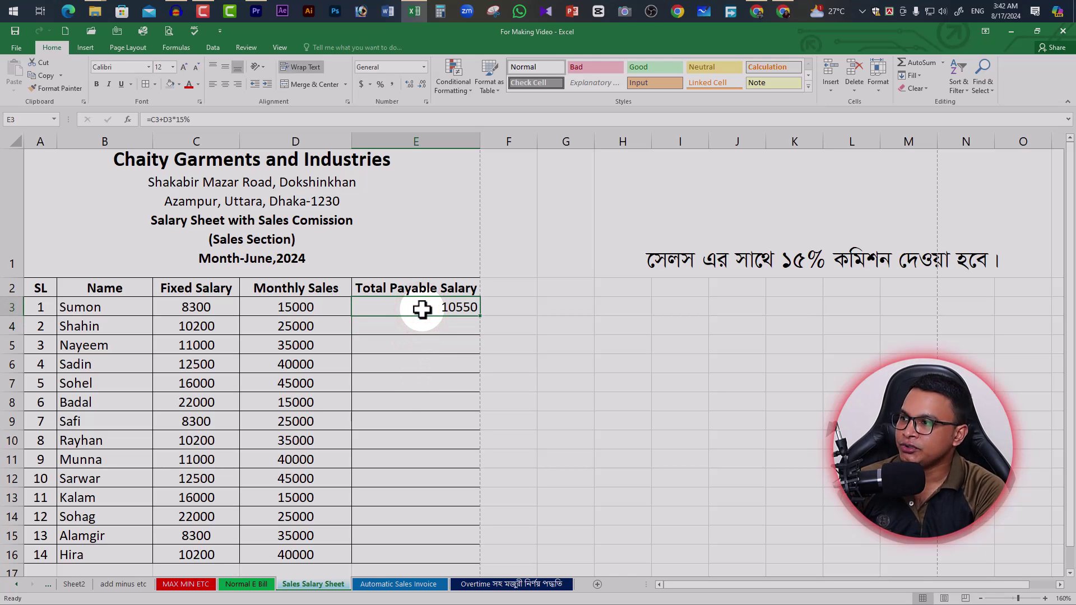
double_click(422, 309)
text(=)
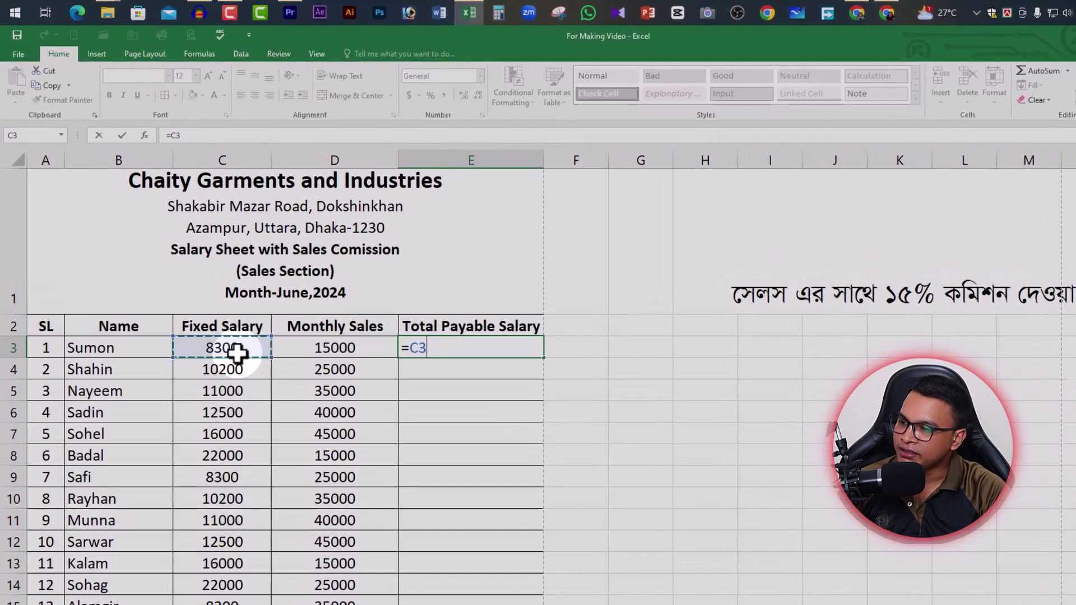
text(+)
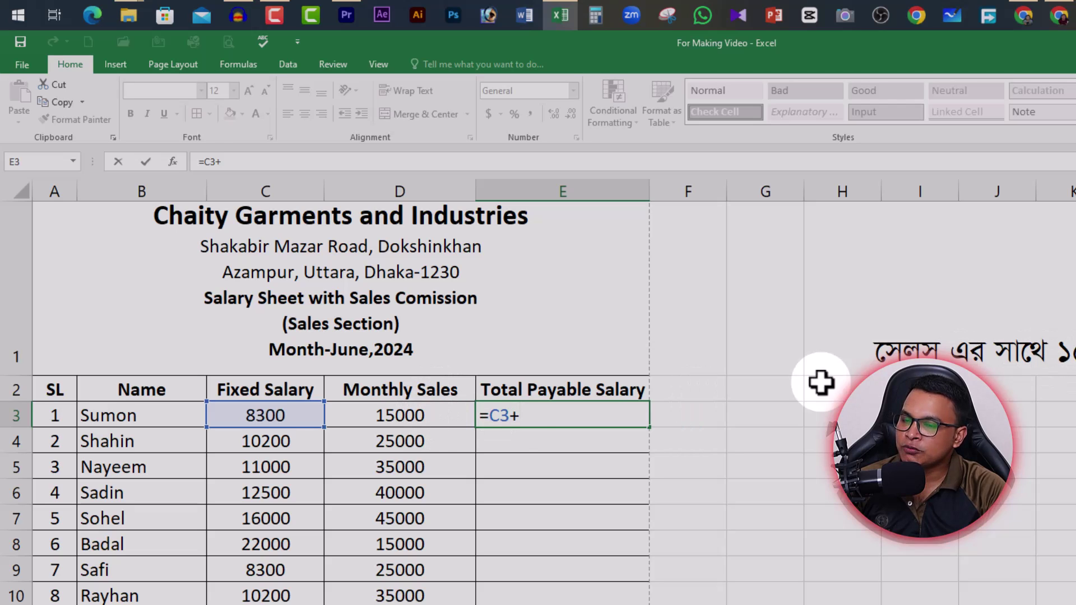
click(423, 416)
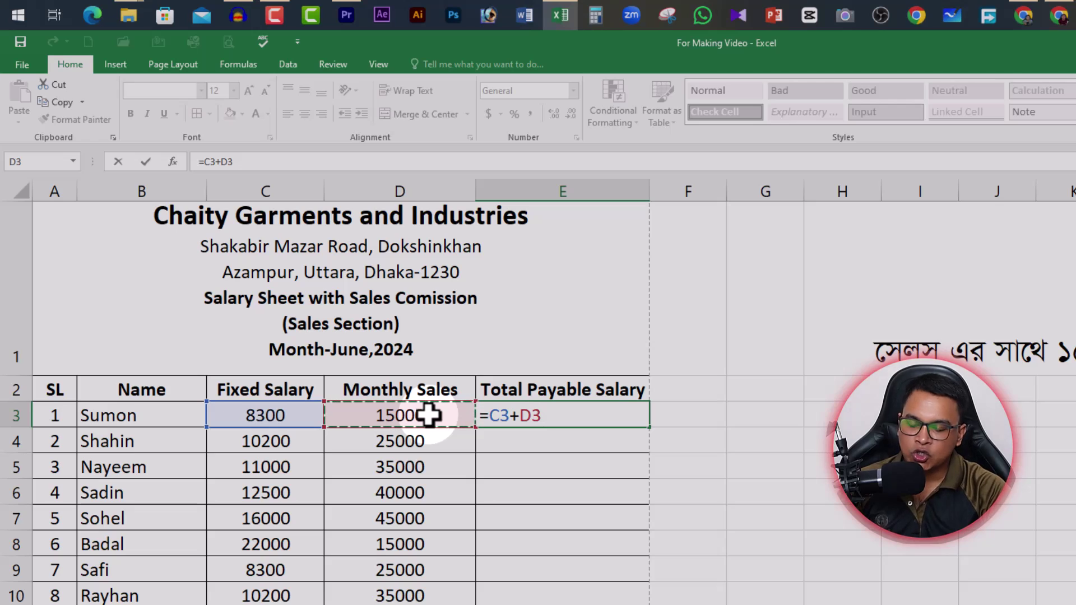
text(*15)
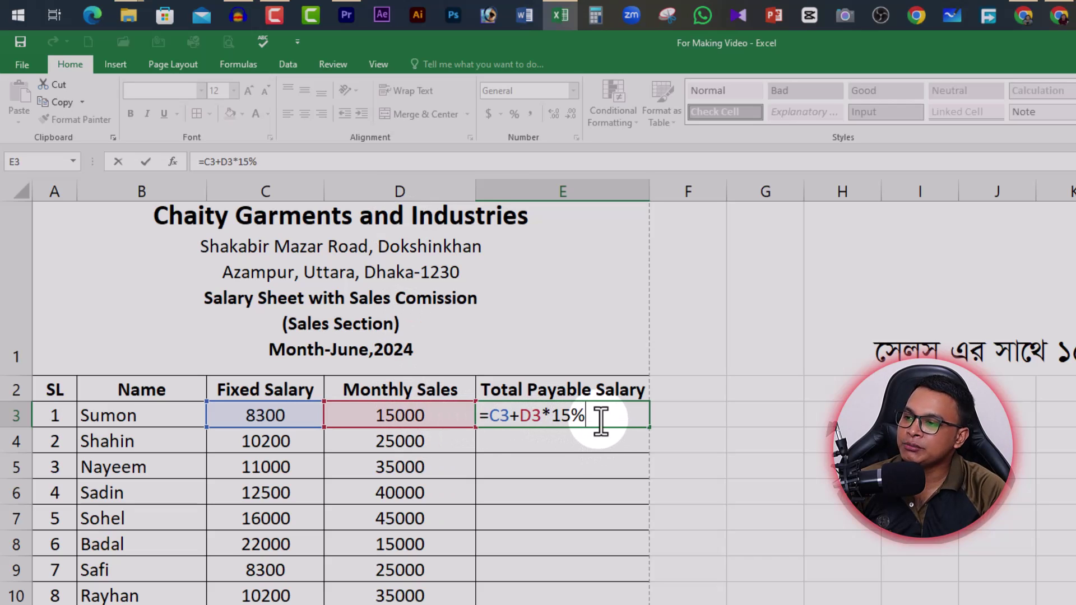
key(Return)
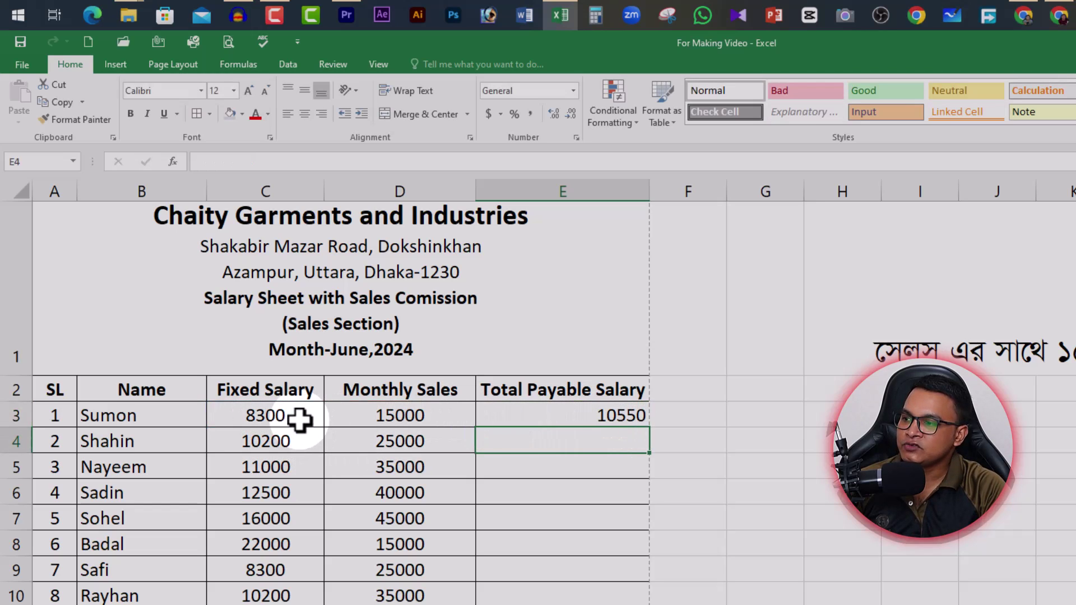
click(377, 419)
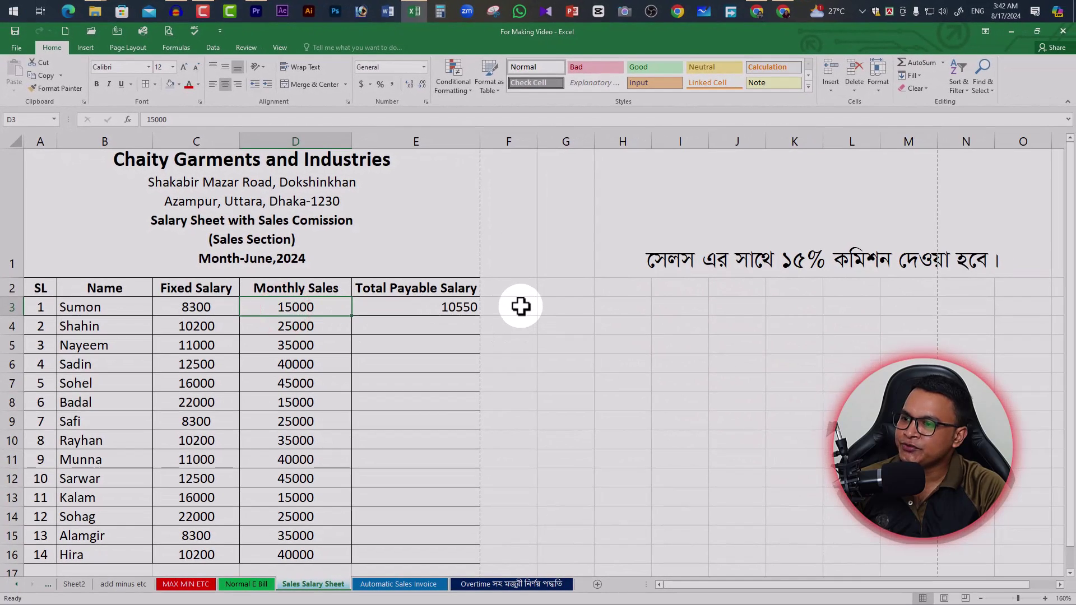
click(521, 306)
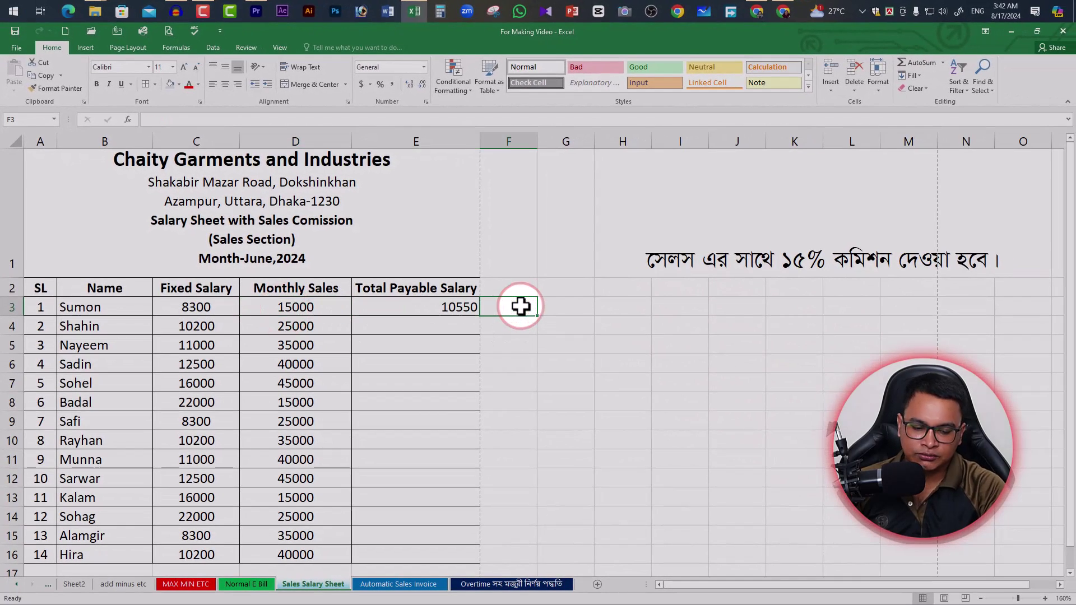
text(=)
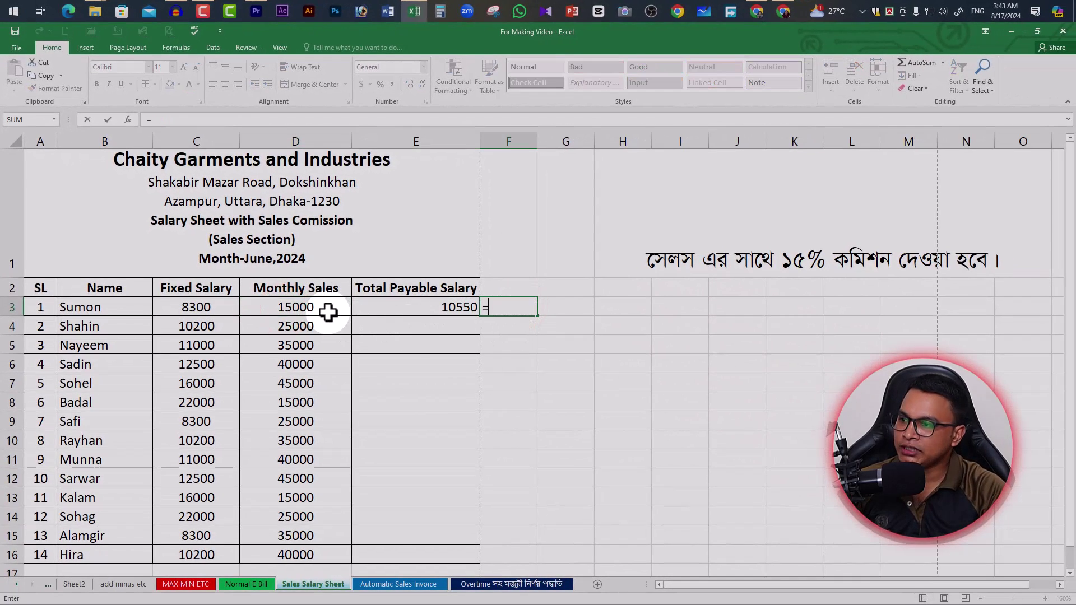
click(325, 310)
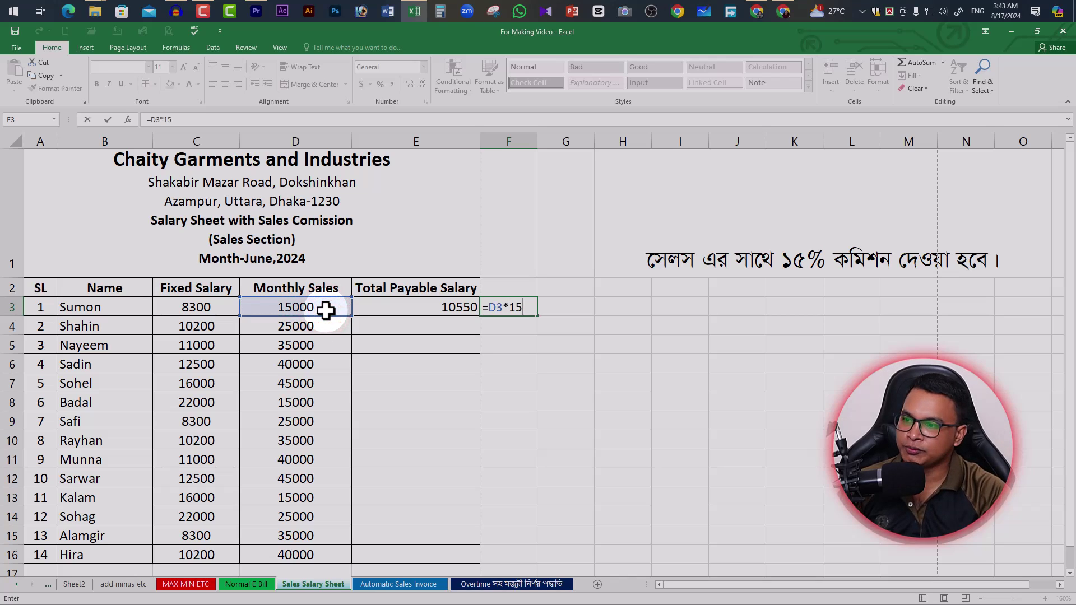
text(%)
key(Return)
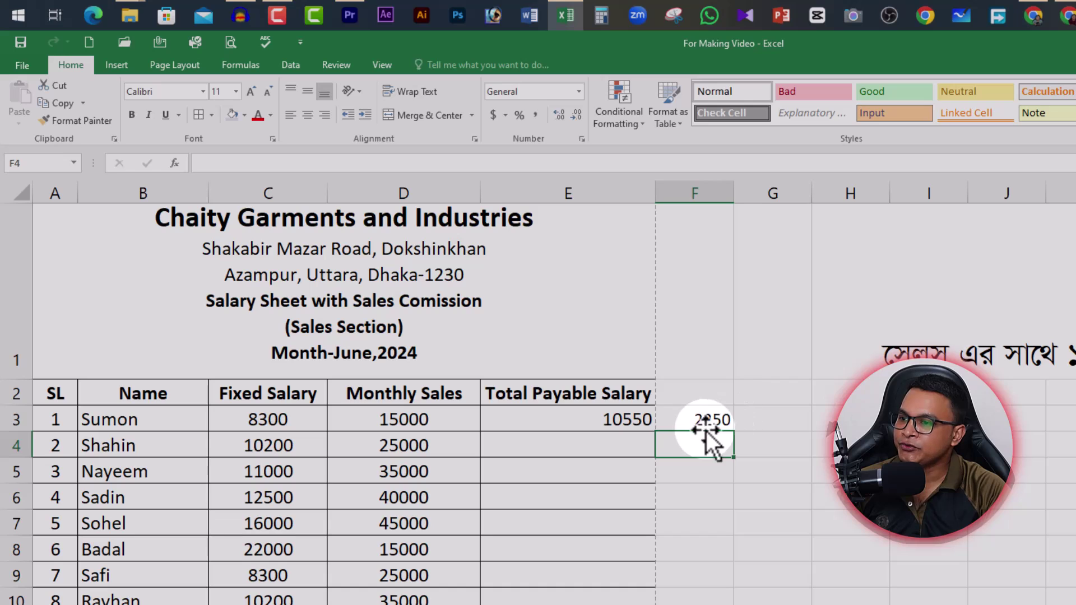
click(723, 420)
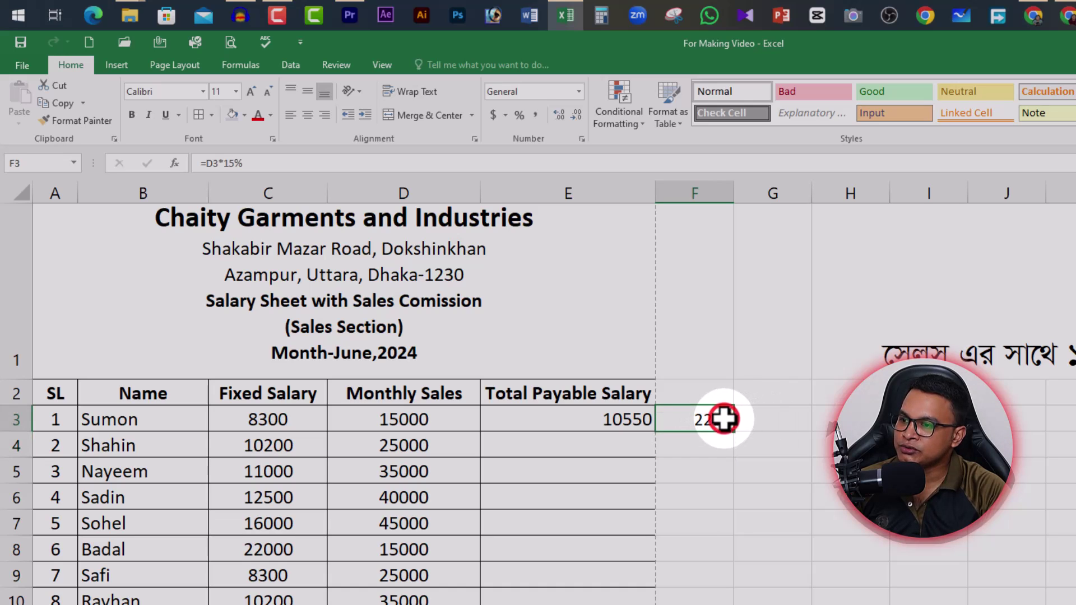
click(760, 418)
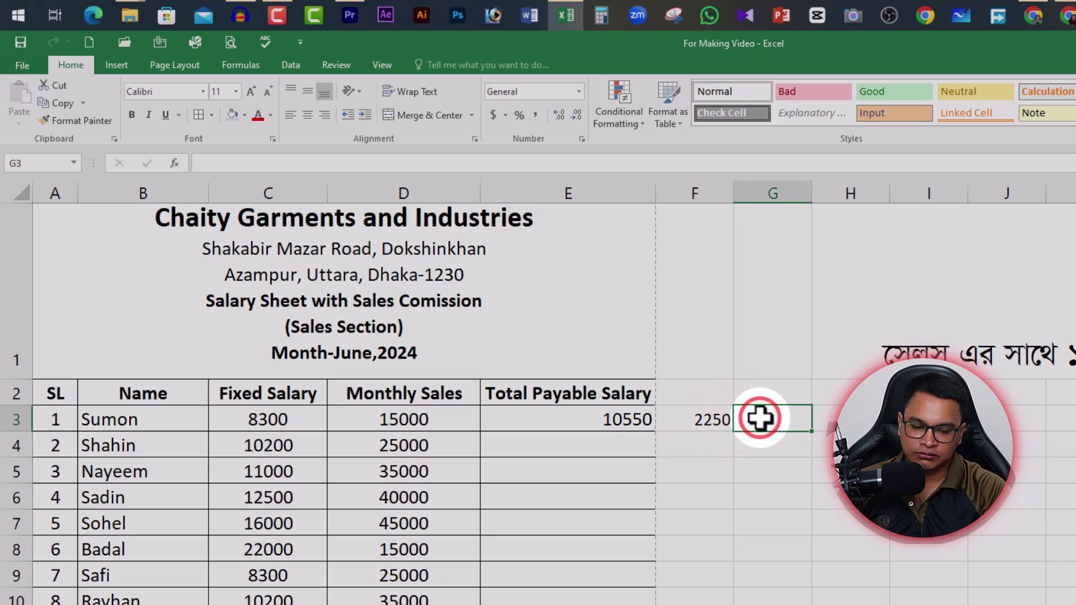
text(=)
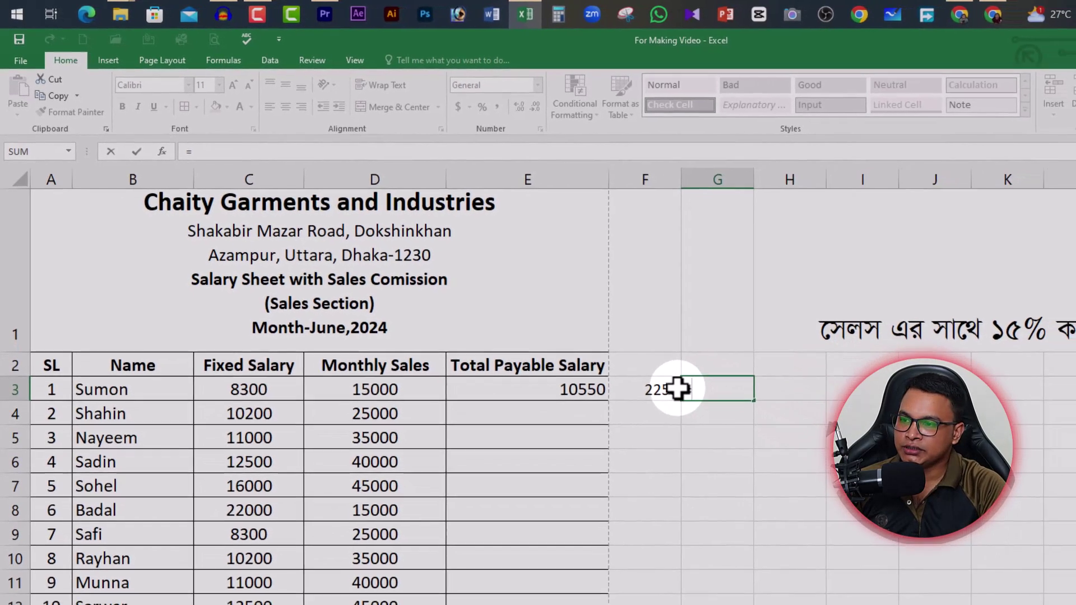
click(725, 418)
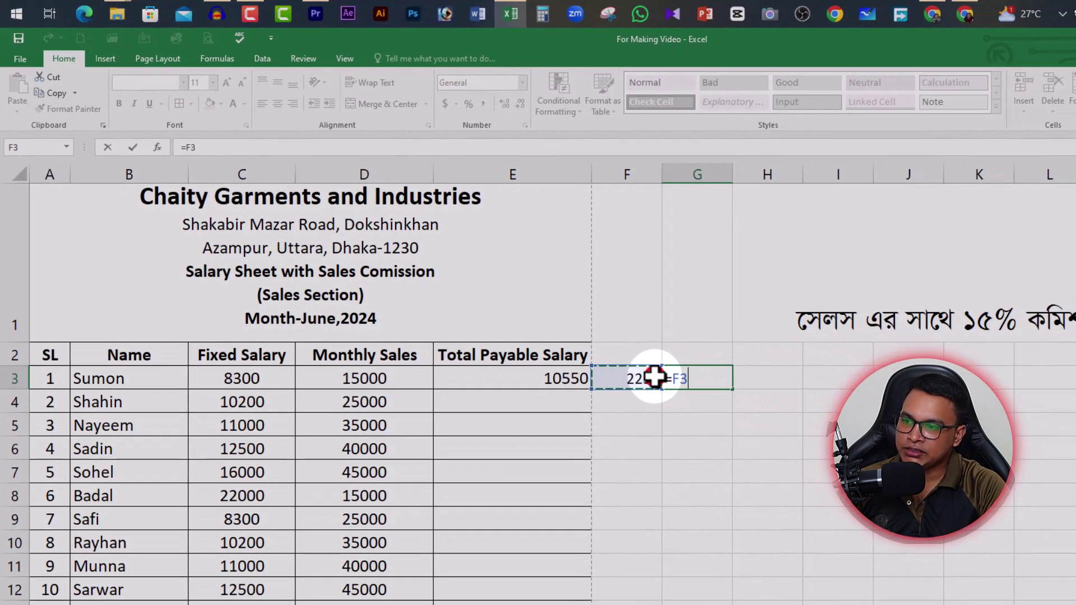
click(255, 378)
key(Return)
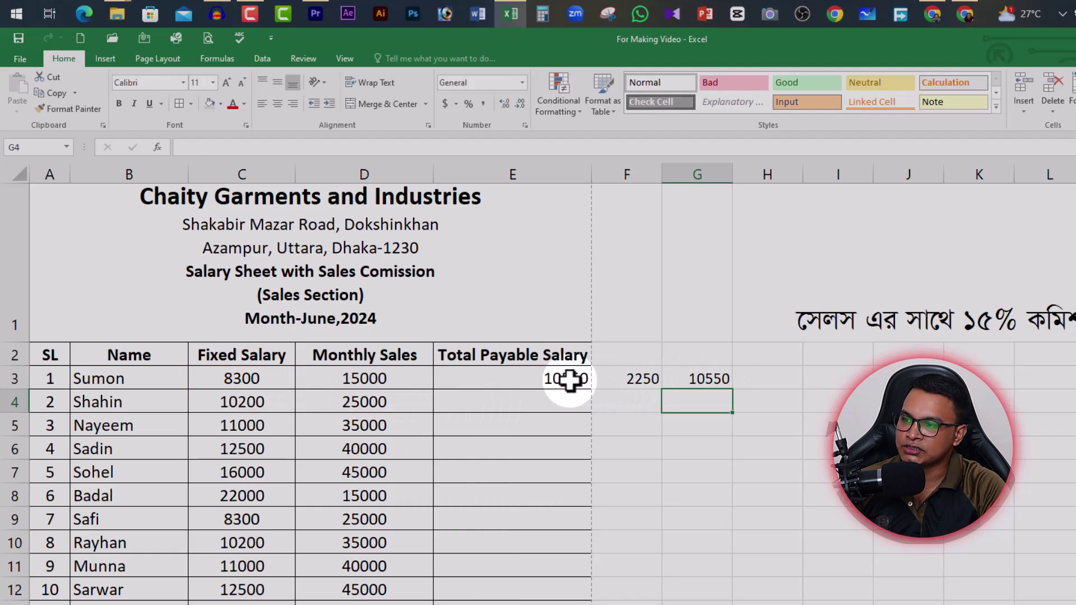
drag(638, 379, 705, 377)
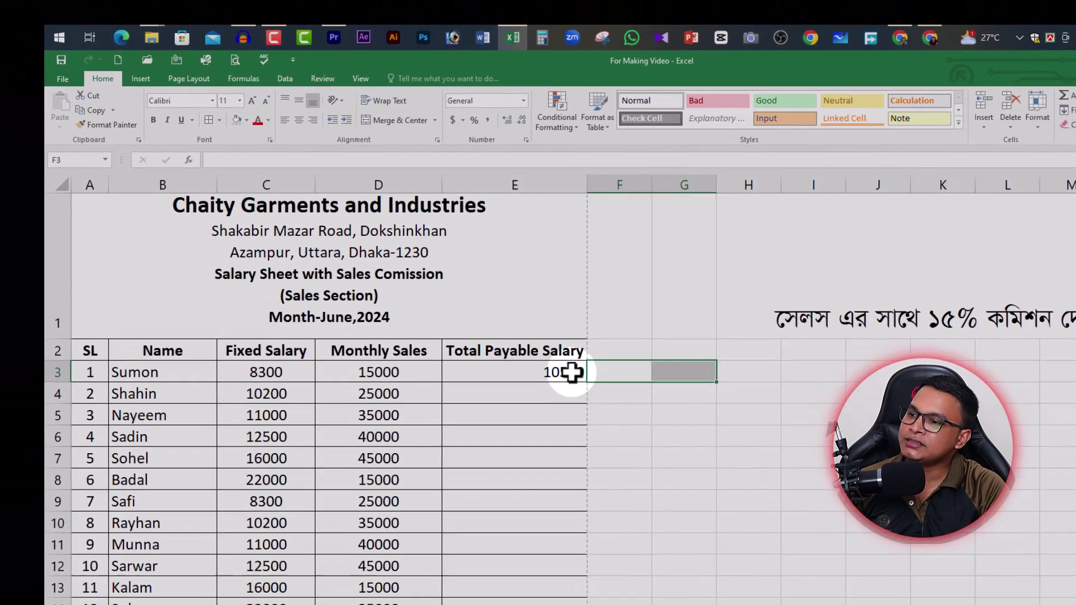
double_click(569, 381)
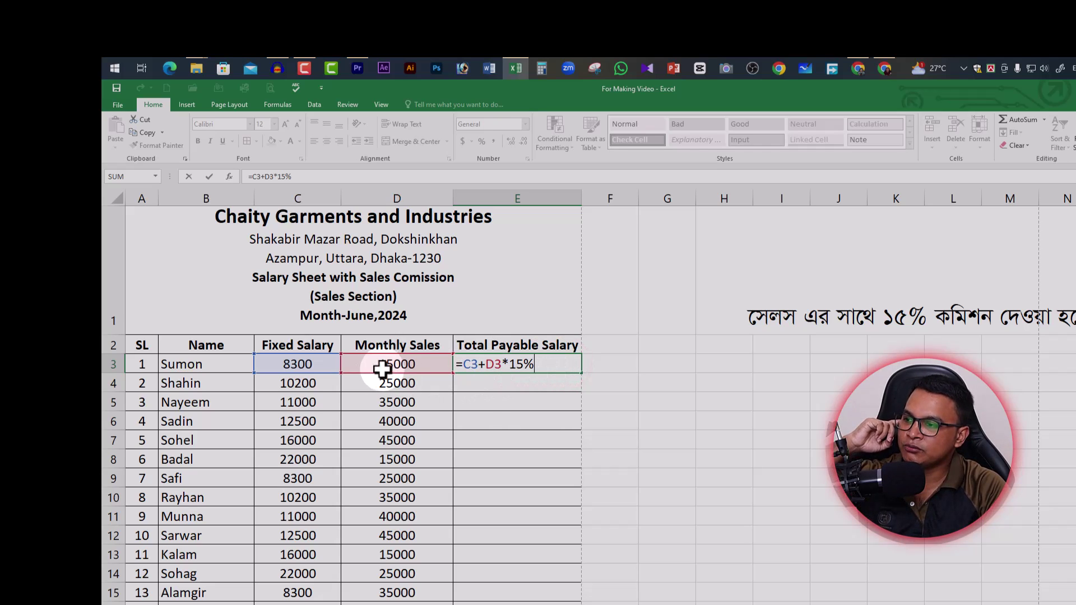
Centre E3's 10550 and fill its formula down to E16 for all 14 employees (up to 16200).
click(534, 381)
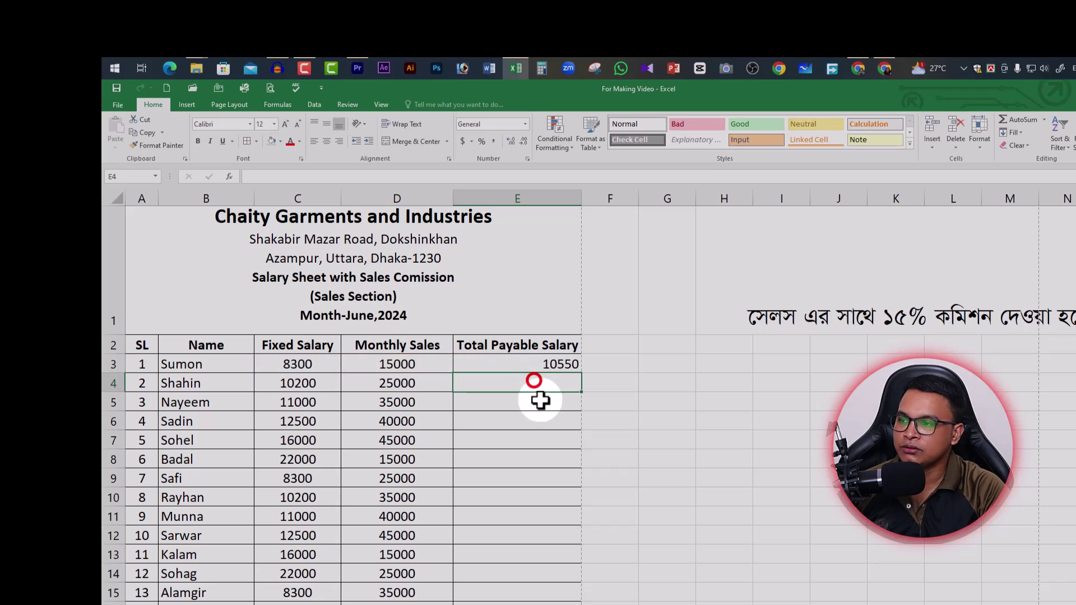
click(555, 365)
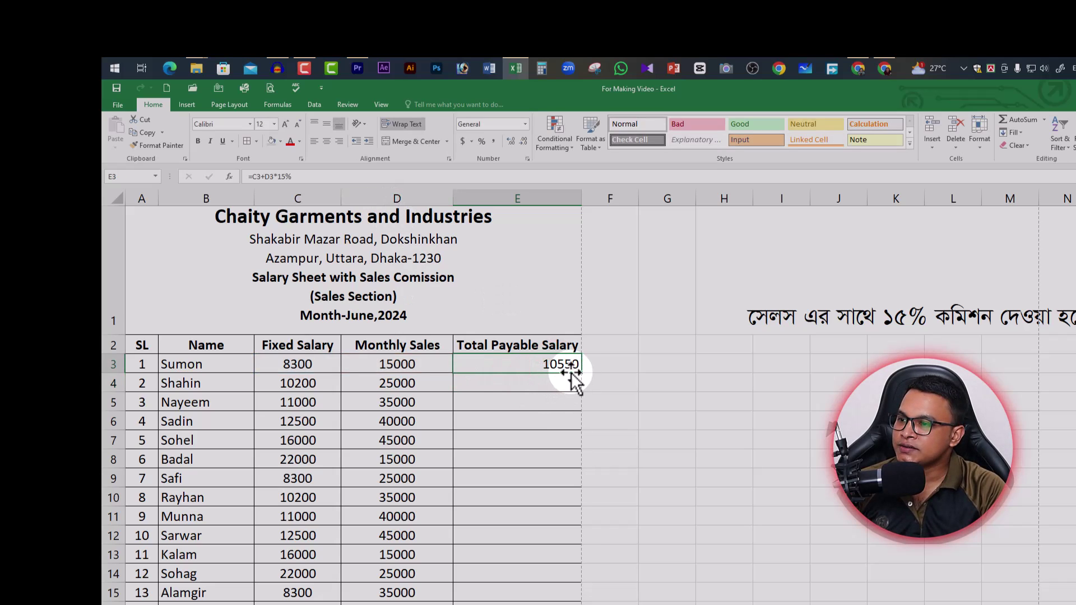
click(329, 142)
click(542, 367)
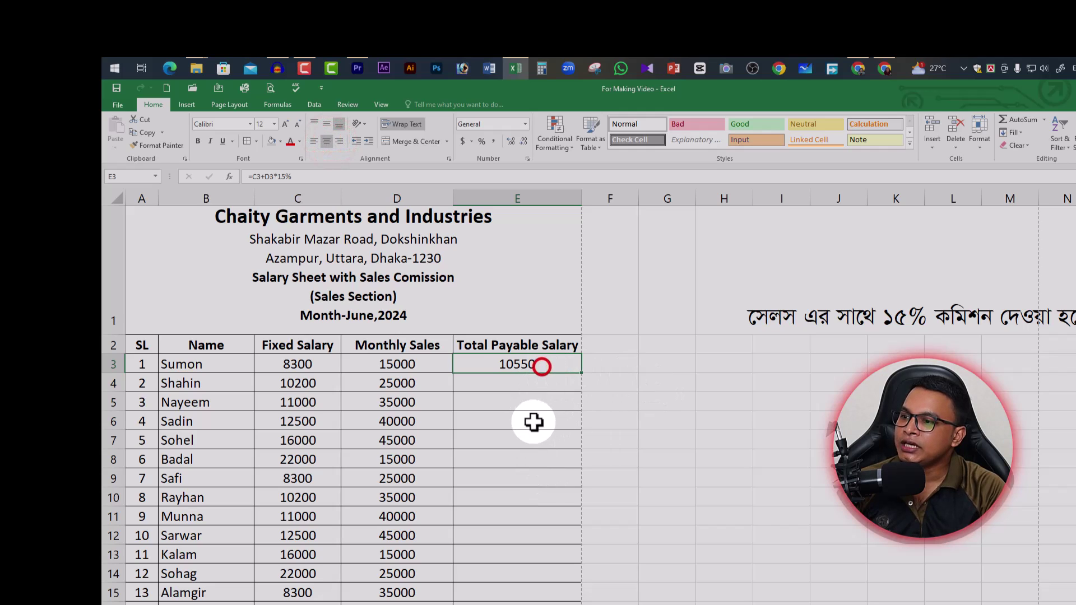
click(620, 380)
click(557, 363)
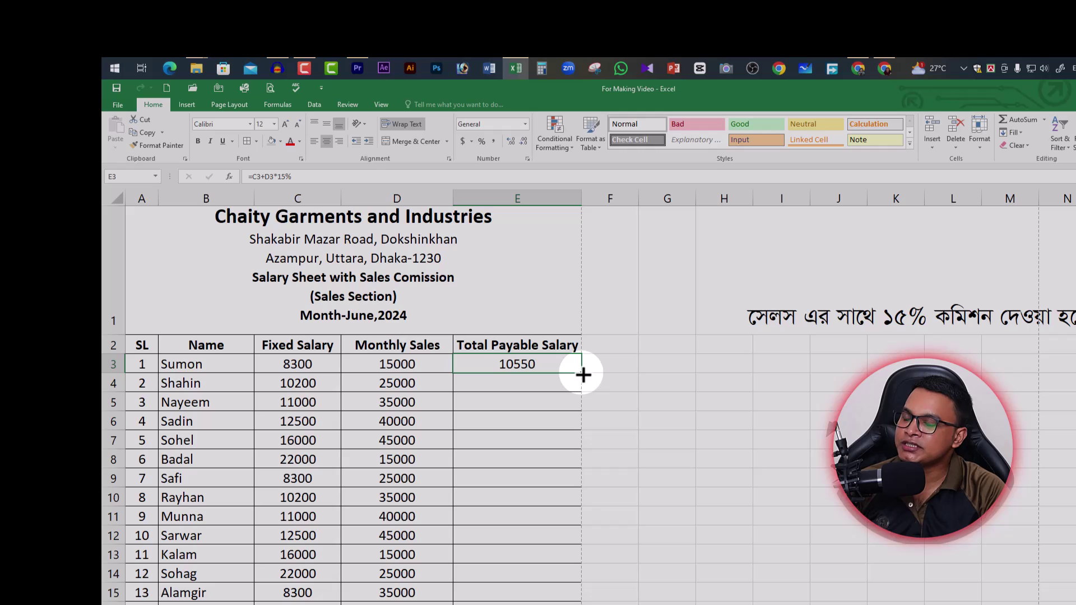
drag(582, 374, 581, 604)
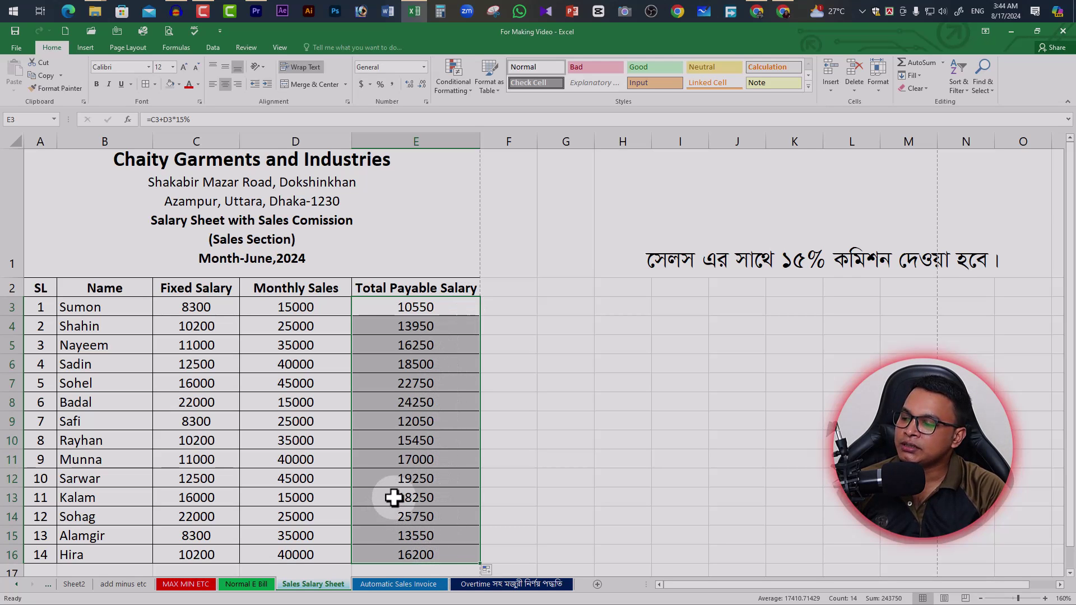
Merge and centre 'Signature of Manager' across B19:C19 and 'Signature of MD' across D19:E19.
ctrl+scroll(370, 497, down, 1)
scroll(252, 497, down, 2)
click(91, 368)
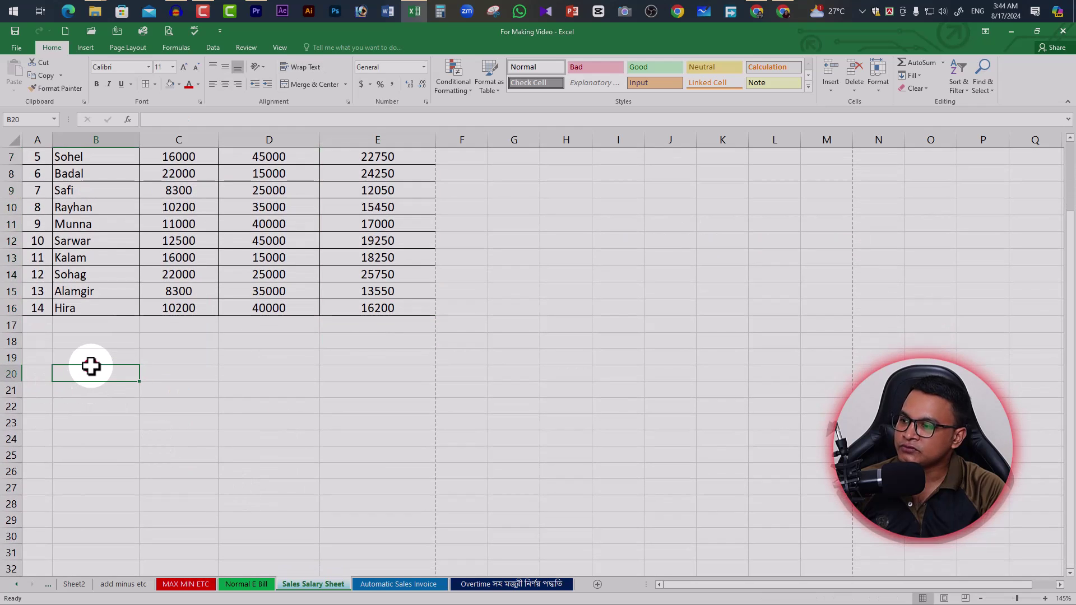
click(90, 360)
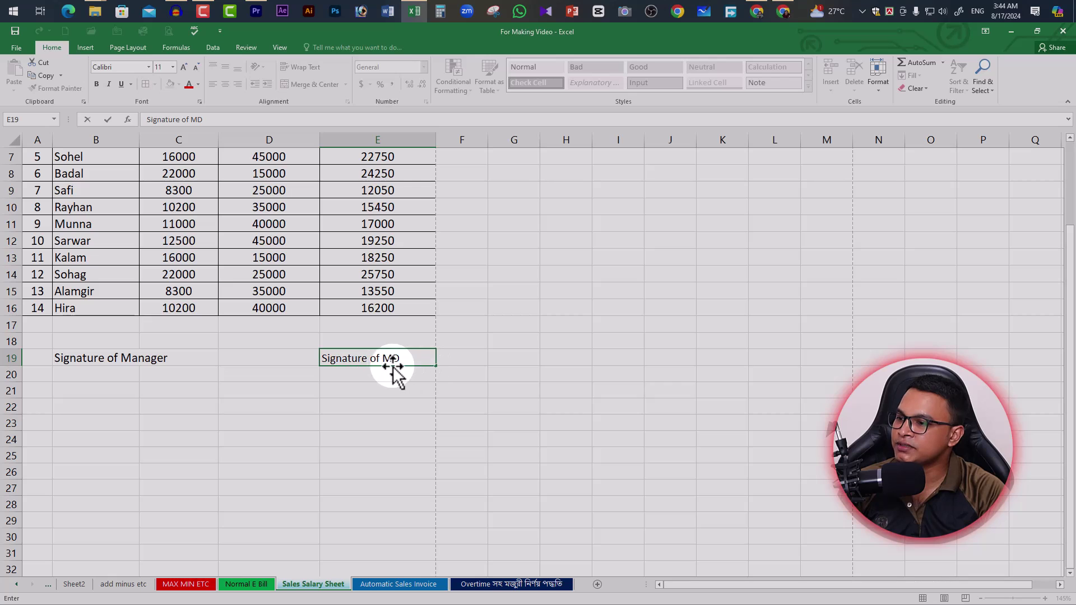
click(272, 374)
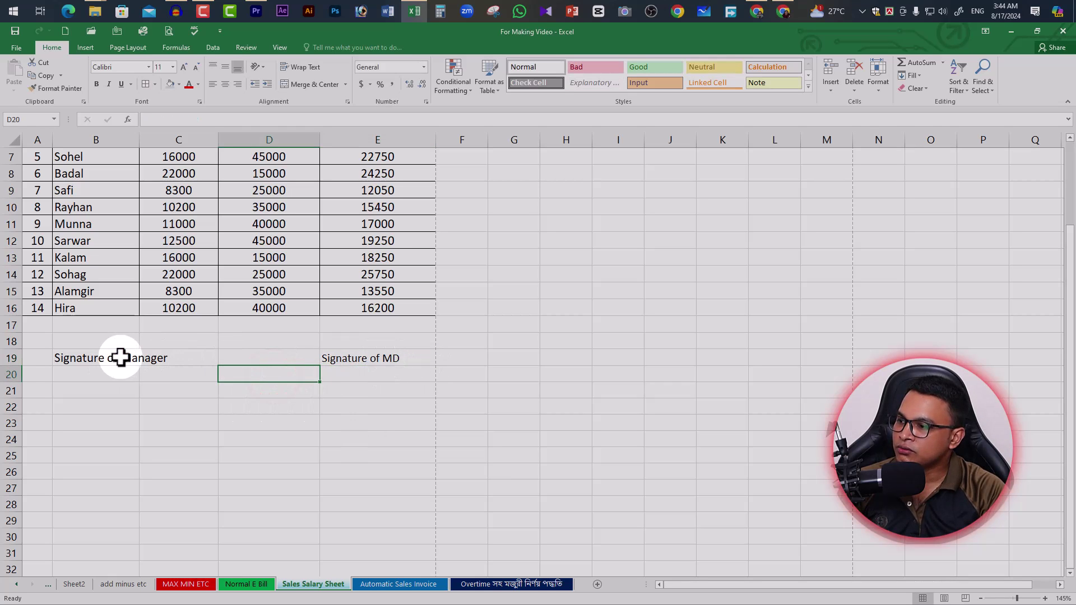
drag(120, 357, 152, 357)
click(311, 84)
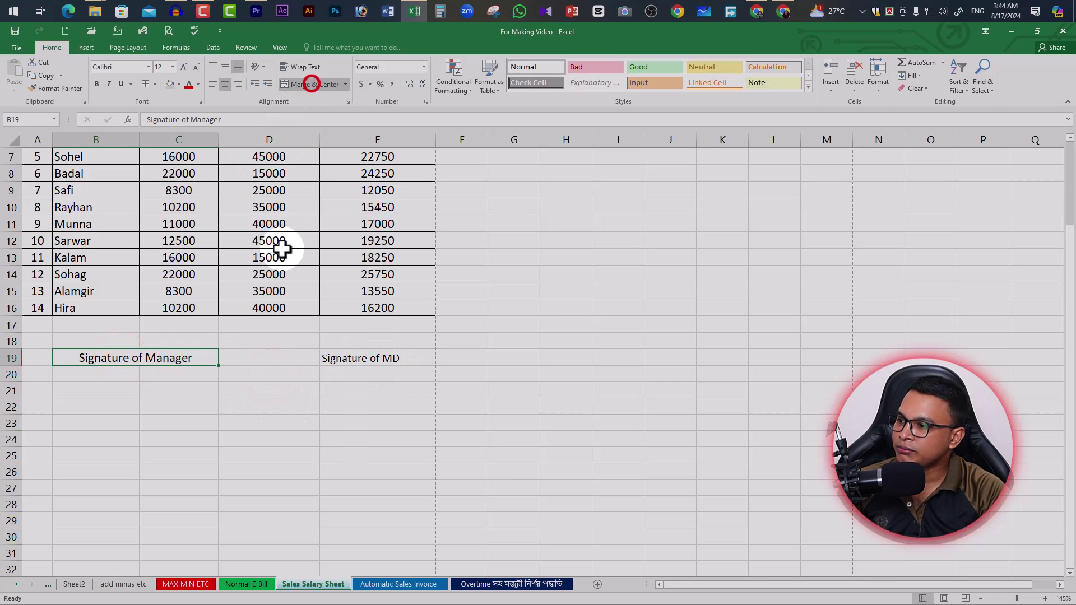
drag(379, 359, 269, 358)
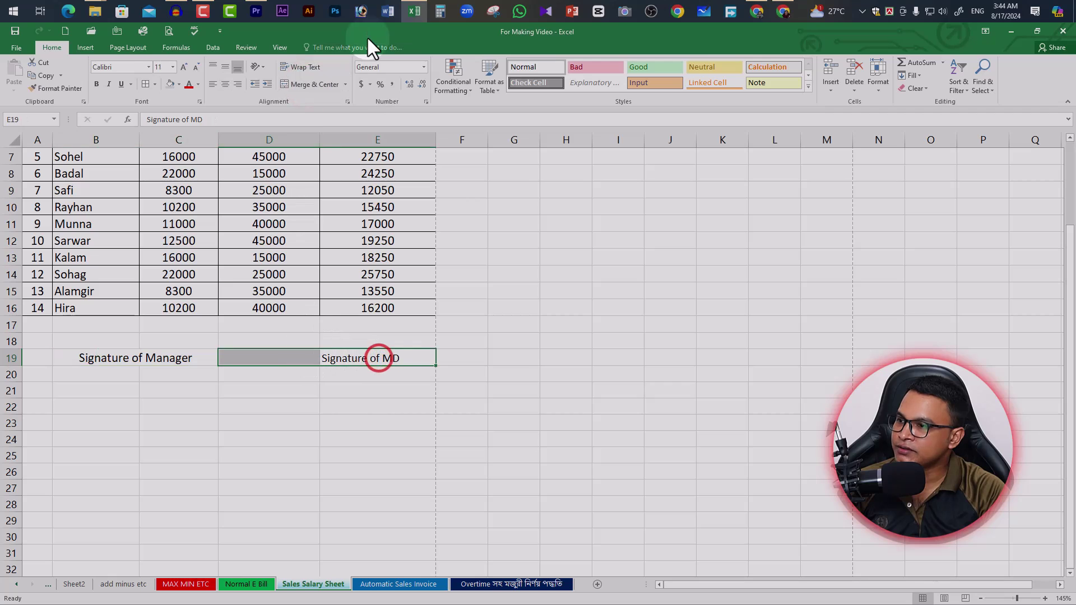
click(318, 85)
click(305, 377)
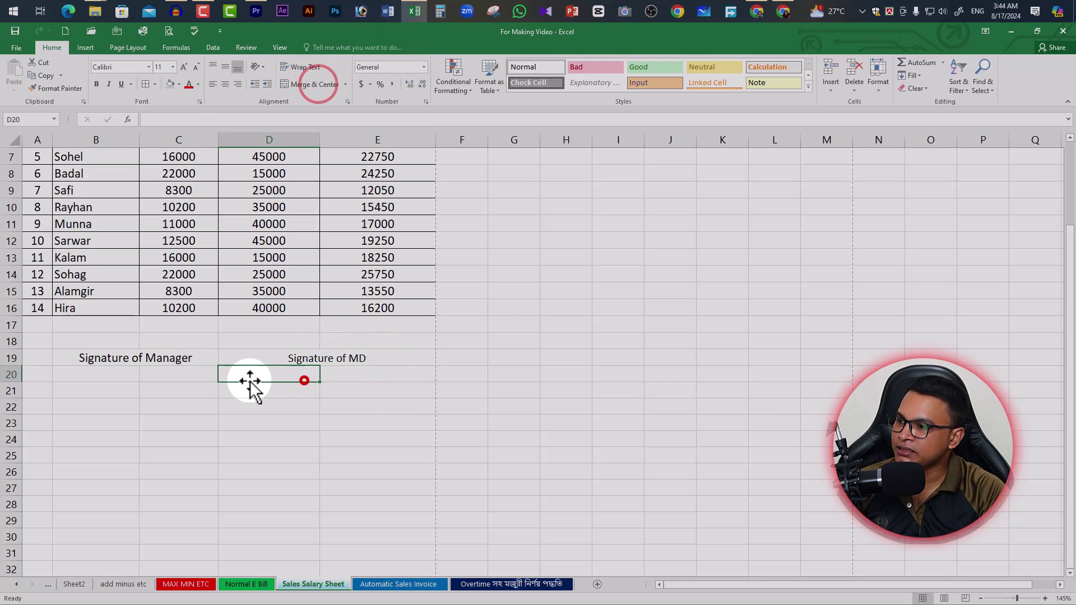
Add a top border above both signature labels as signing lines.
click(189, 359)
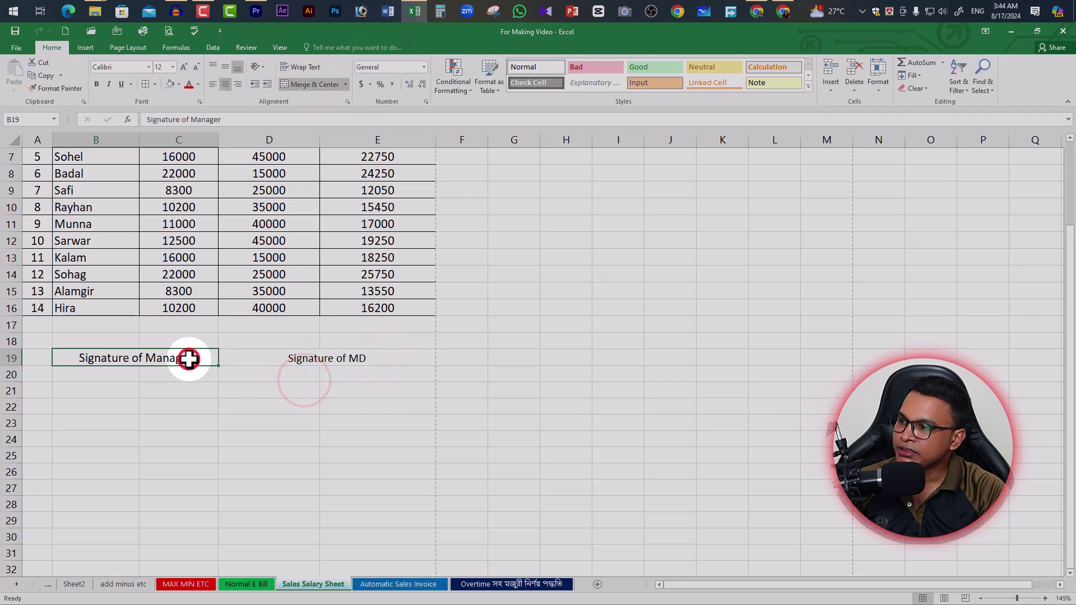
click(155, 84)
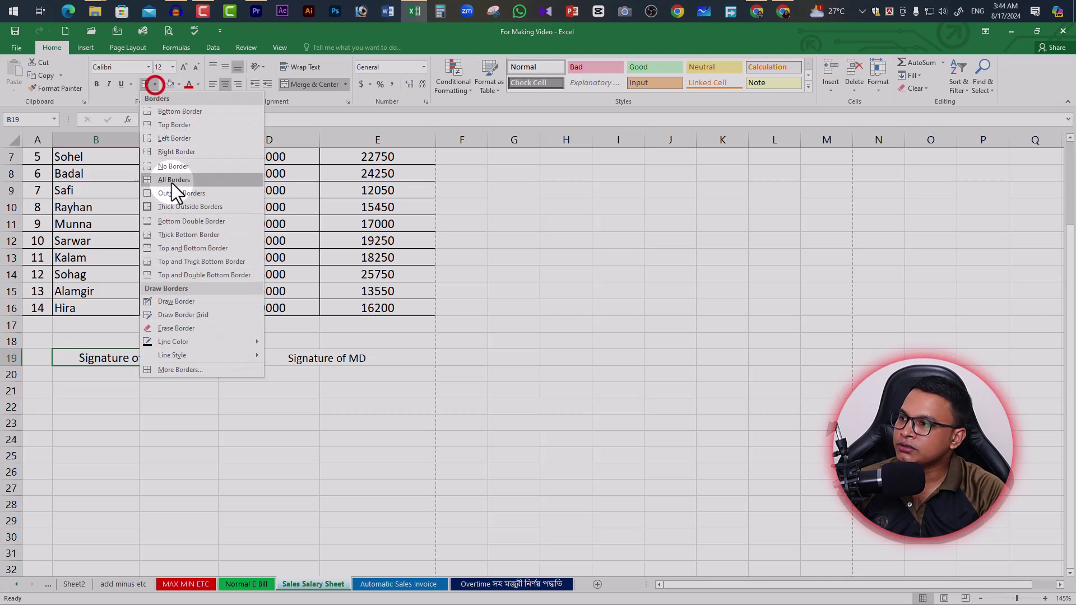
click(152, 124)
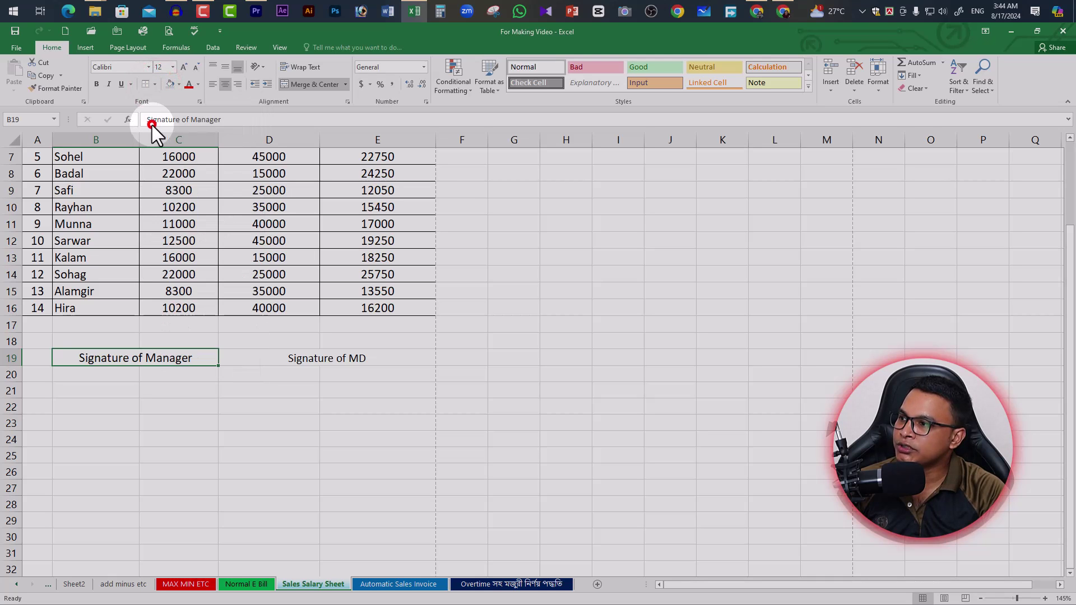
click(279, 389)
click(322, 362)
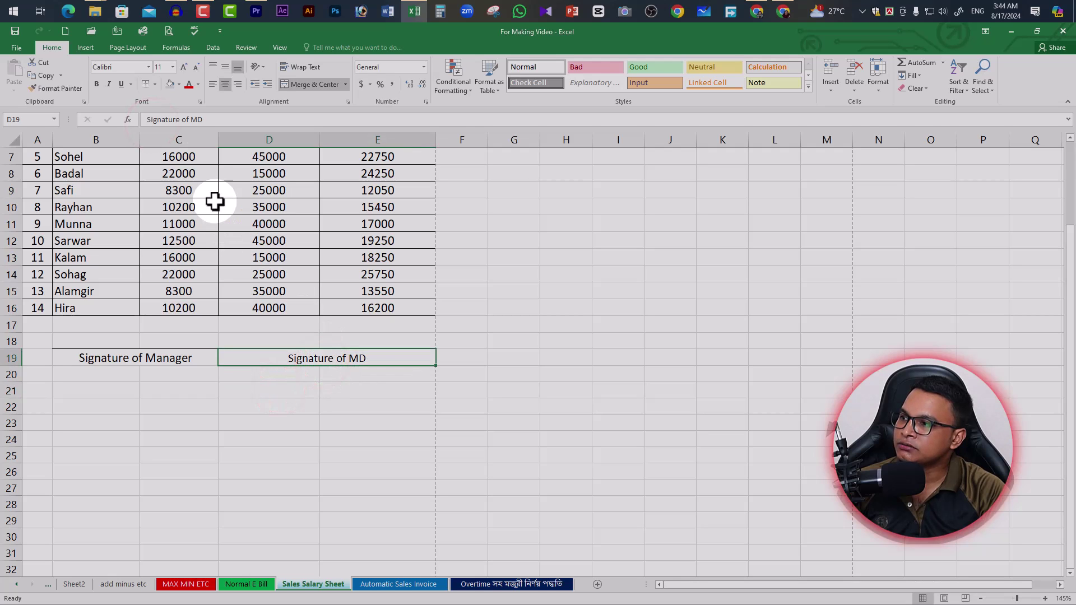
click(147, 84)
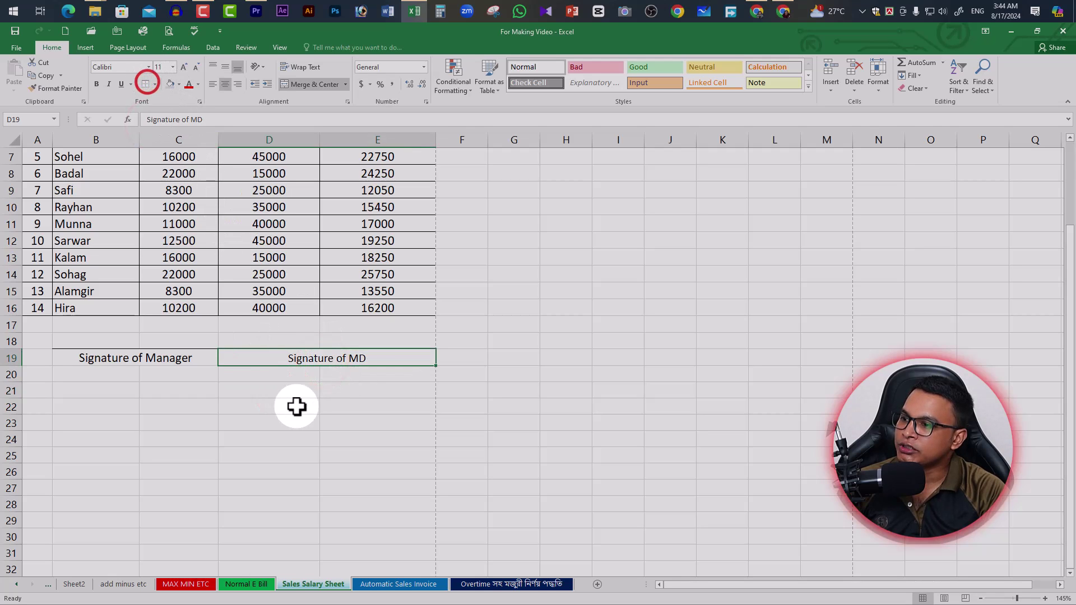
click(297, 407)
Insert blank rows above row 18 so the signature labels move down to row 22.
scroll(344, 381, up, 2)
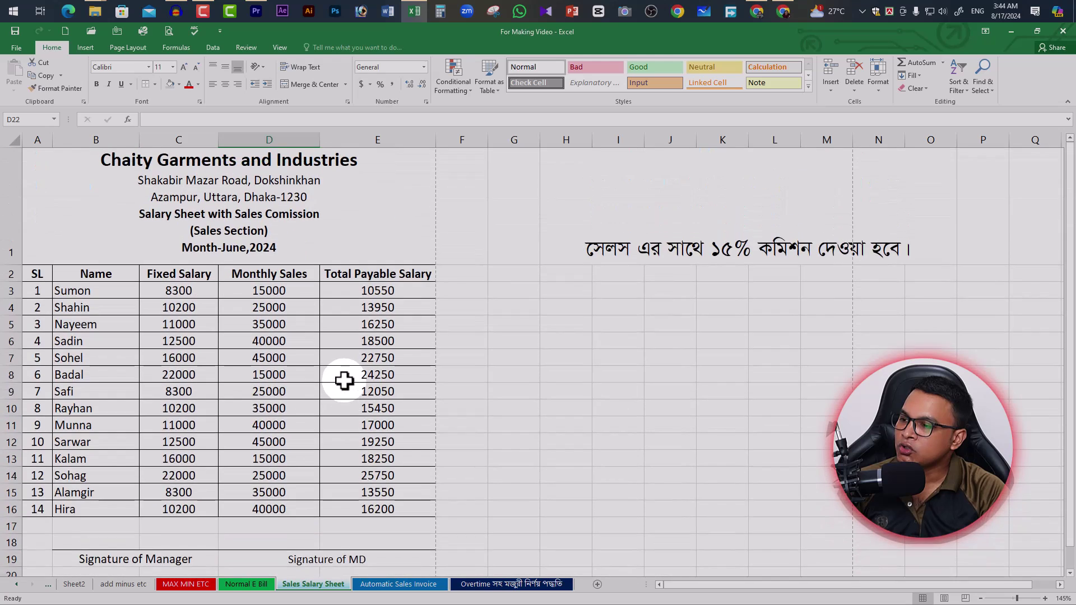
scroll(343, 387, down, 1)
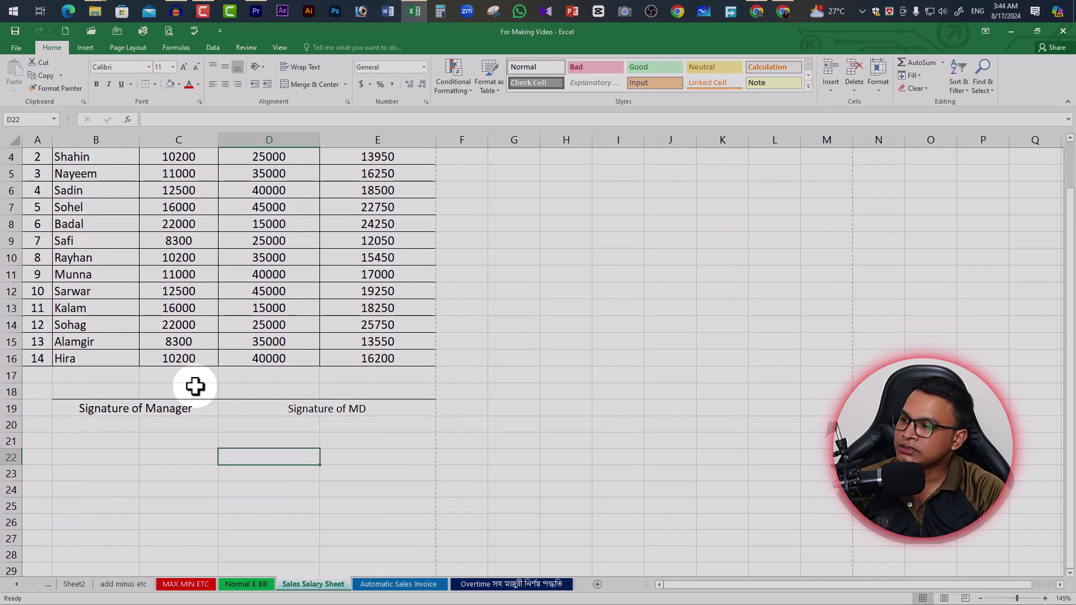
click(8, 392)
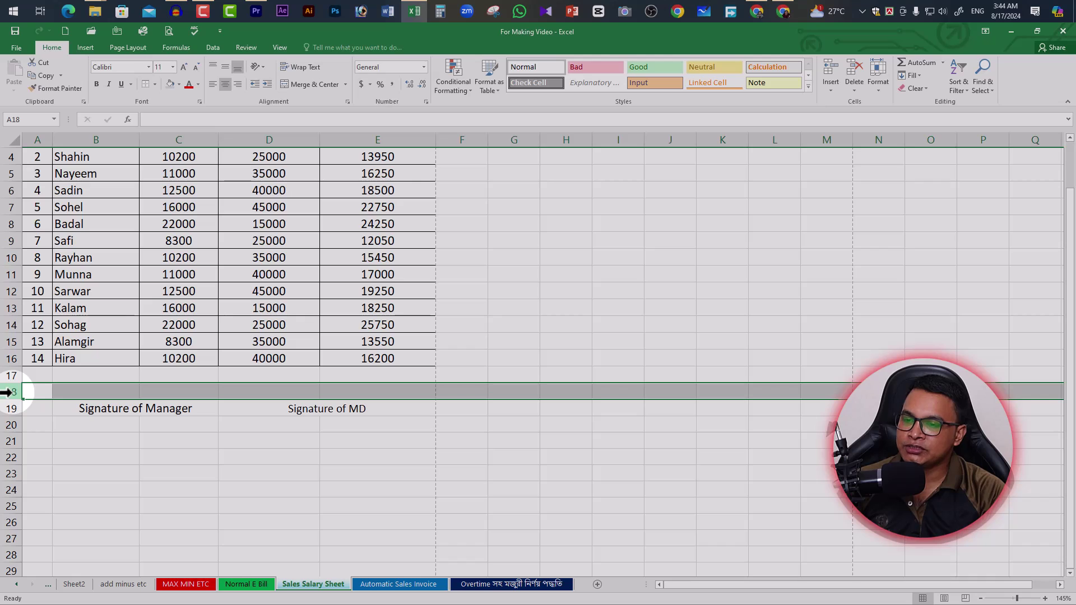
key(ctrl+shift+plus)
key(ctrl+shift+plus)
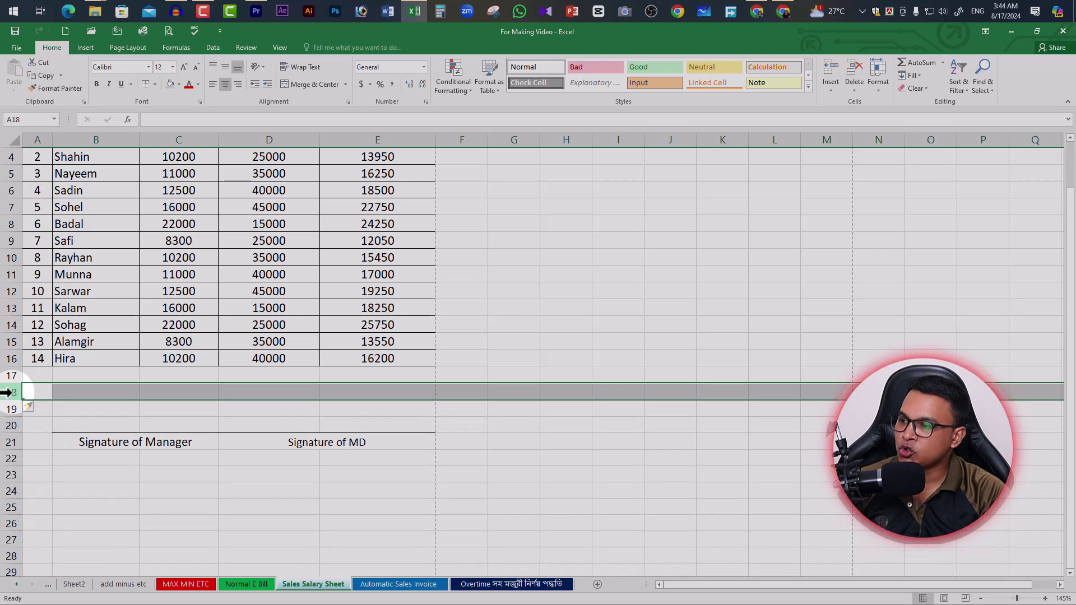
key(ctrl+shift+plus)
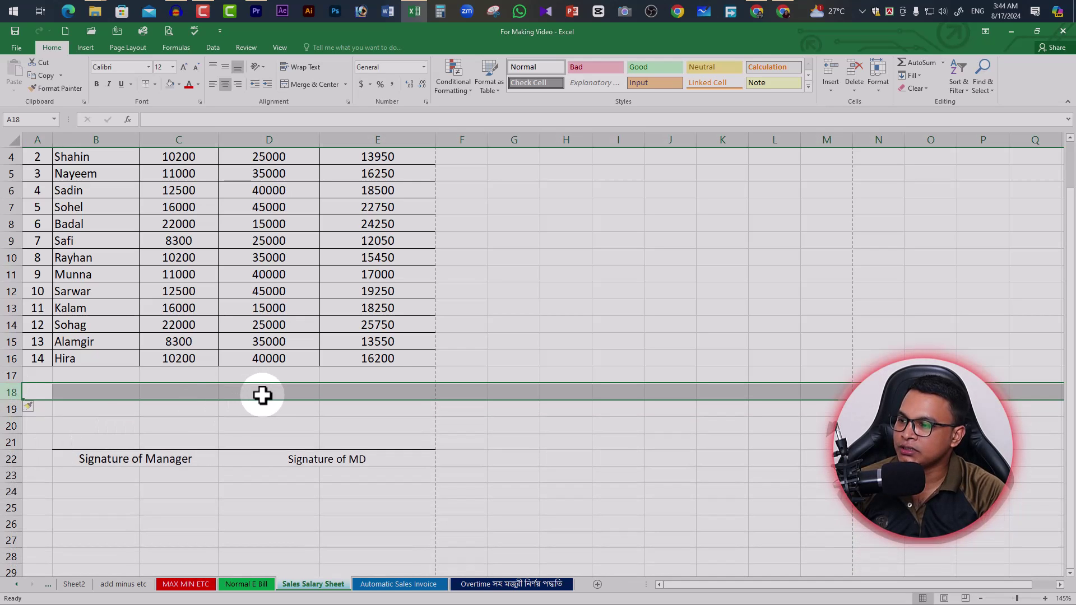
click(260, 394)
drag(348, 437, 344, 384)
click(291, 402)
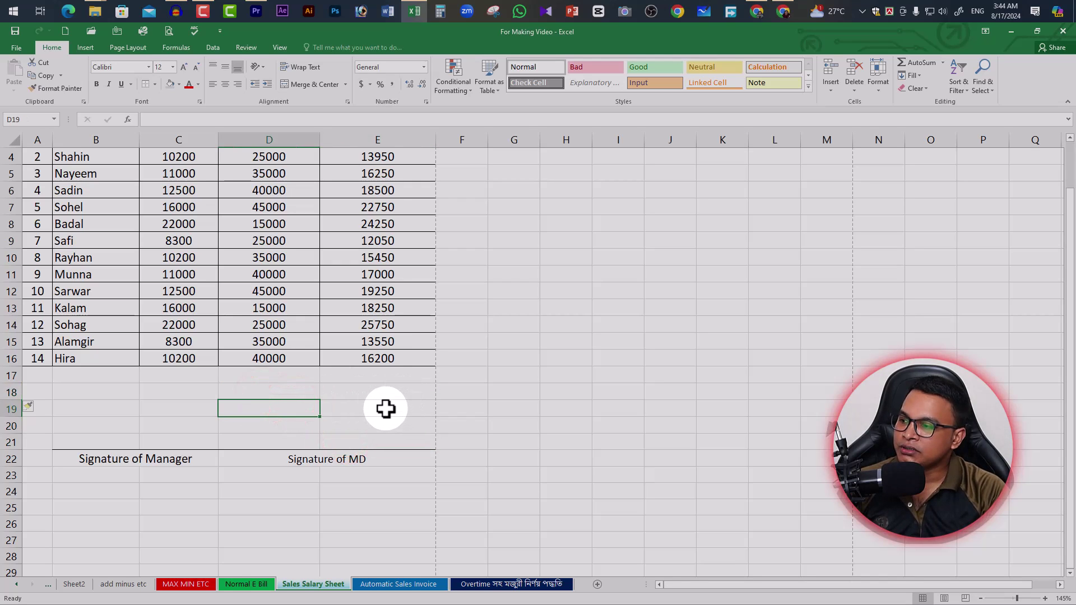
Preview the printout, showing title, table and signatures on one A4 page, then return to the sheet.
key(ctrl+p)
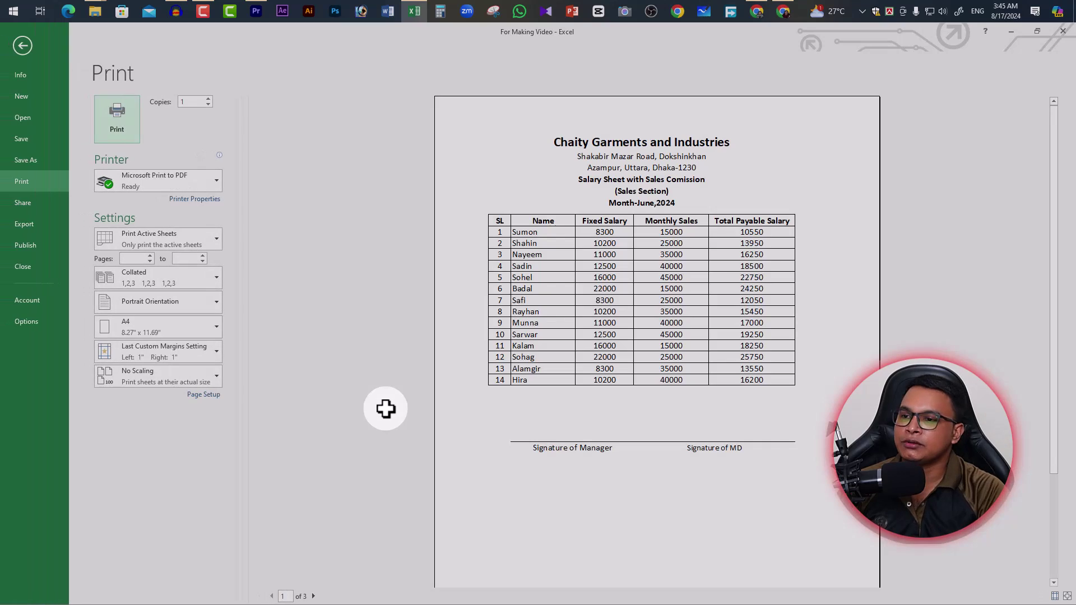
scroll(712, 333, down, 1)
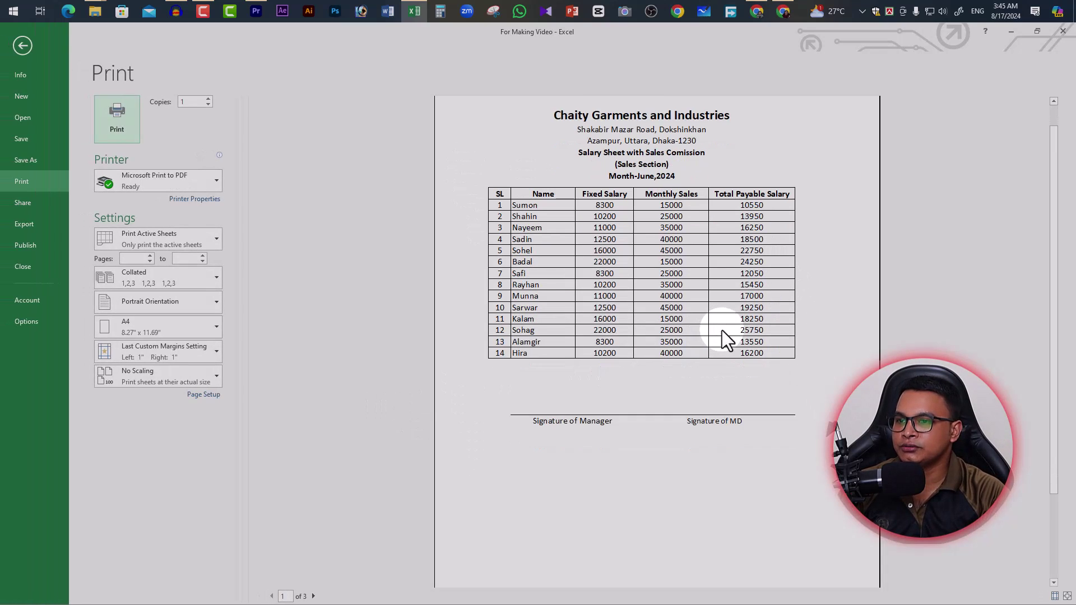
scroll(722, 331, down, 1)
scroll(738, 176, up, 1)
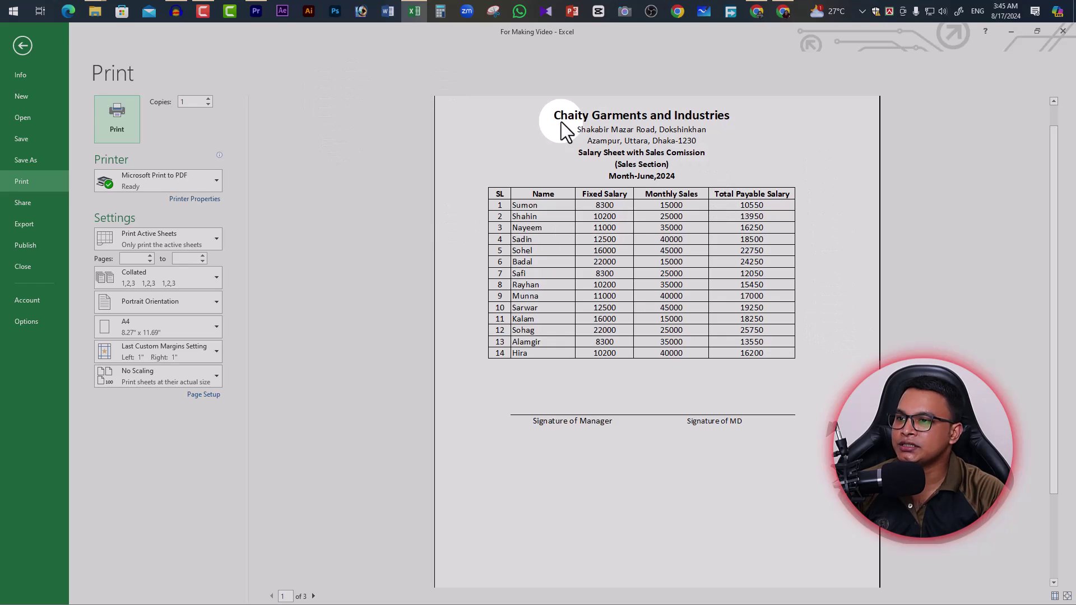
click(22, 46)
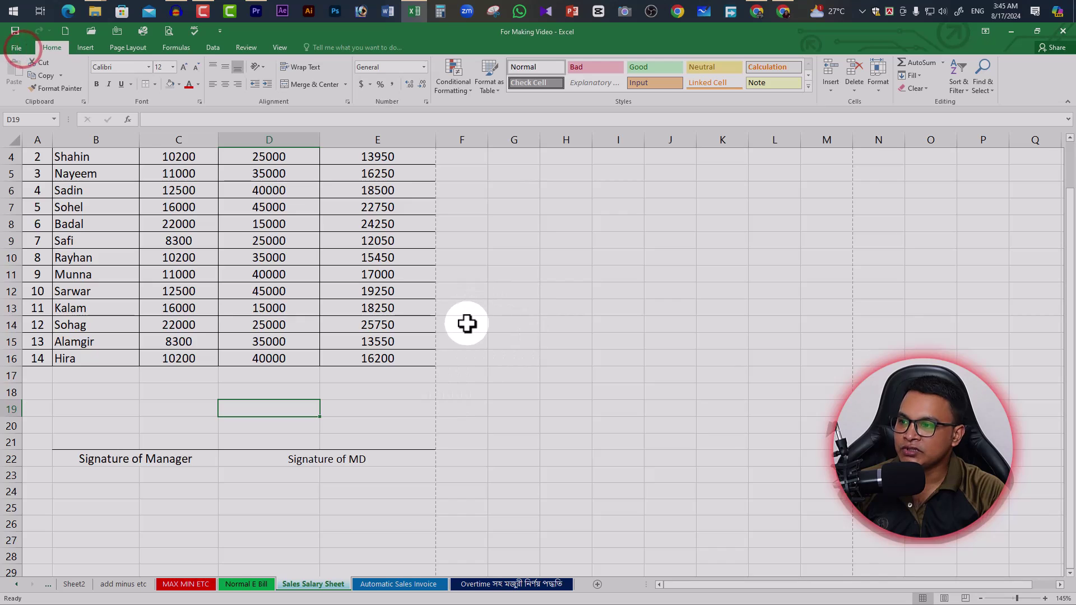
scroll(467, 324, up, 1)
In Page Break Preview, widen Monthly Sales to 19.00 and Total Payable Salary, then return to Normal view.
click(280, 48)
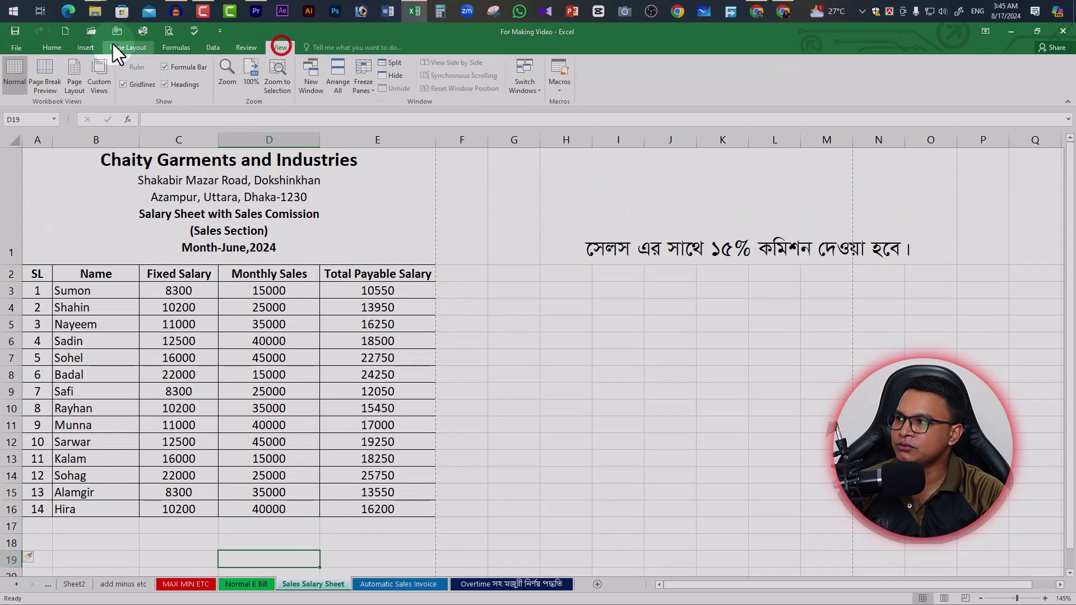
click(49, 73)
scroll(271, 315, down, 2)
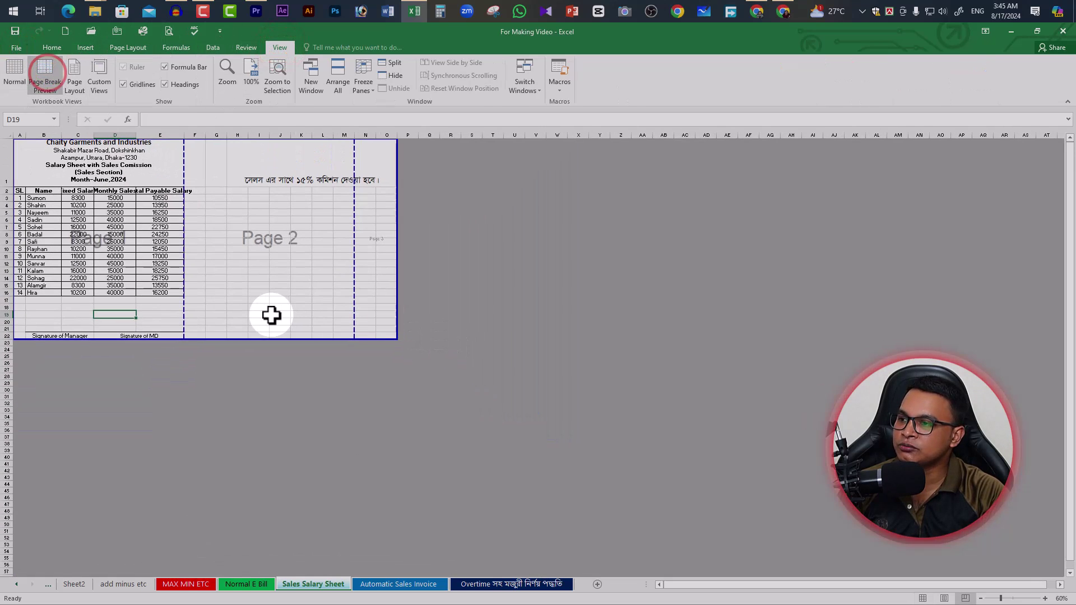
scroll(188, 281, up, 3)
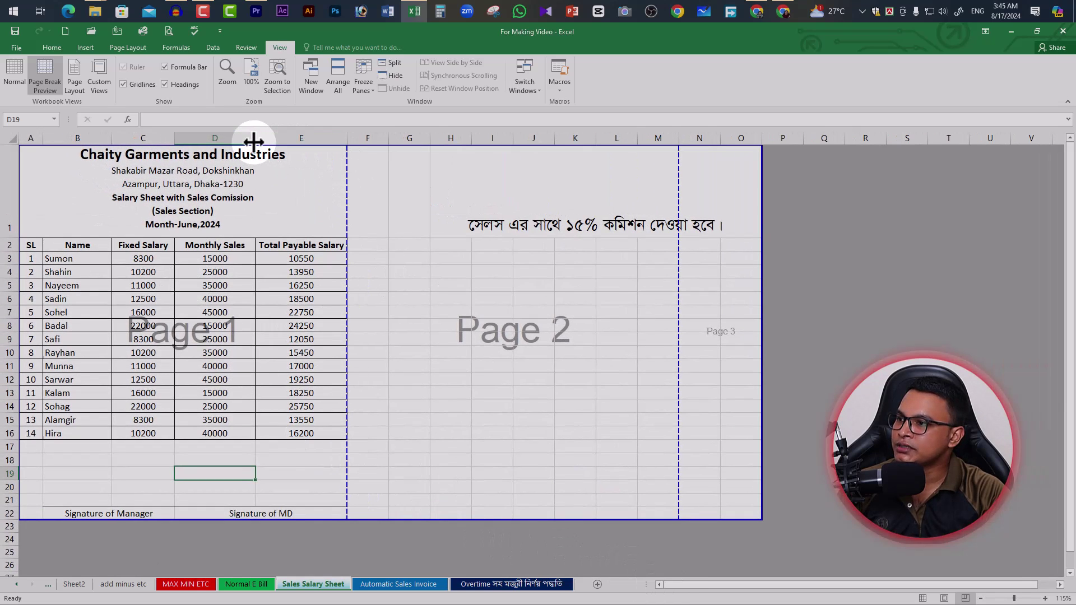
drag(255, 138, 263, 139)
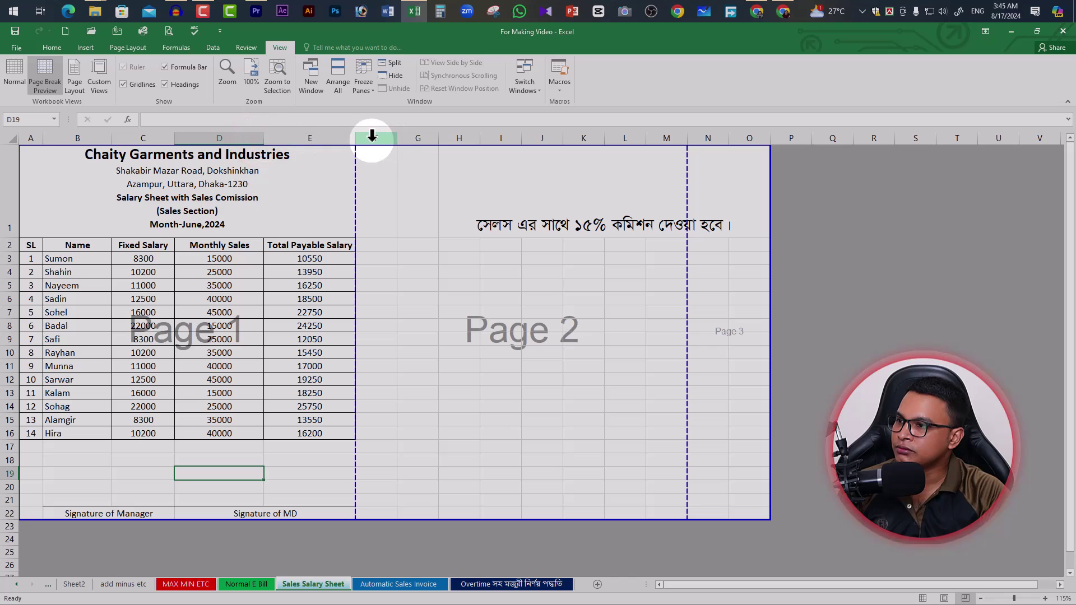
drag(355, 139, 381, 137)
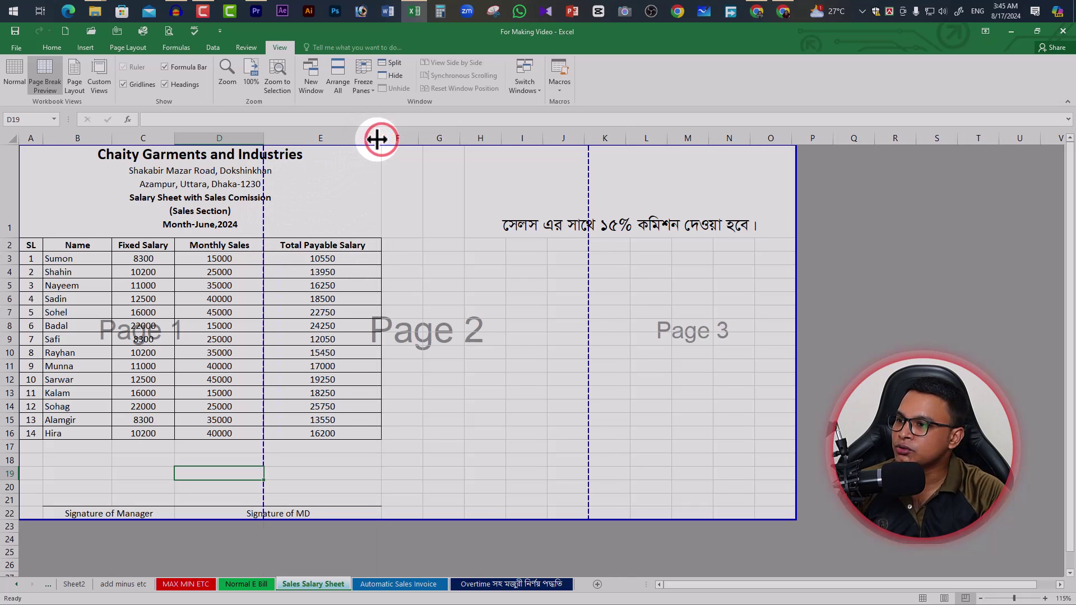
drag(381, 142, 377, 141)
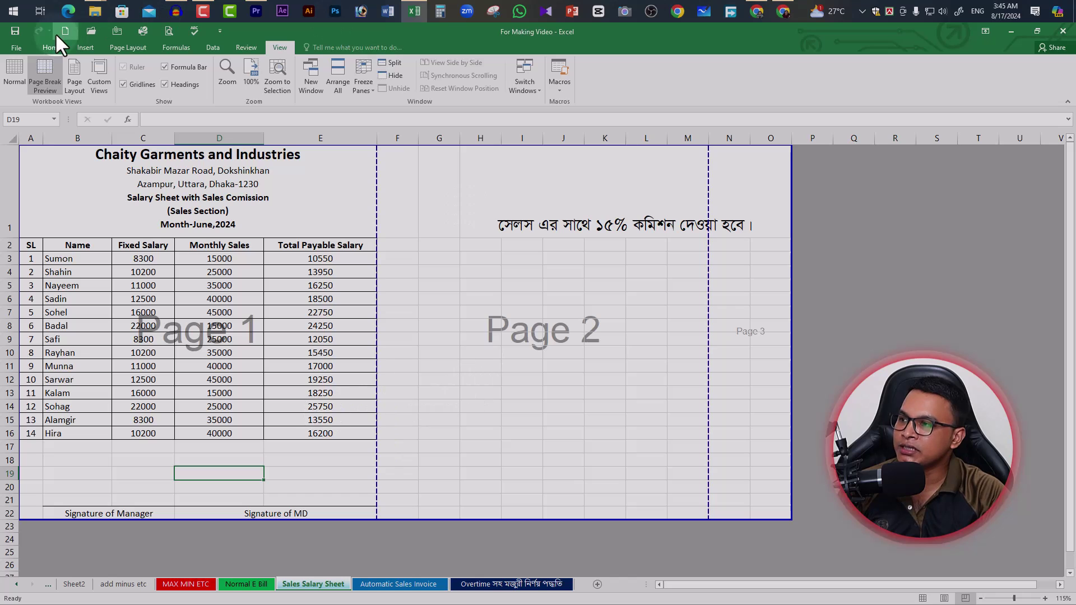
click(16, 71)
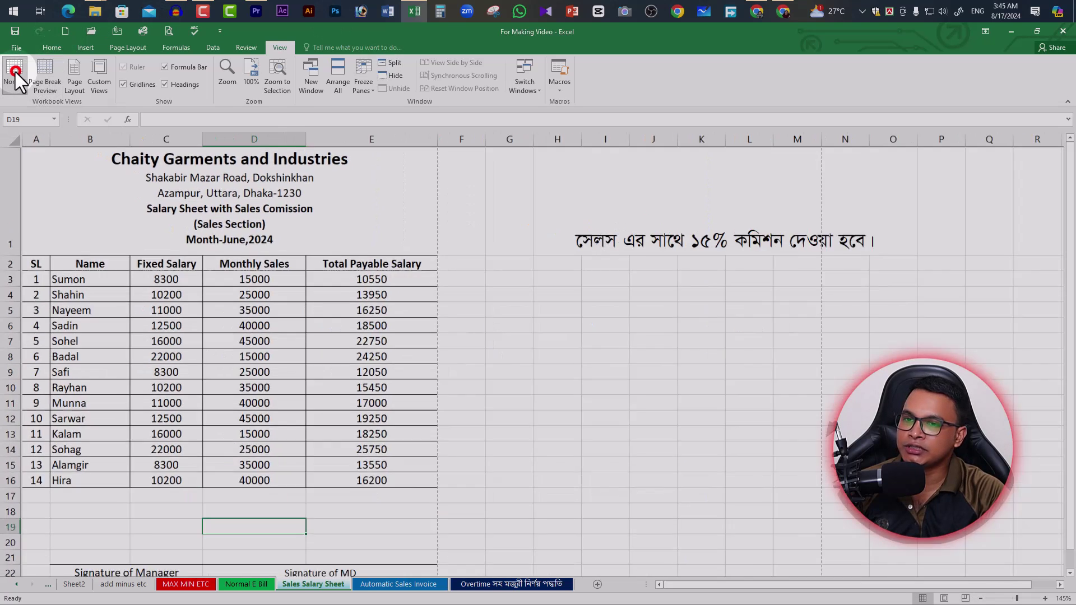
Open the print preview and zoom to show the whole A4 portrait page.
key(ctrl+p)
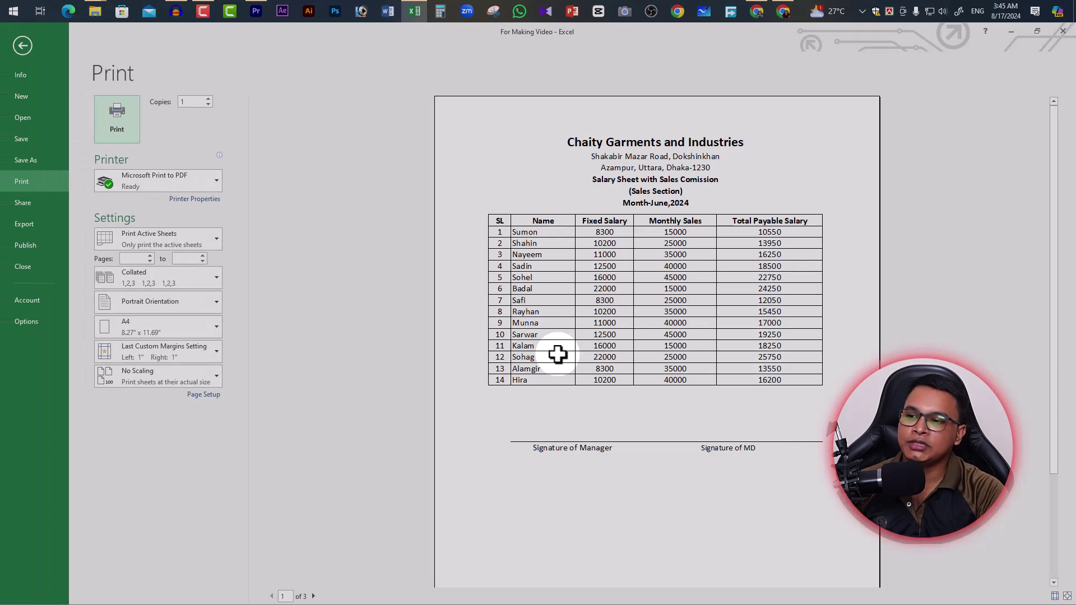
click(755, 184)
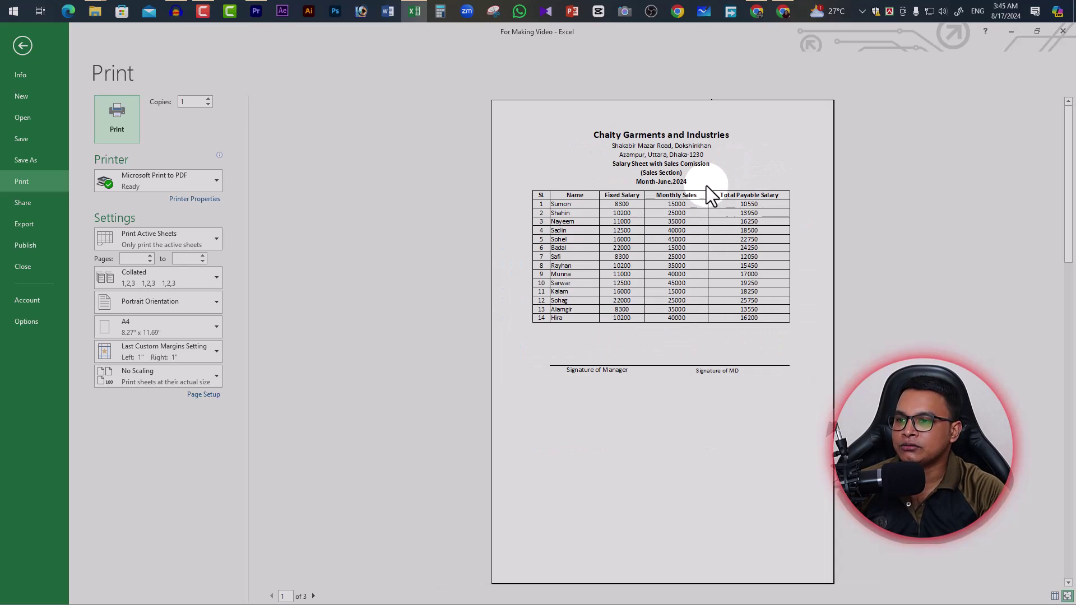